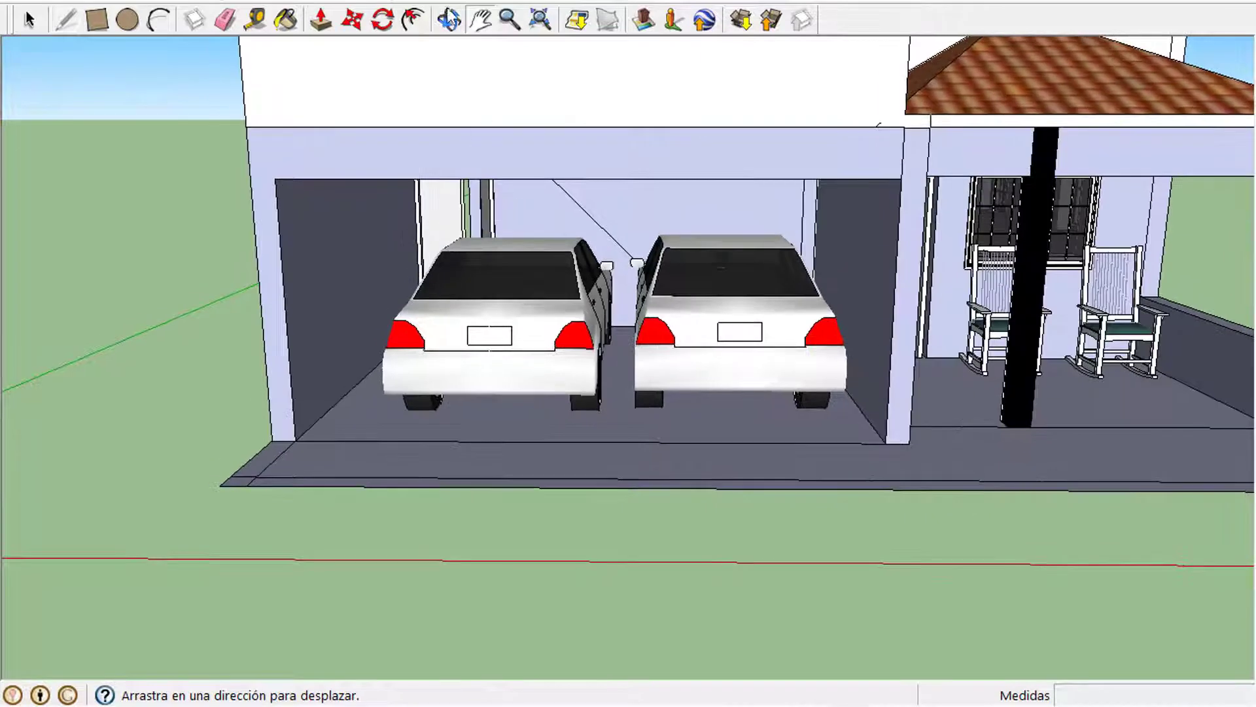
- Push/Pull the square base at the front border's garage-side corner up 2.60 m to form a post
key("o")
left_click_drag(525, 174, 530, 289)
left_click(482, 22)
left_click_drag(582, 326, 581, 241)
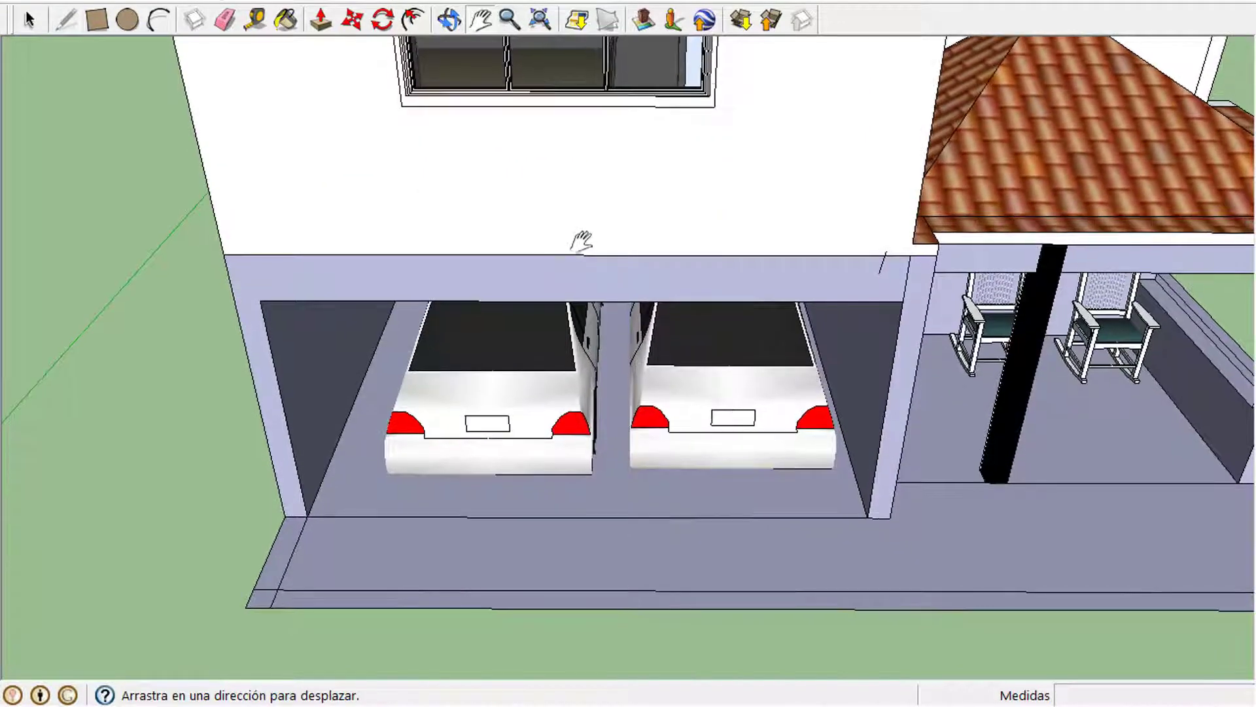
left_click(321, 20)
left_click(263, 601)
left_click_drag(264, 600, 170, 334)
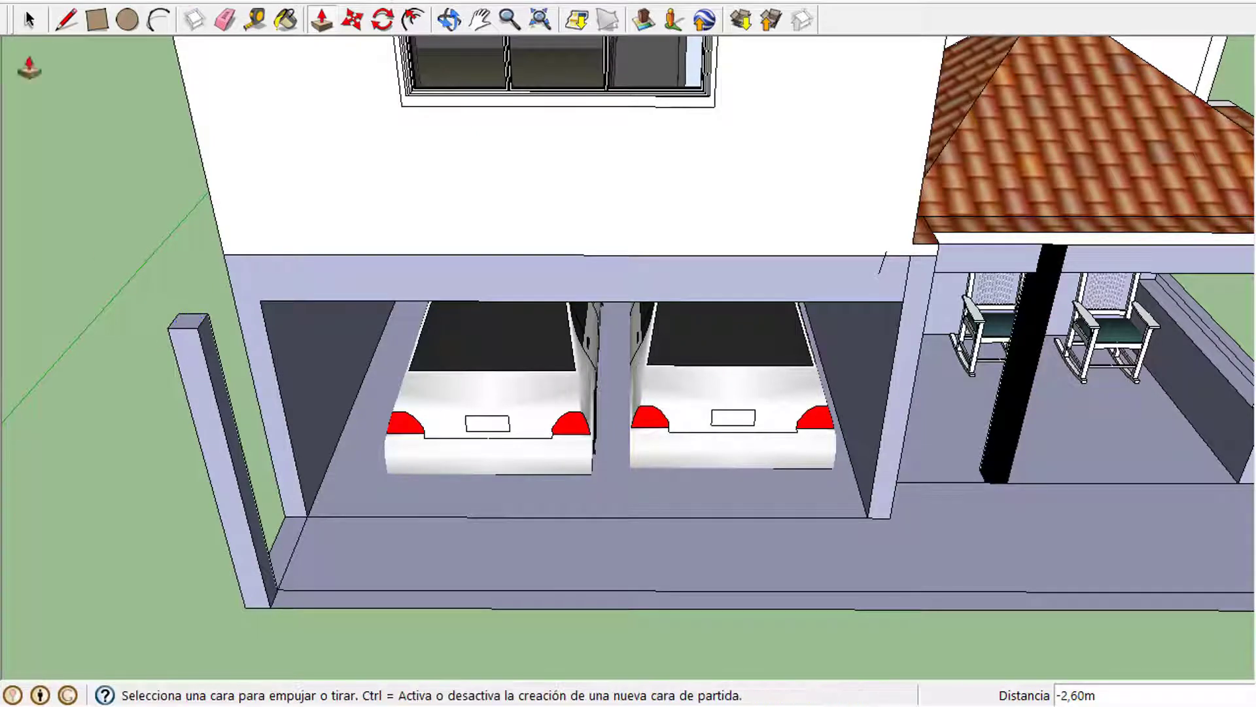
- Outline a post base on the front border in line with the pillar between garage and porch, erasing the guide lines across the floor
left_click(65, 20)
left_click(867, 517)
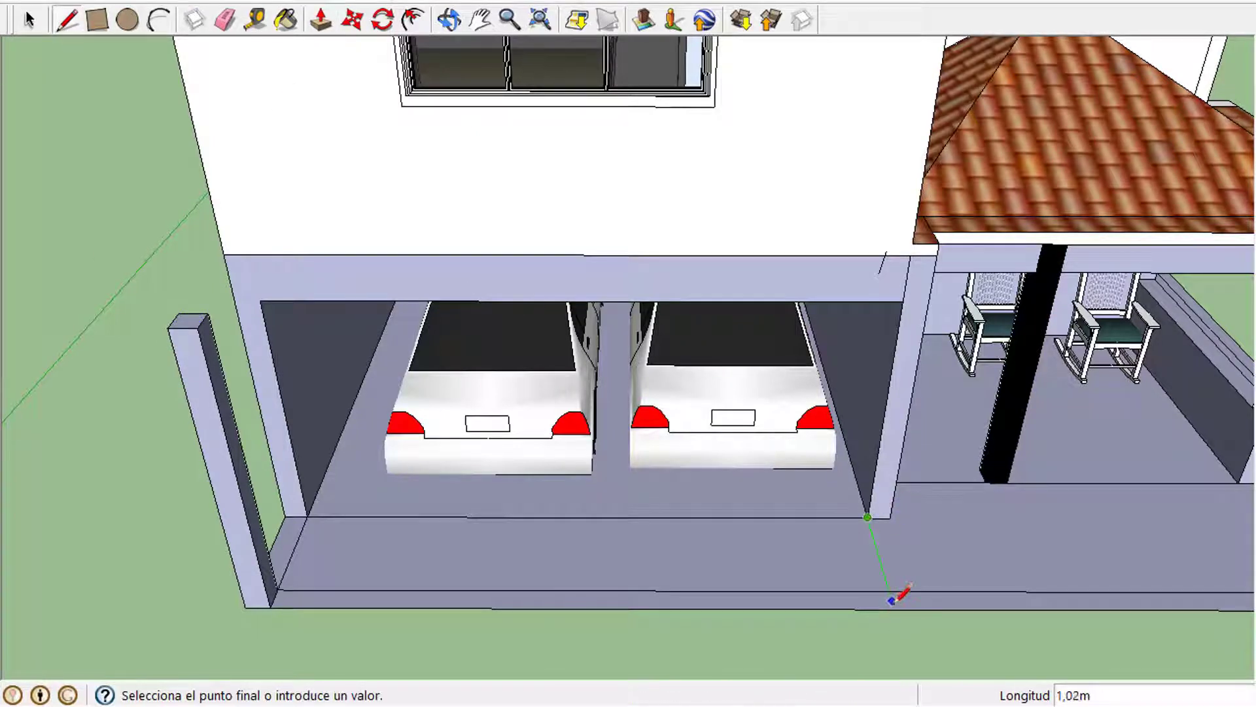
left_click(895, 607)
left_click(868, 517)
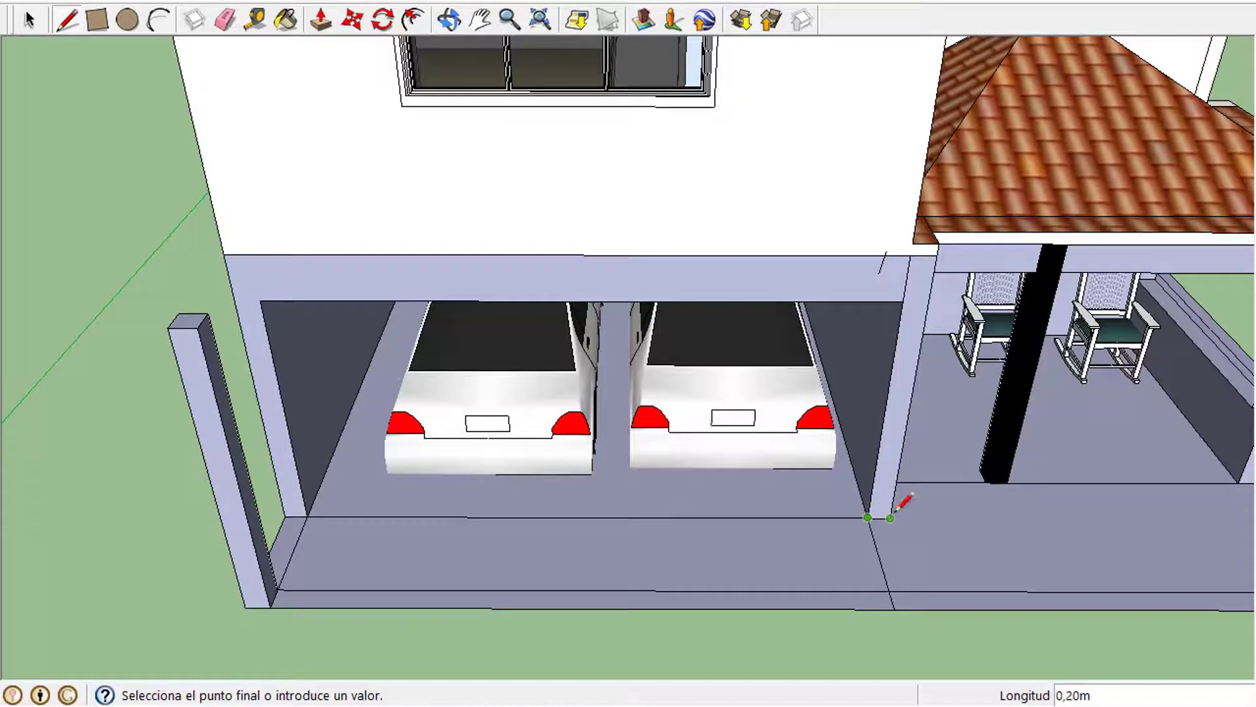
left_click(919, 608)
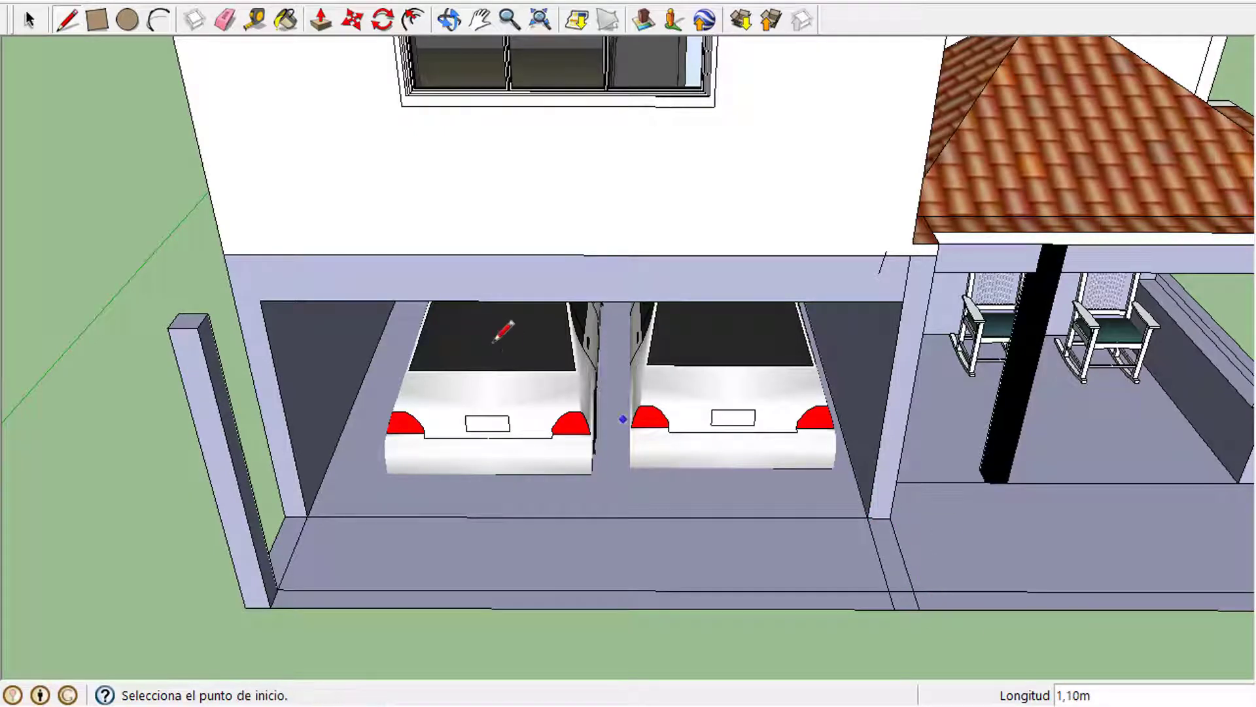
left_click(222, 25)
left_click_drag(858, 550, 919, 544)
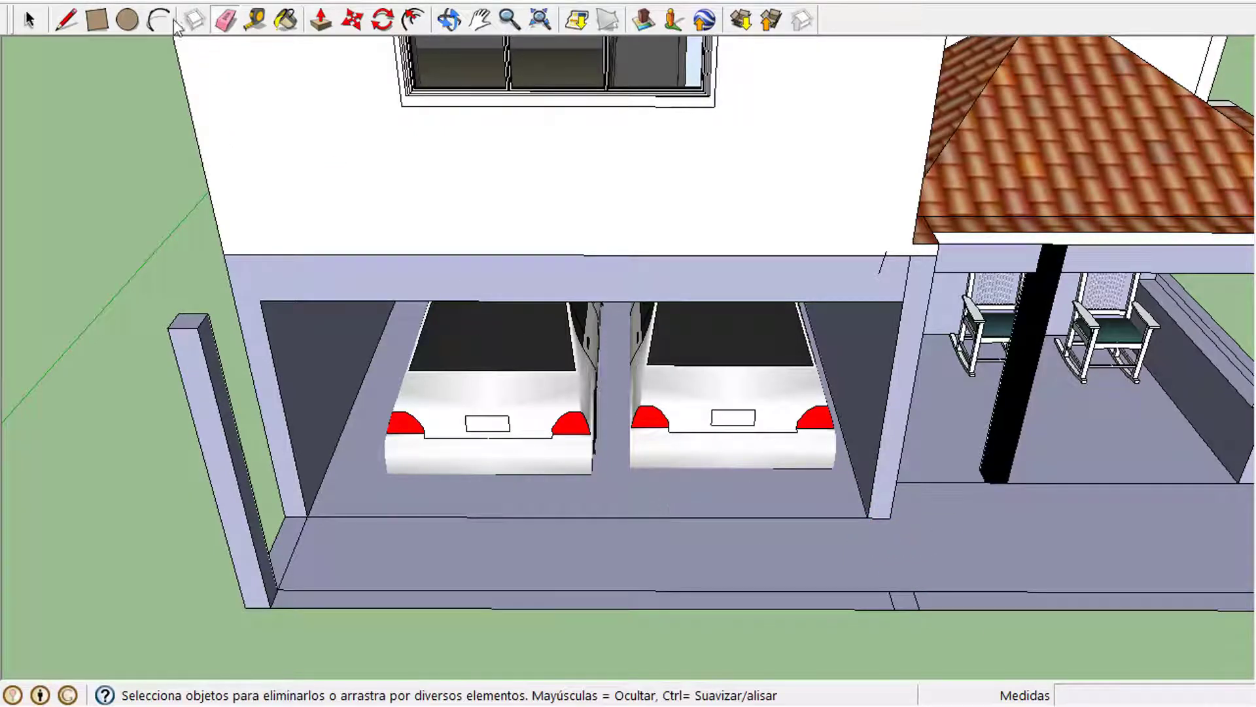
- Raise the post base in front of the pillar between garage and porch by 2.60 m
left_click(321, 20)
left_click(897, 600)
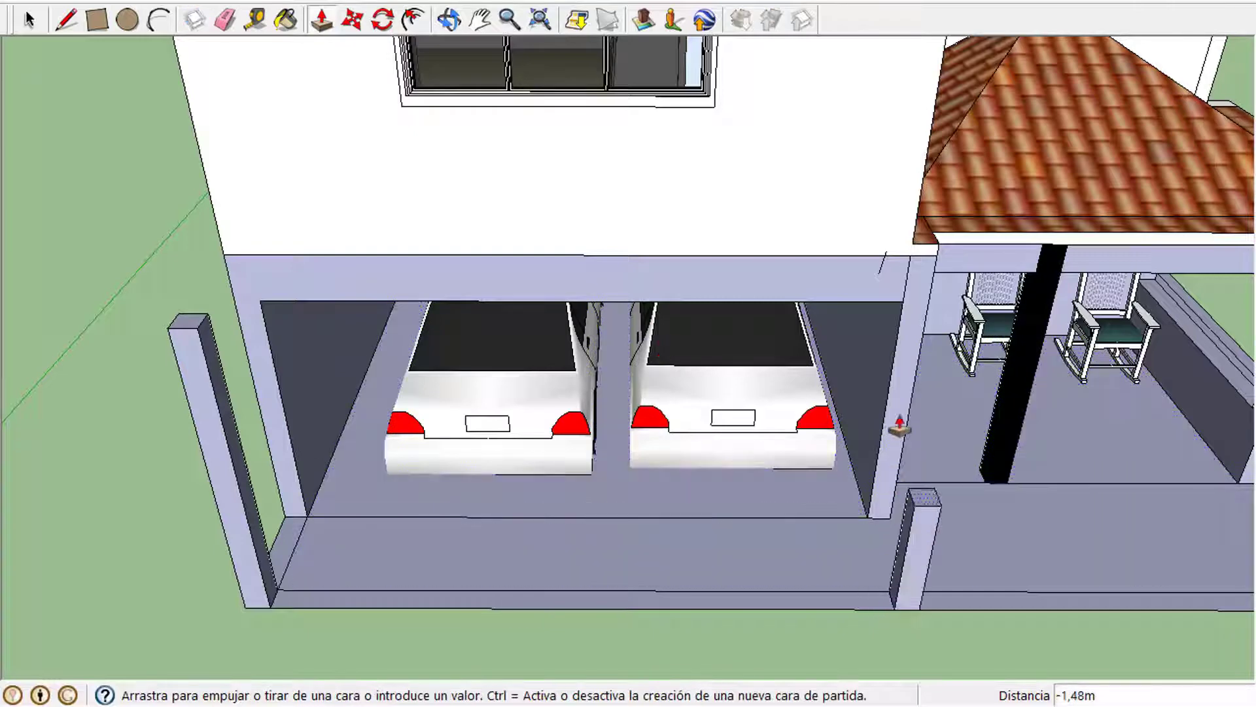
left_click(924, 330)
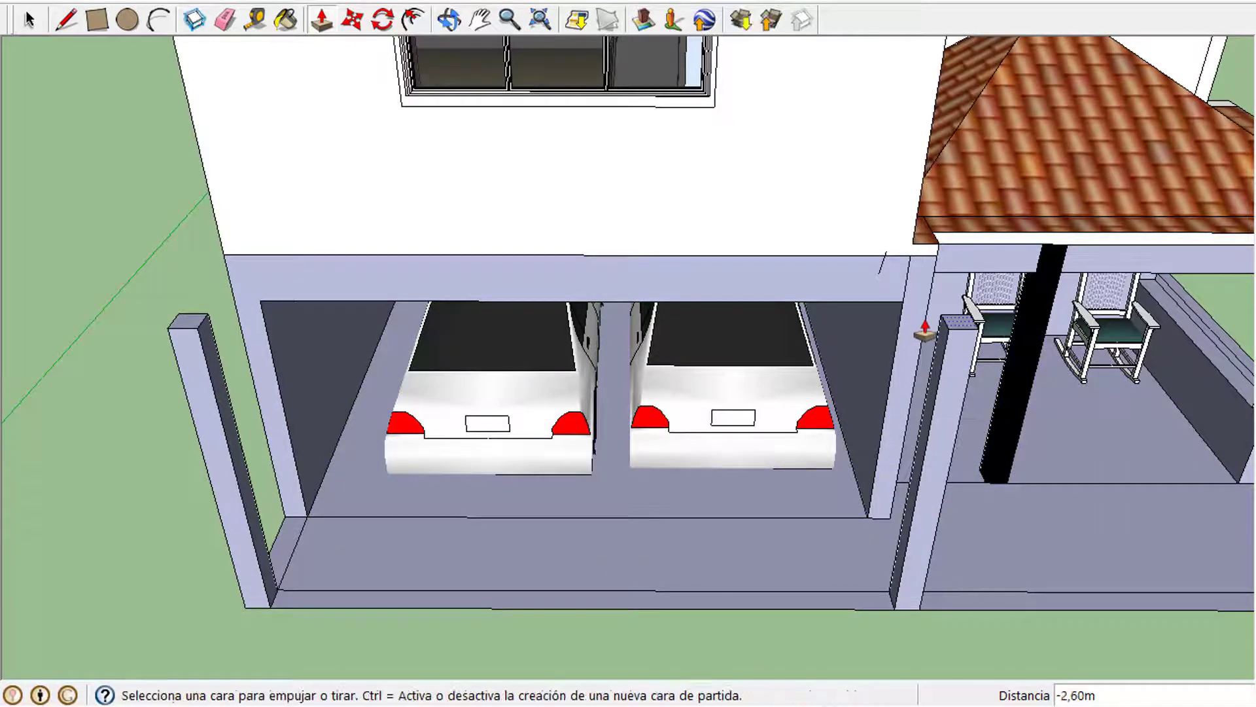
- Outline a post base on the front border in line with the black porch column and pull it up into a post
left_click(479, 17)
left_click_drag(959, 511, 458, 510)
left_click(65, 20)
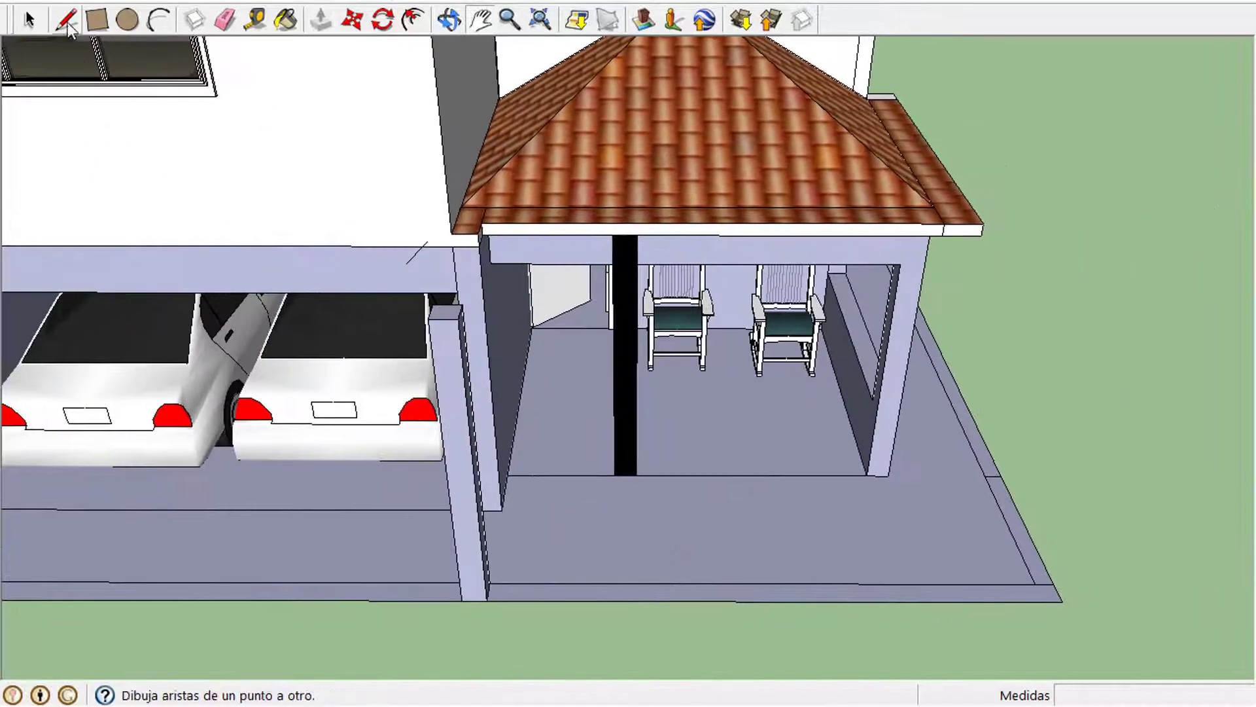
left_click(615, 474)
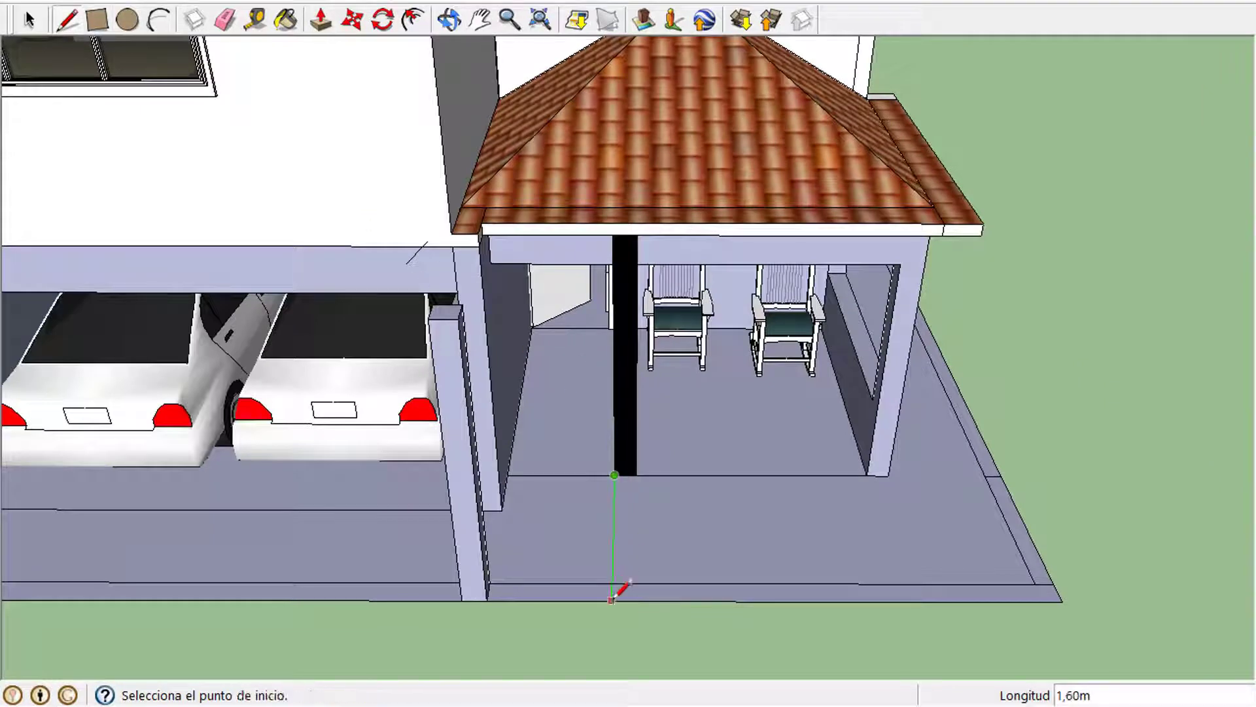
left_click(636, 475)
left_click(637, 598)
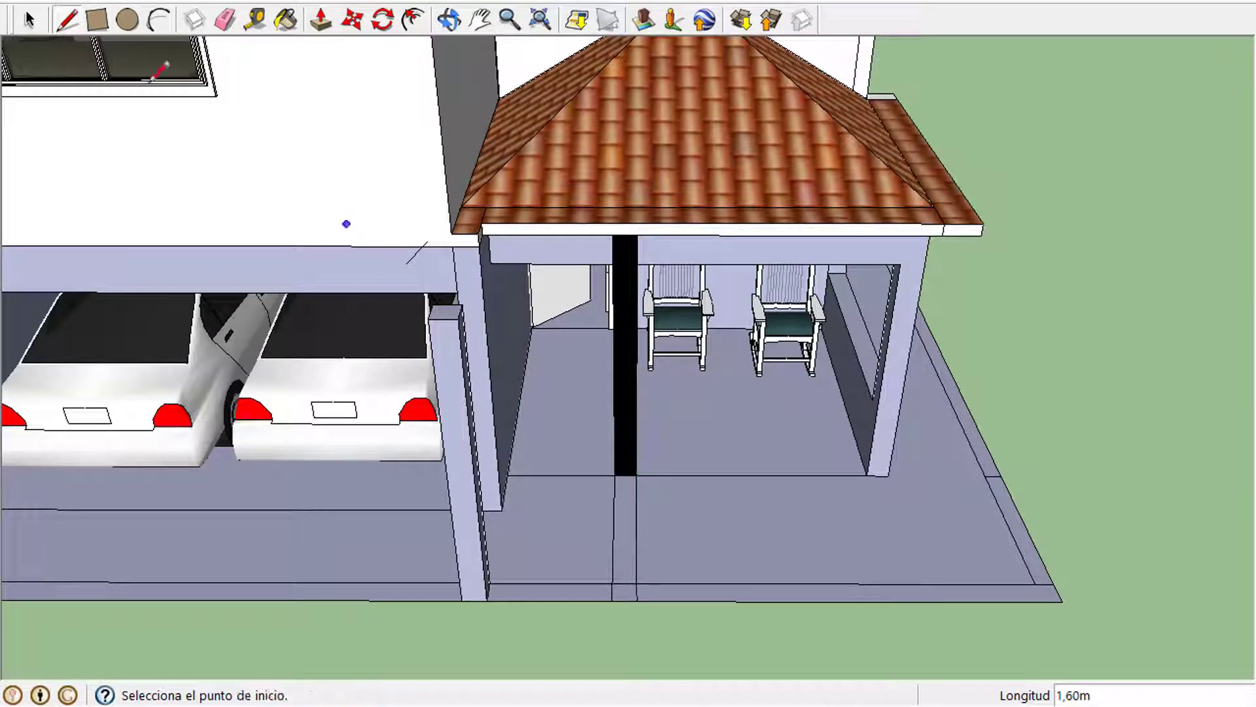
left_click(225, 20)
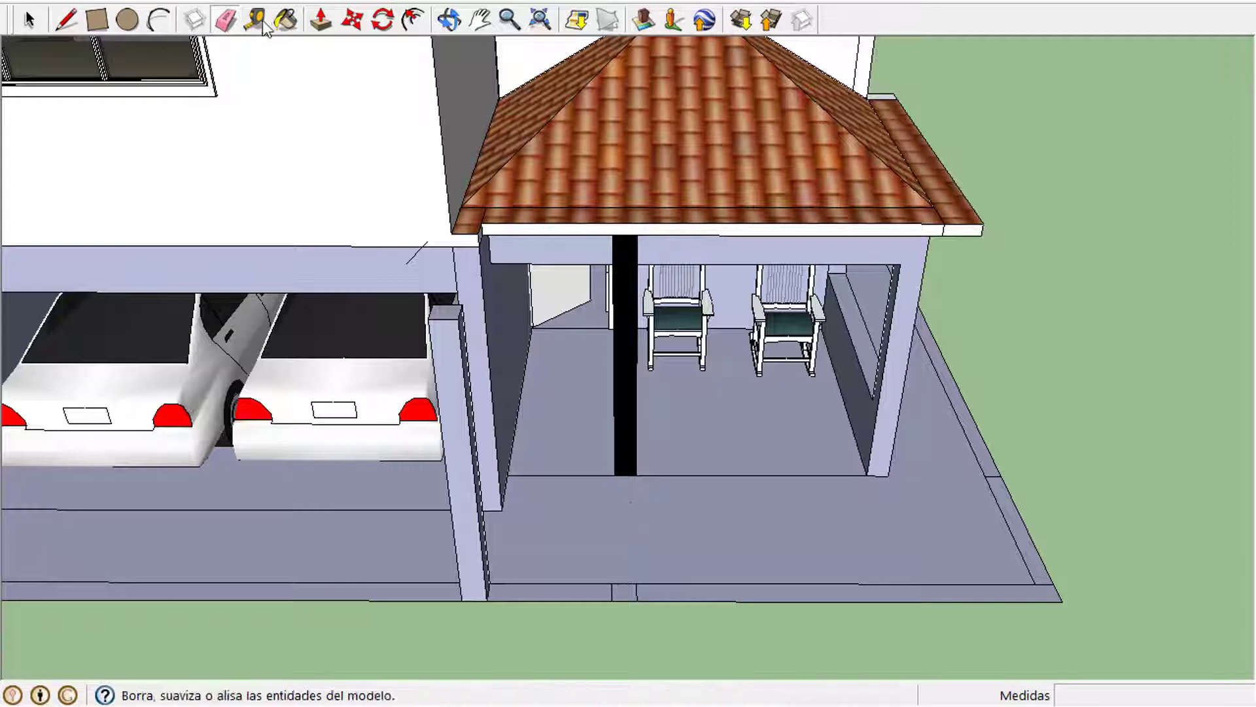
left_click(321, 19)
left_click_drag(623, 592, 616, 322)
- Draw a 0.20 m line across the front border to close the post base at its porch-side corner
left_click(481, 20)
left_click_drag(835, 372, 550, 350)
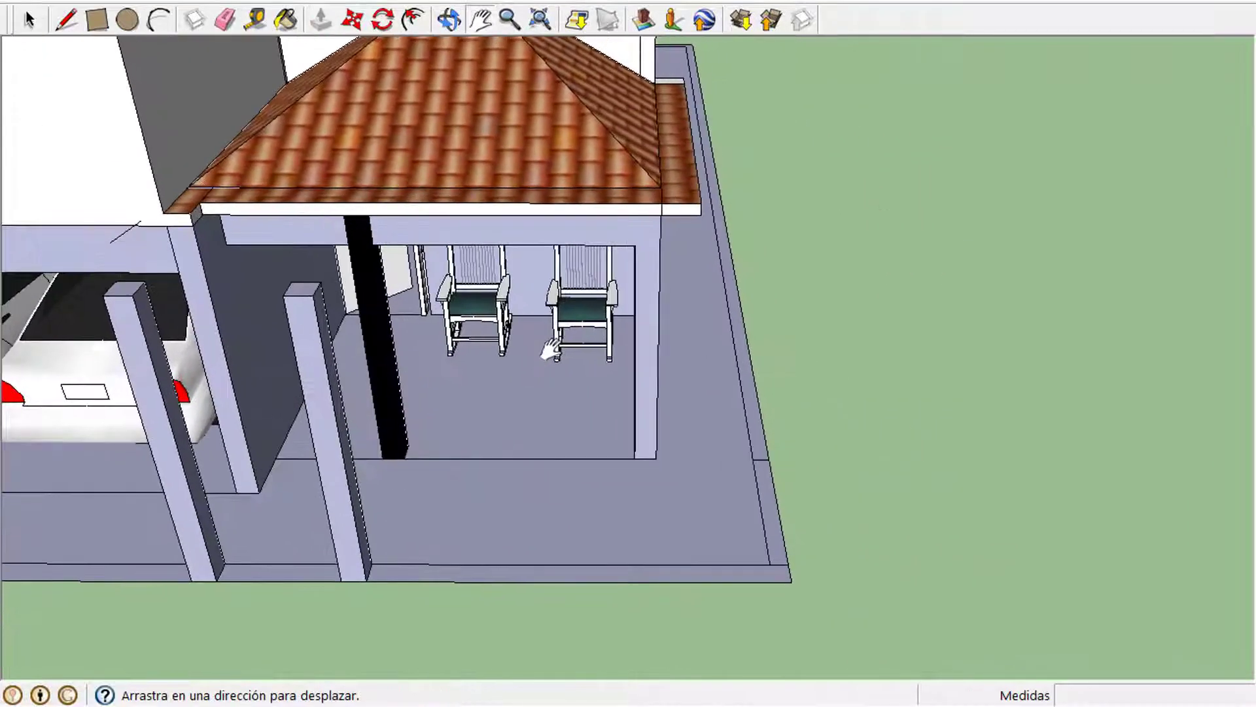
left_click(66, 19)
left_click(773, 565)
left_click(776, 580)
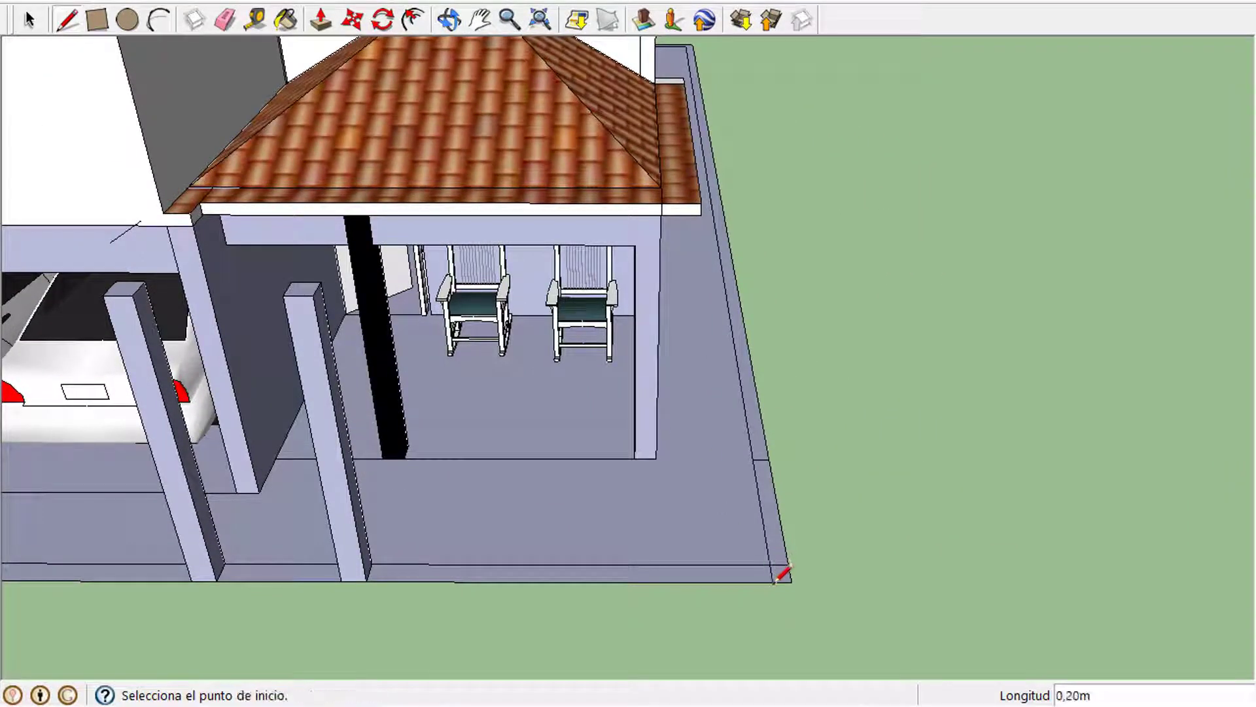
- Outline a post base on the front border in line with the porch's outer corner pillar and erase the floor guide lines
left_click(655, 457)
left_click(659, 581)
left_click(635, 458)
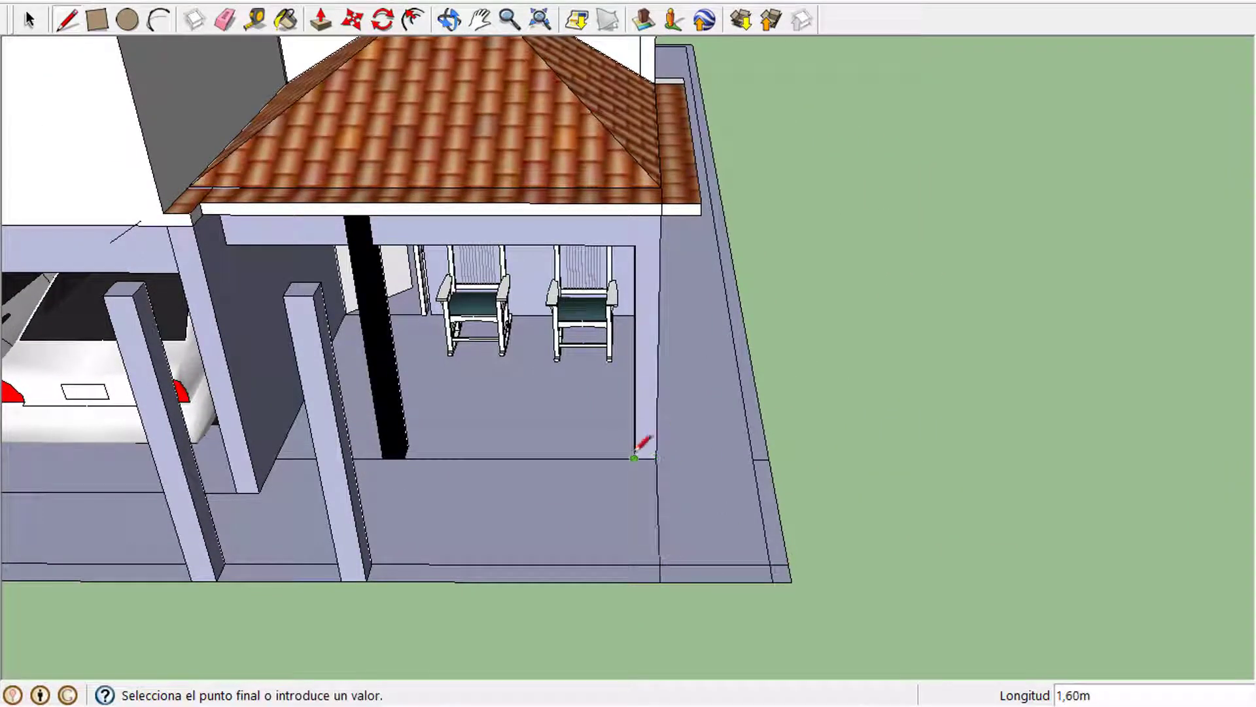
left_click(636, 581)
left_click(225, 19)
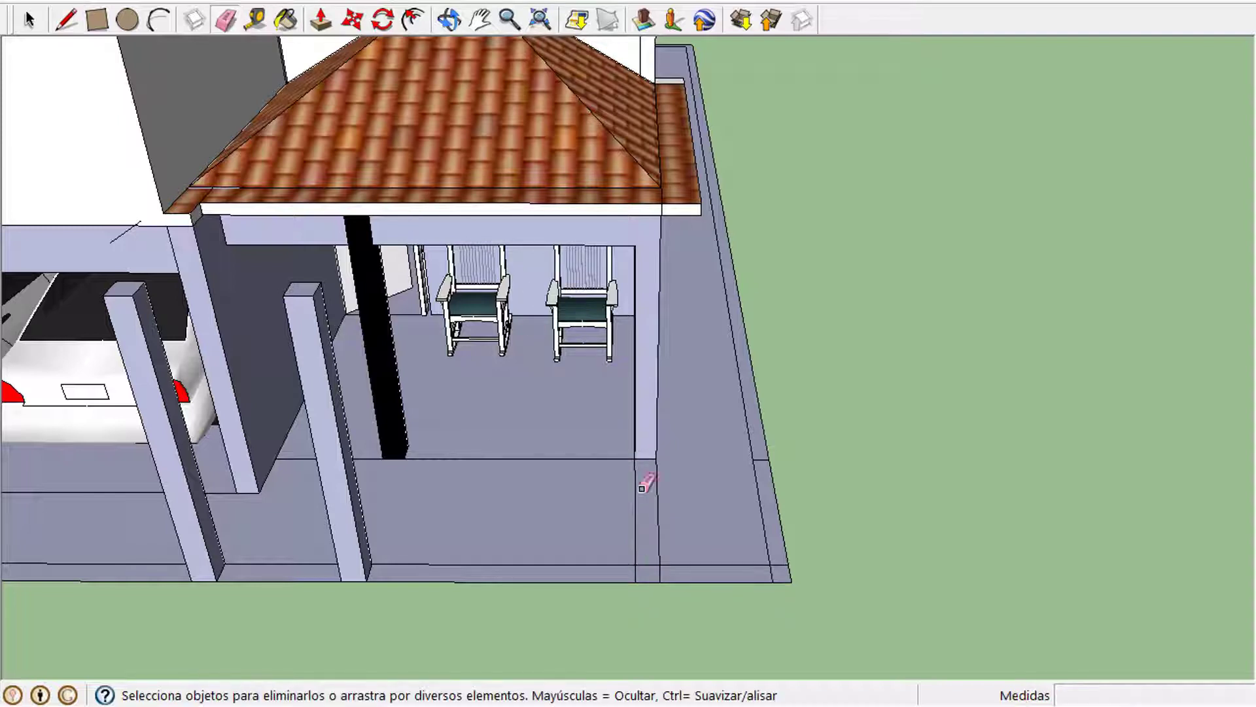
- Pull the post base in front of the porch's outer corner pillar up about 2.6 m
key("p")
left_click(645, 576)
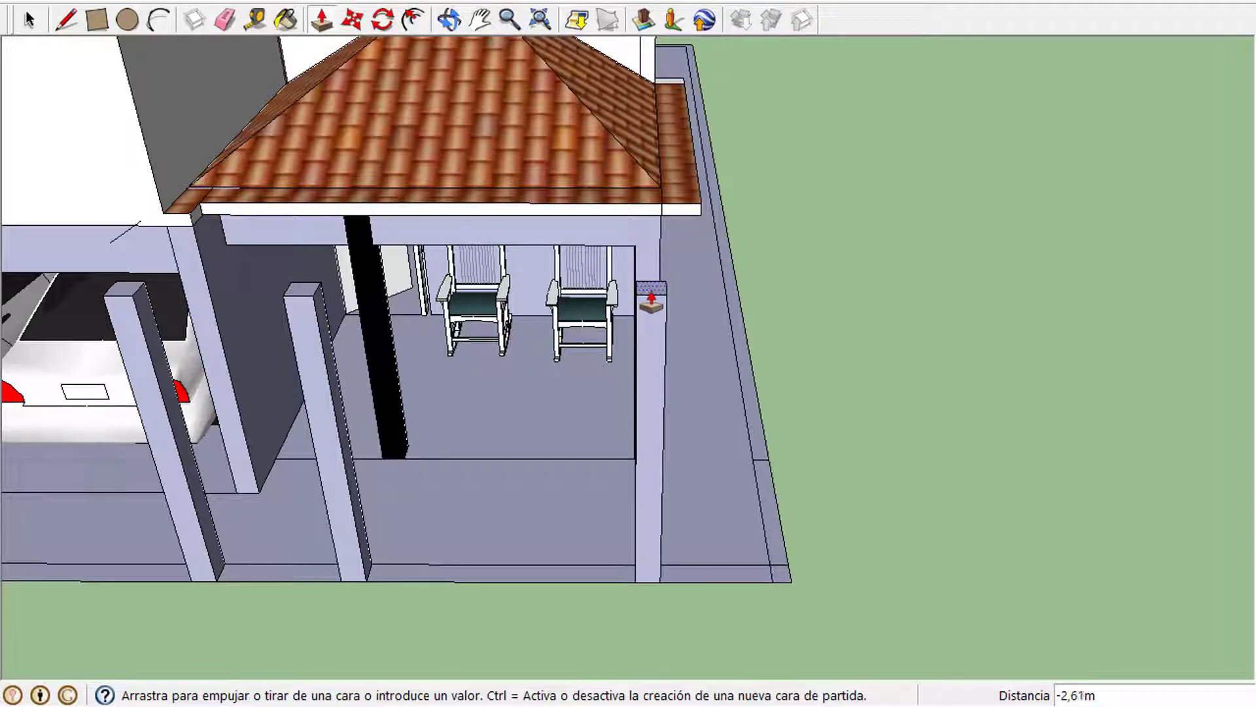
left_click(652, 301)
- Draw a 1.40 m floor line from the porch's outer corner pillar to the post in front of it
left_click(451, 20)
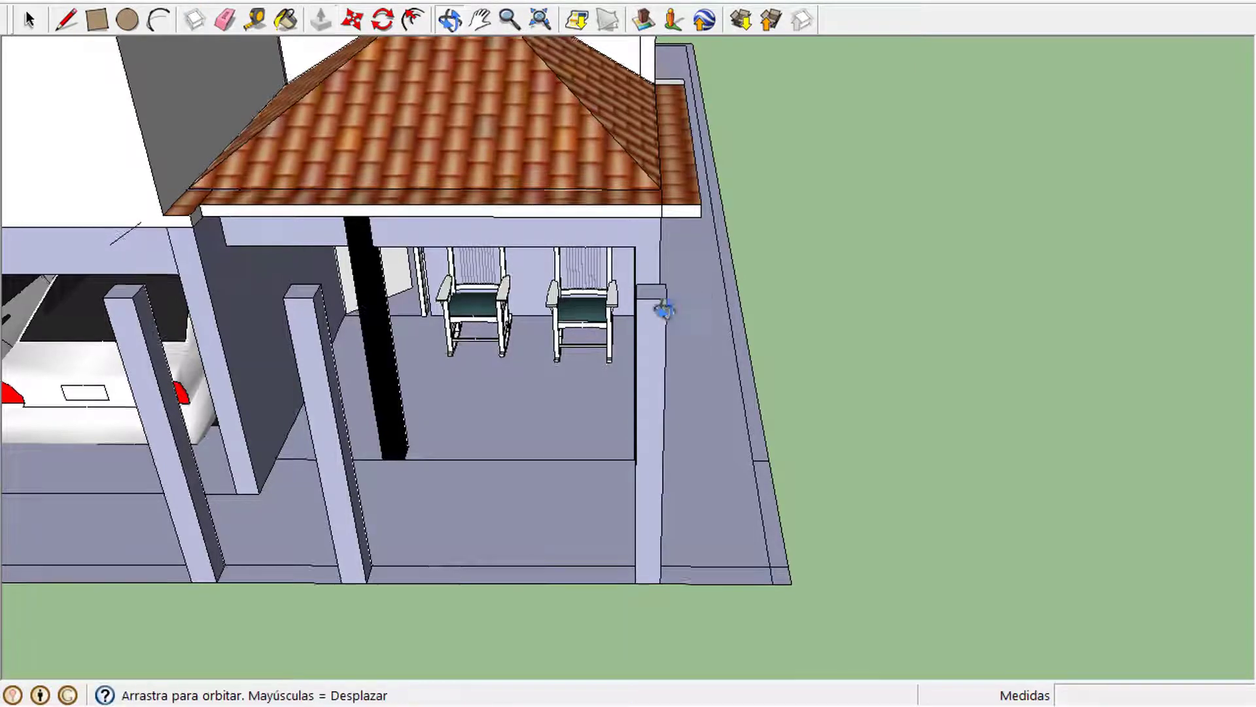
left_click_drag(665, 309, 557, 299)
left_click(66, 19)
left_click(597, 462)
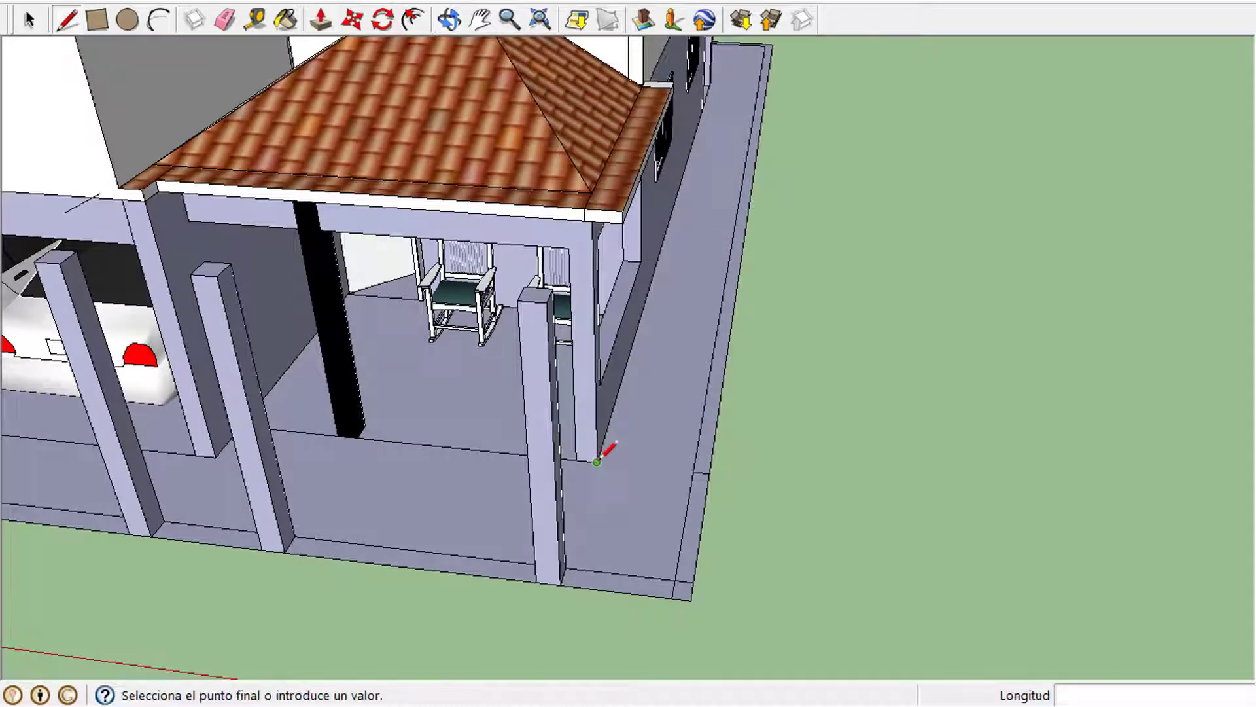
left_click(566, 567)
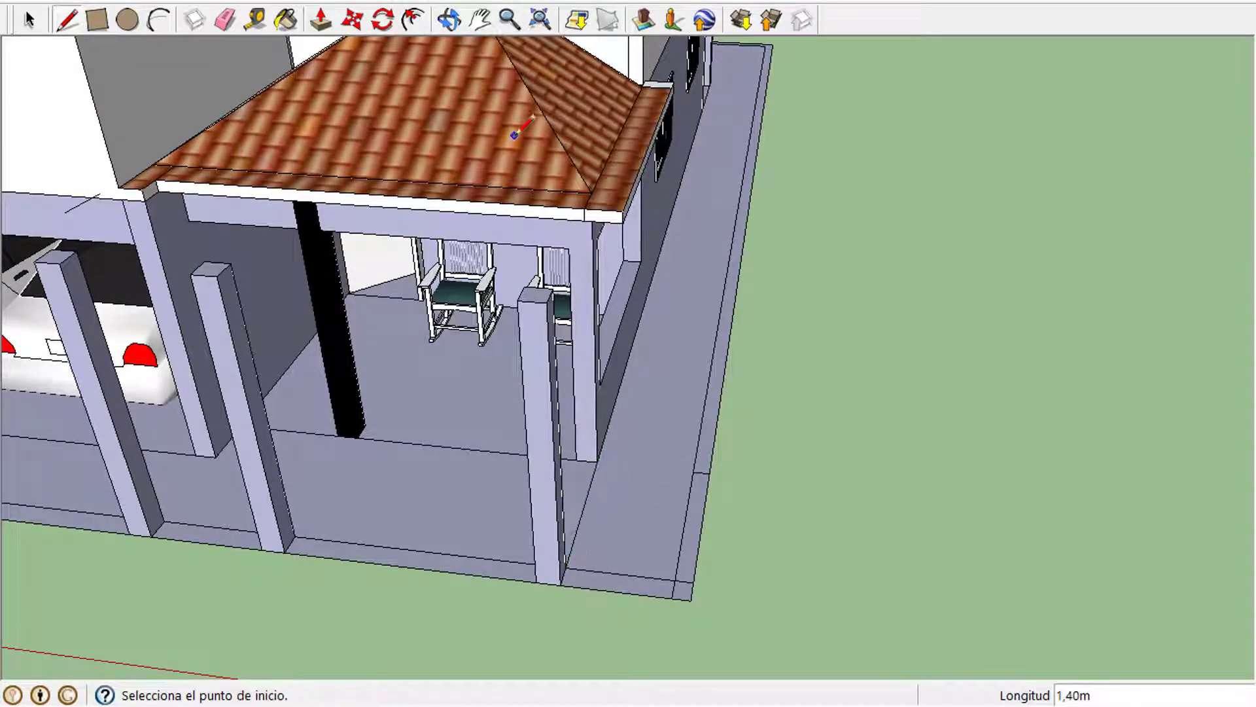
- Draw a floor line from the base of the black porch column to the post in front of it
left_click(482, 20)
left_click_drag(108, 80, 359, 118)
left_click(66, 20)
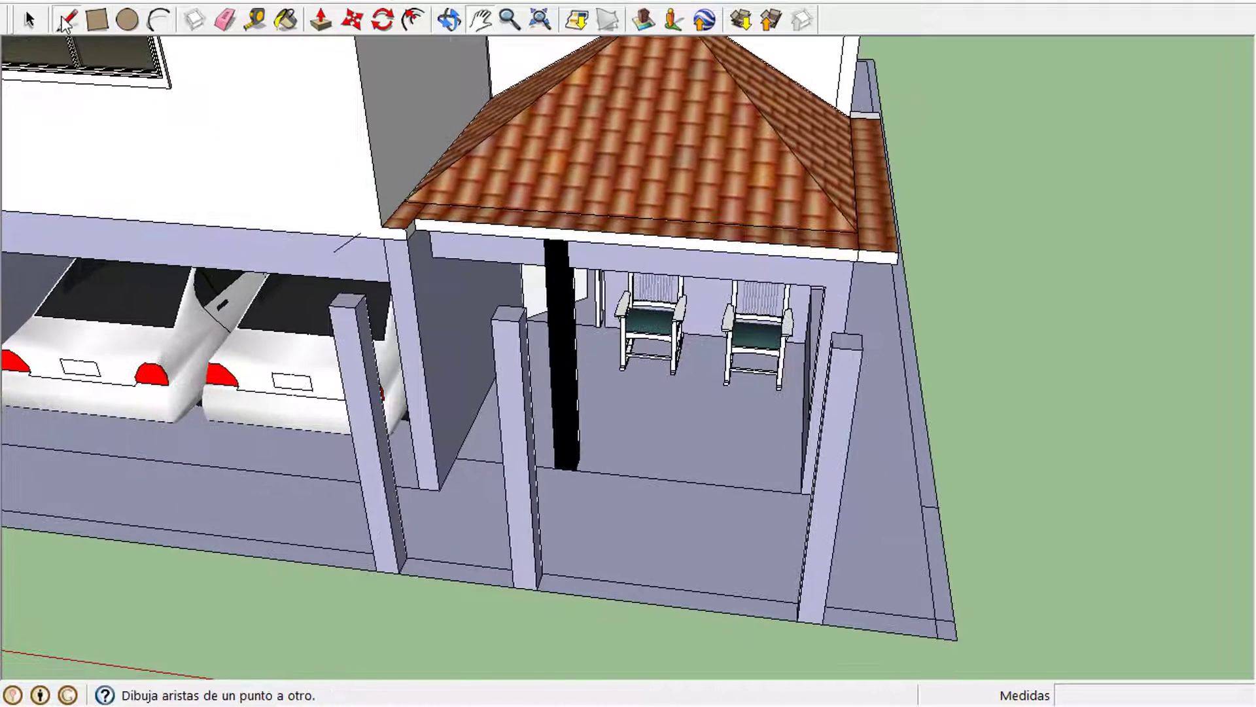
left_click(556, 465)
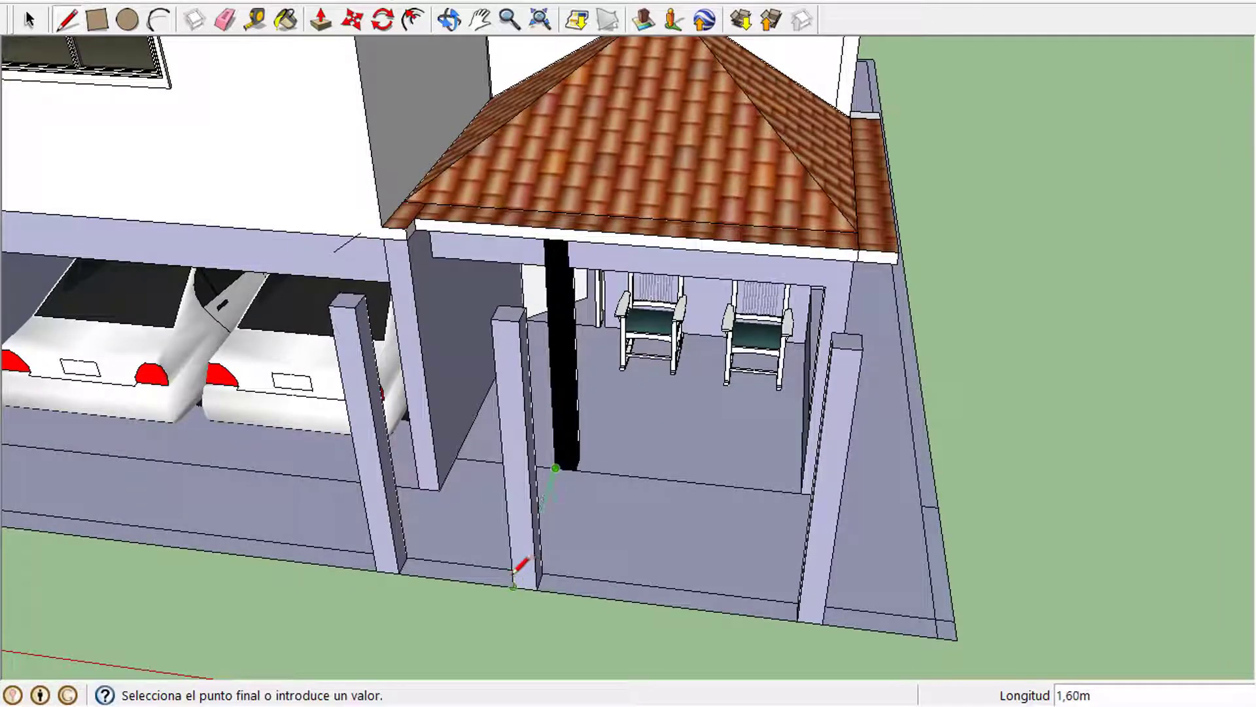
key("Escape")
- Draw a floor line from the pillar between garage and porch to the post in front of it
key("h")
left_click_drag(513, 219, 701, 270)
left_click(66, 20)
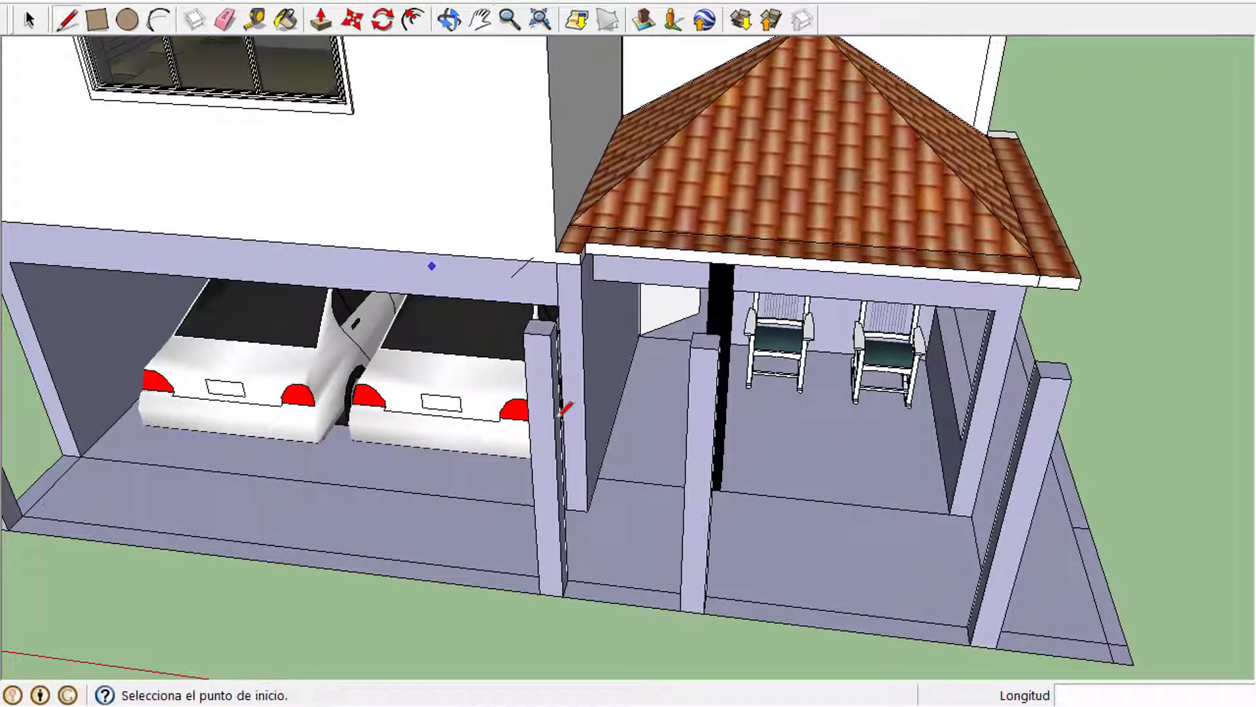
left_click(587, 509)
left_click(571, 582)
- Raise the post base at the front border's porch-side corner by 2.60 m
left_click(487, 22)
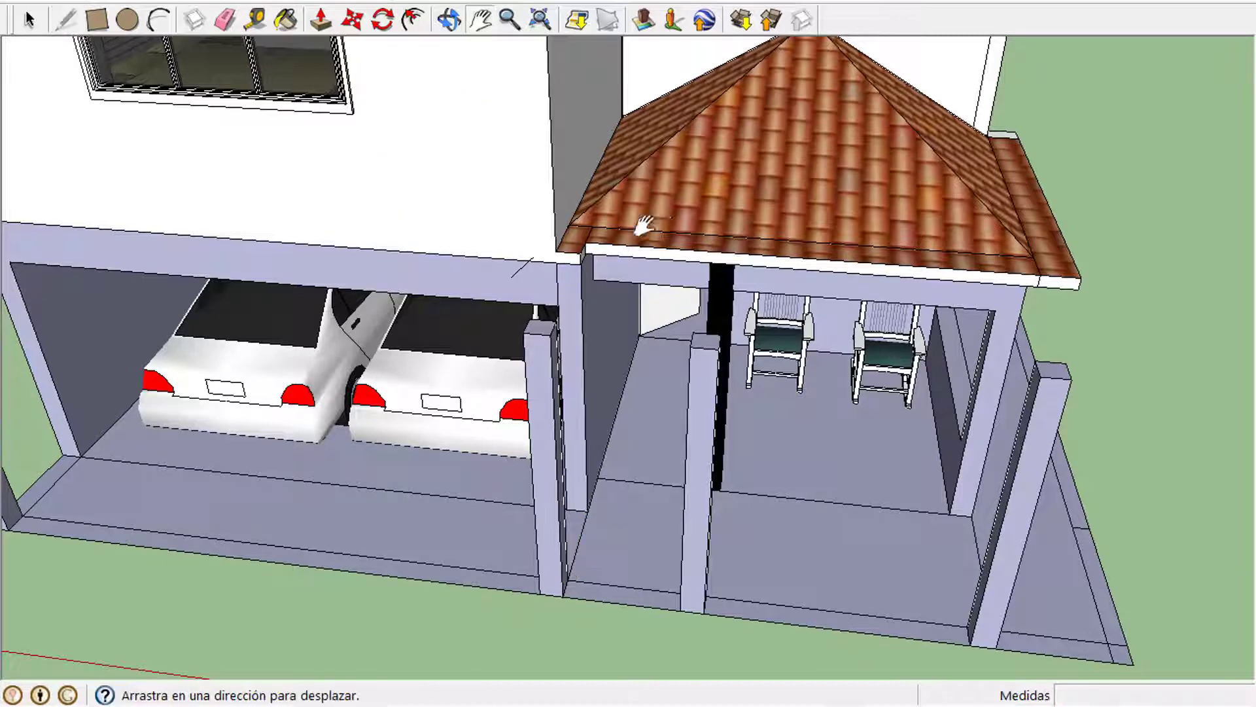
mouse_move(911, 280)
left_mouse_down()
mouse_move(659, 247)
mouse_move(561, 256)
mouse_move(524, 237)
left_mouse_up()
left_click(321, 18)
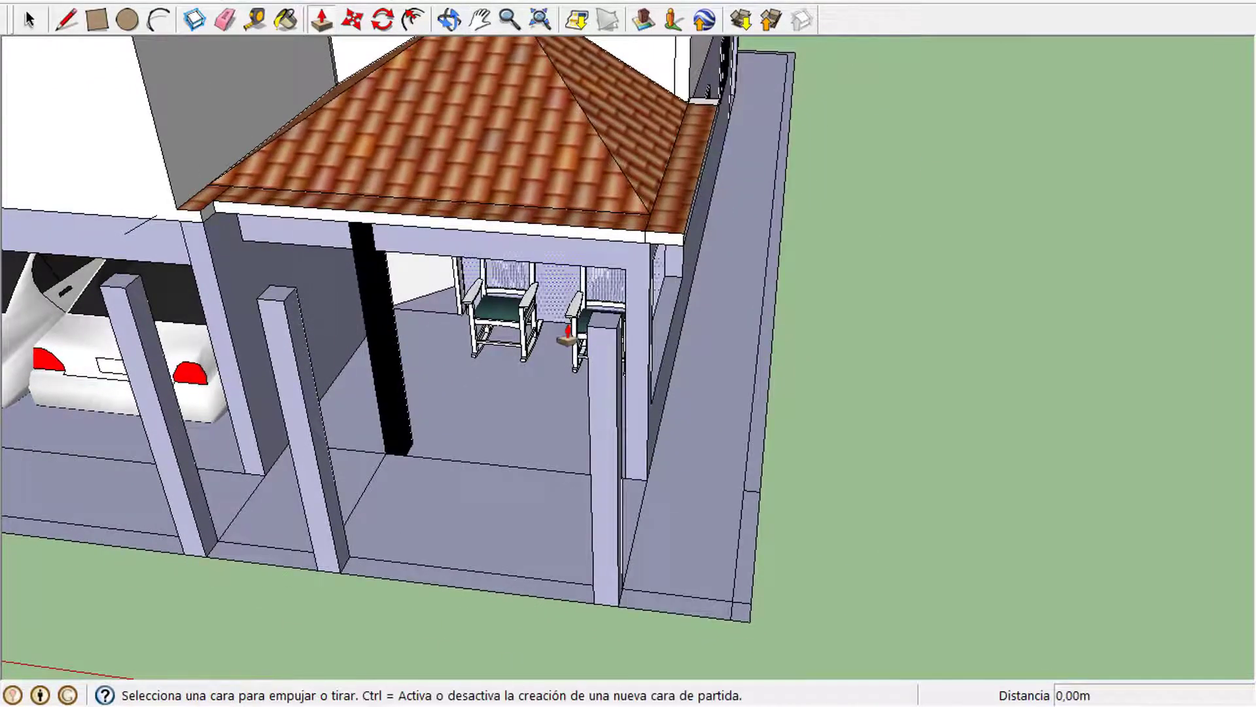
left_click_drag(742, 619, 756, 339)
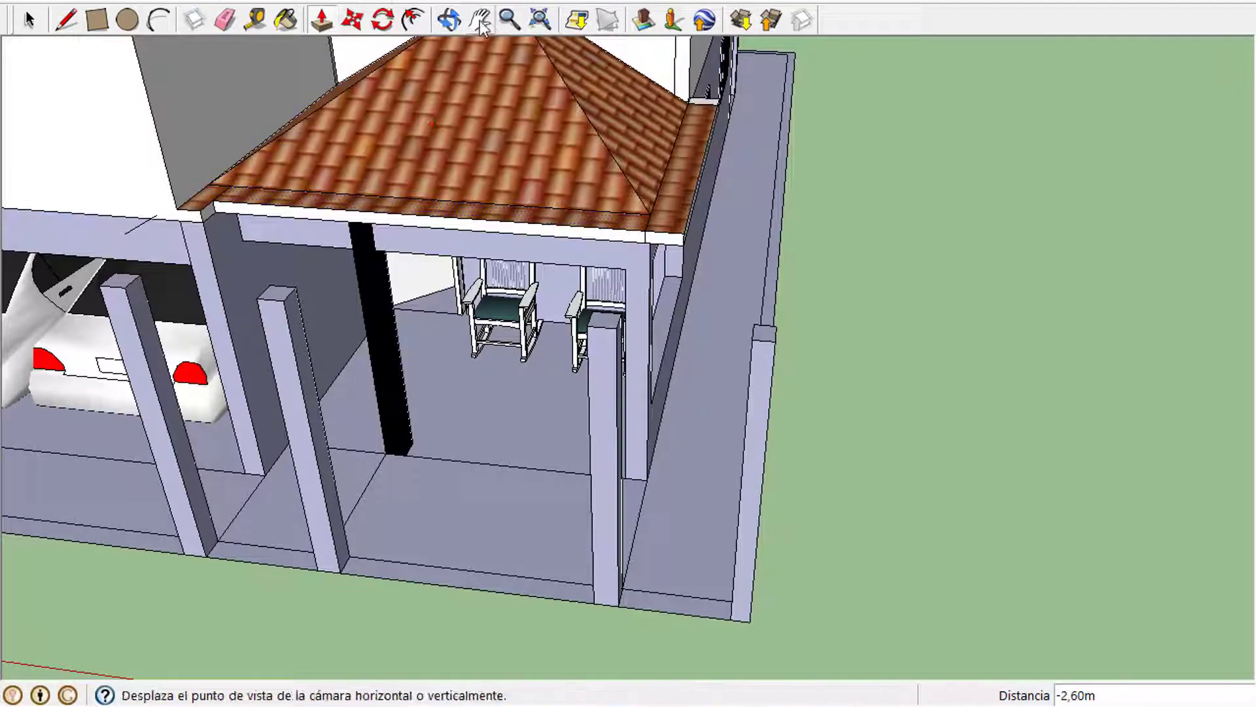
- Mark a distance from the corner post along the porch-side border and draw a 0.15 m line across the border there
left_click(481, 20)
left_click_drag(540, 46, 422, 45)
left_click(449, 20)
left_click_drag(668, 328, 470, 340)
left_click(228, 21)
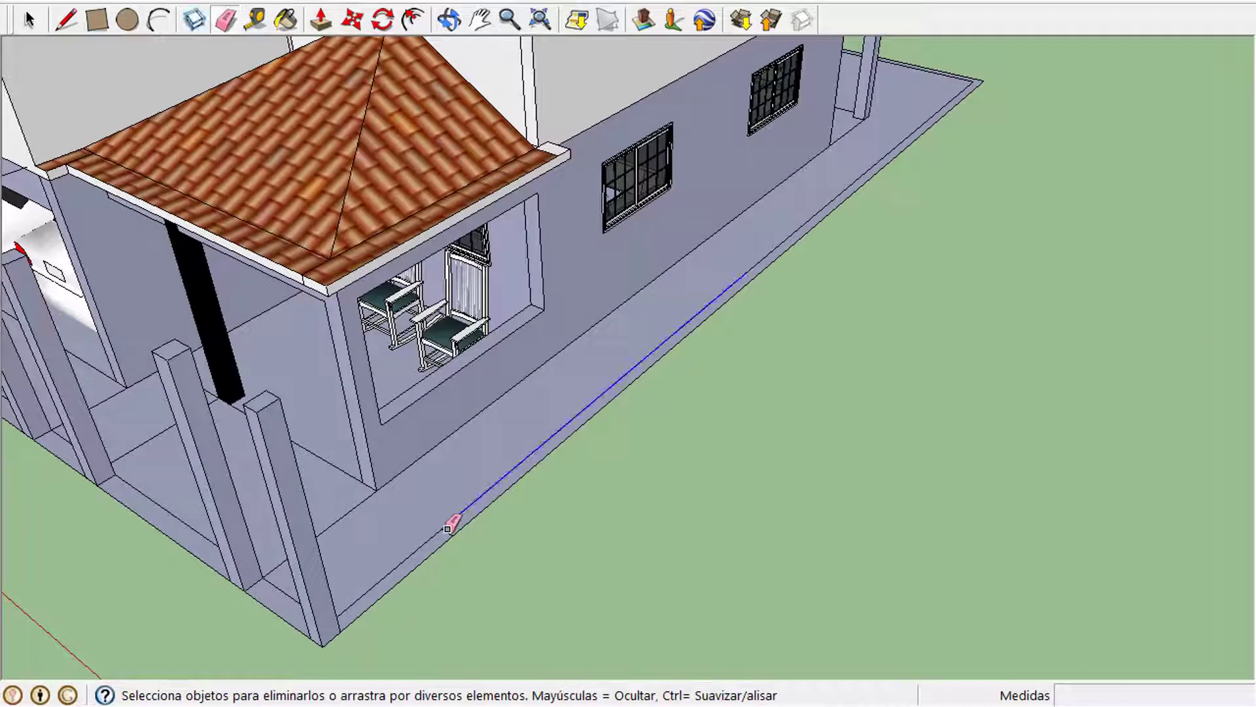
key("l")
left_click(340, 632)
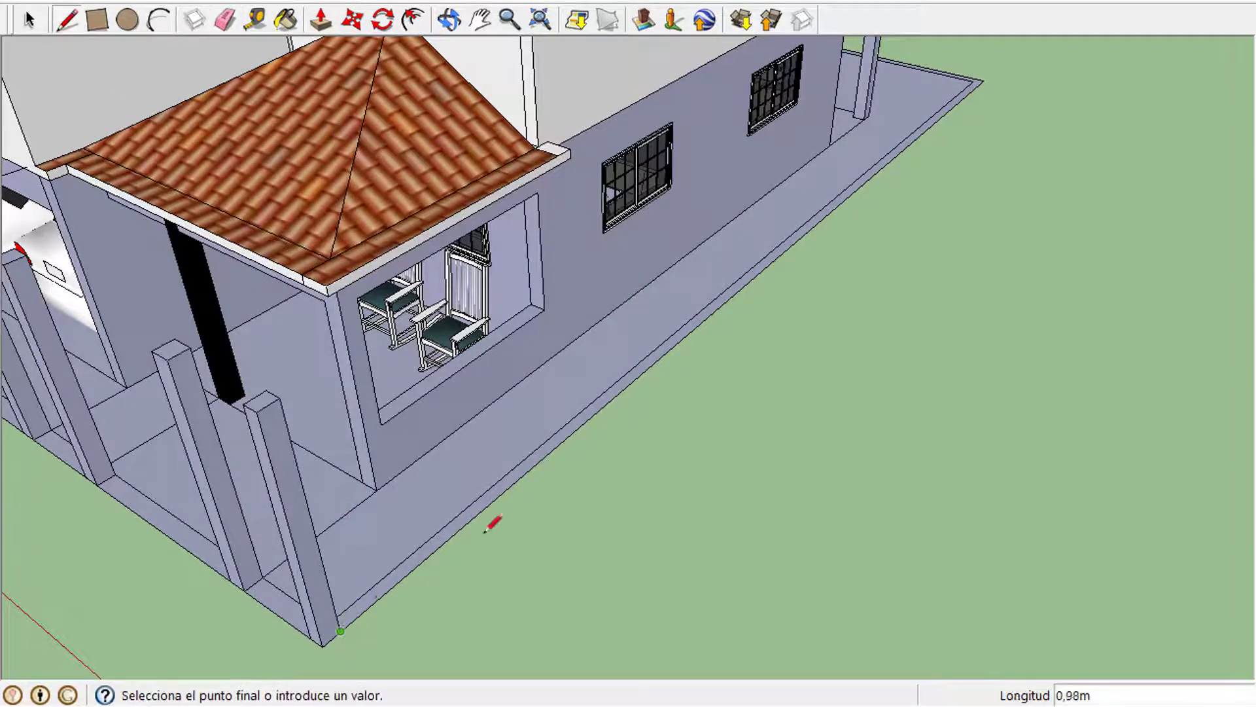
left_click(531, 467)
left_click(529, 466)
left_click(516, 465)
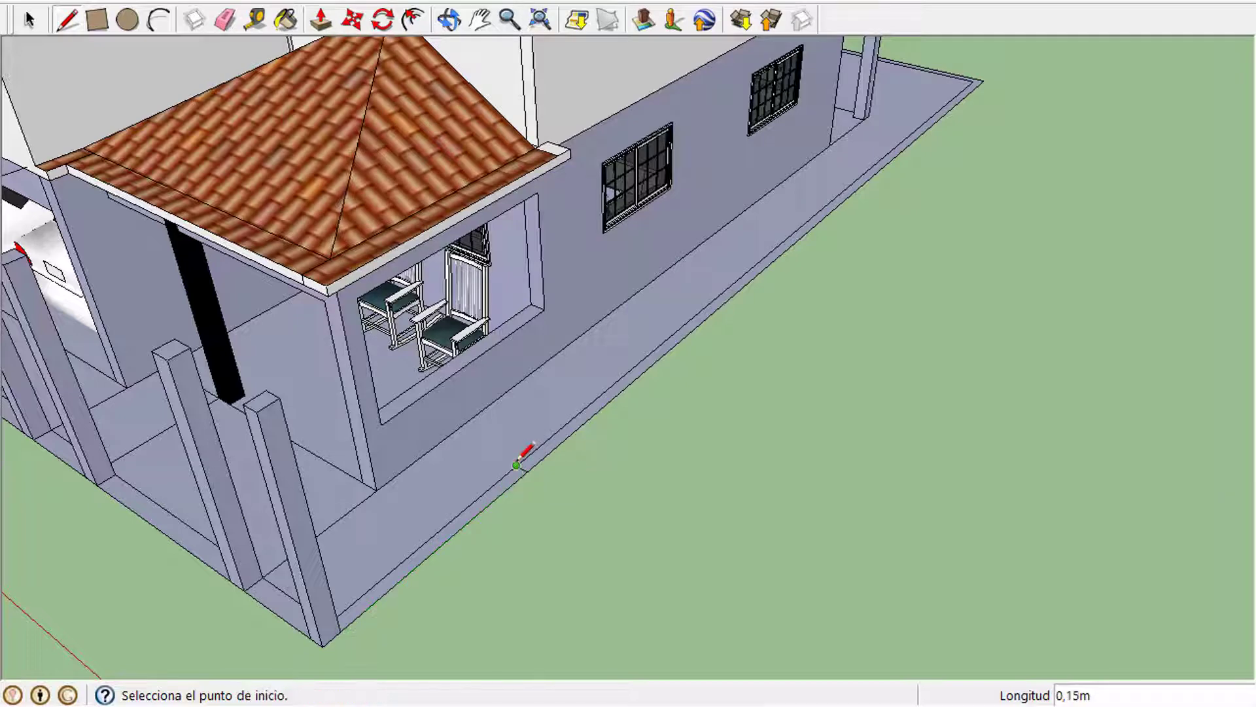
- Complete the first post base on the porch-side border with a second parallel line across the border strip
scroll(517, 412, "up", 5)
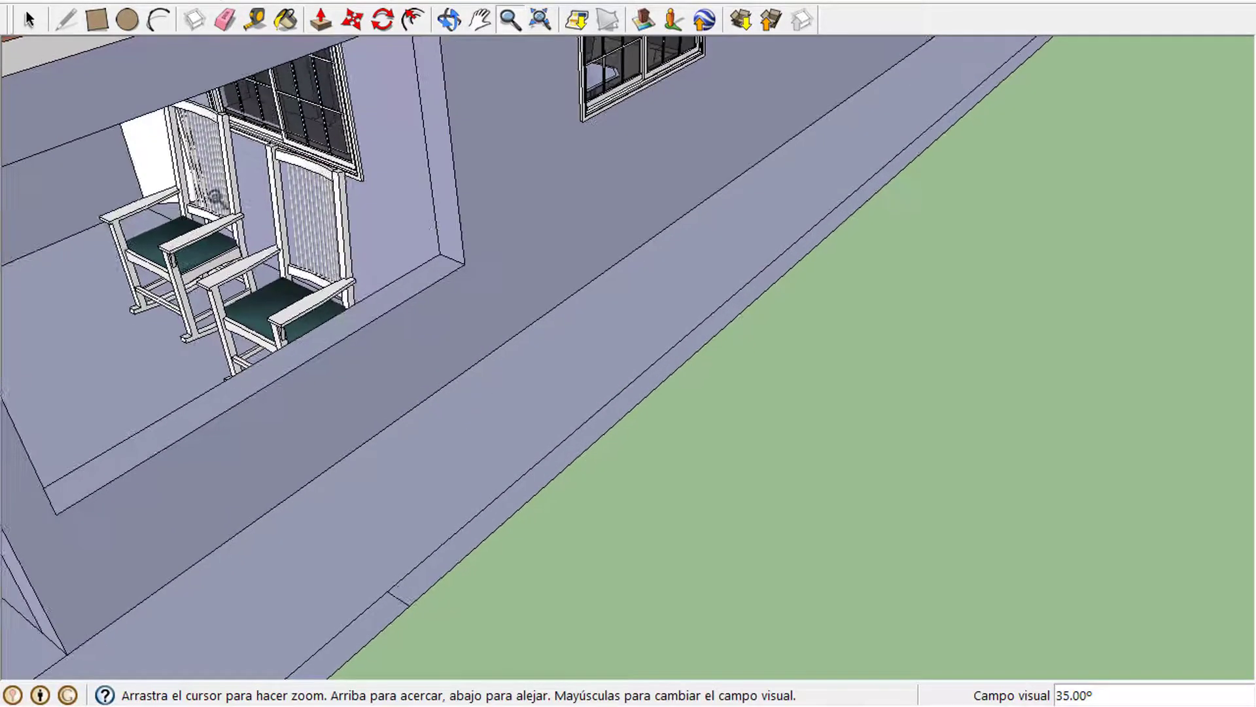
left_click(391, 585)
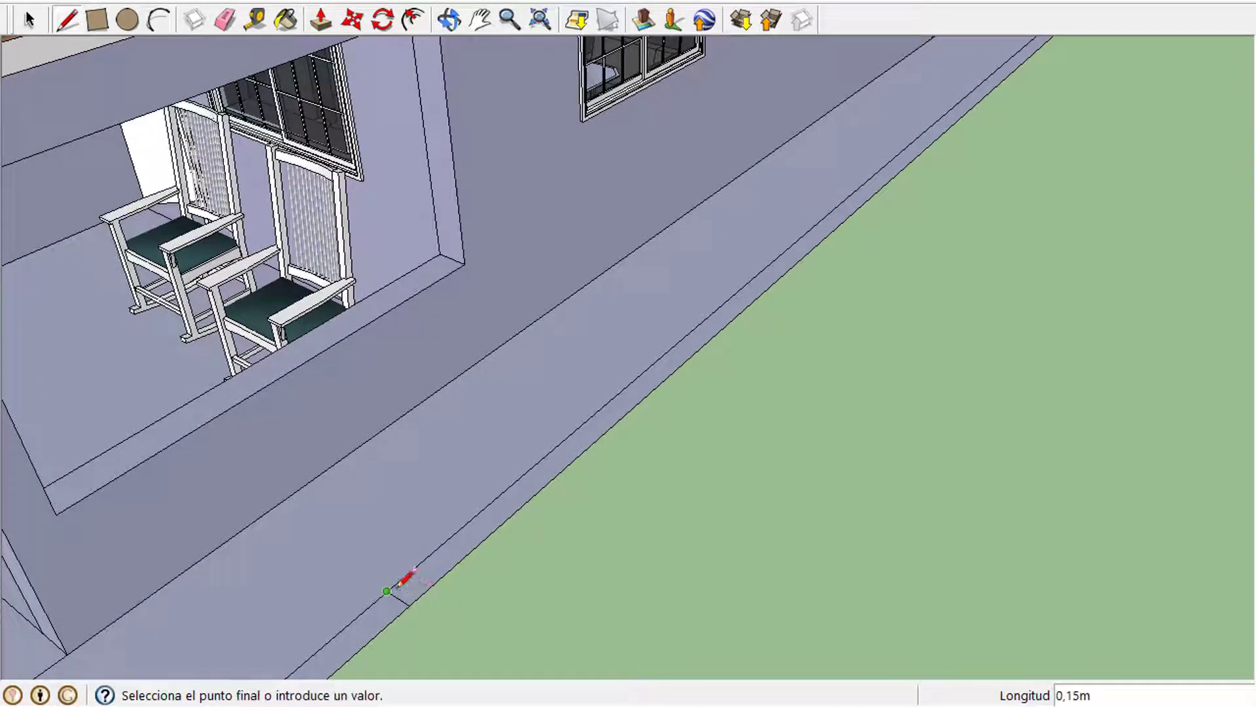
left_click(411, 572)
left_click(433, 586)
- Lay out the second post base on the porch-side border, 2.50 m past the first, with two crossing lines 0.15 m apart
left_click(709, 338)
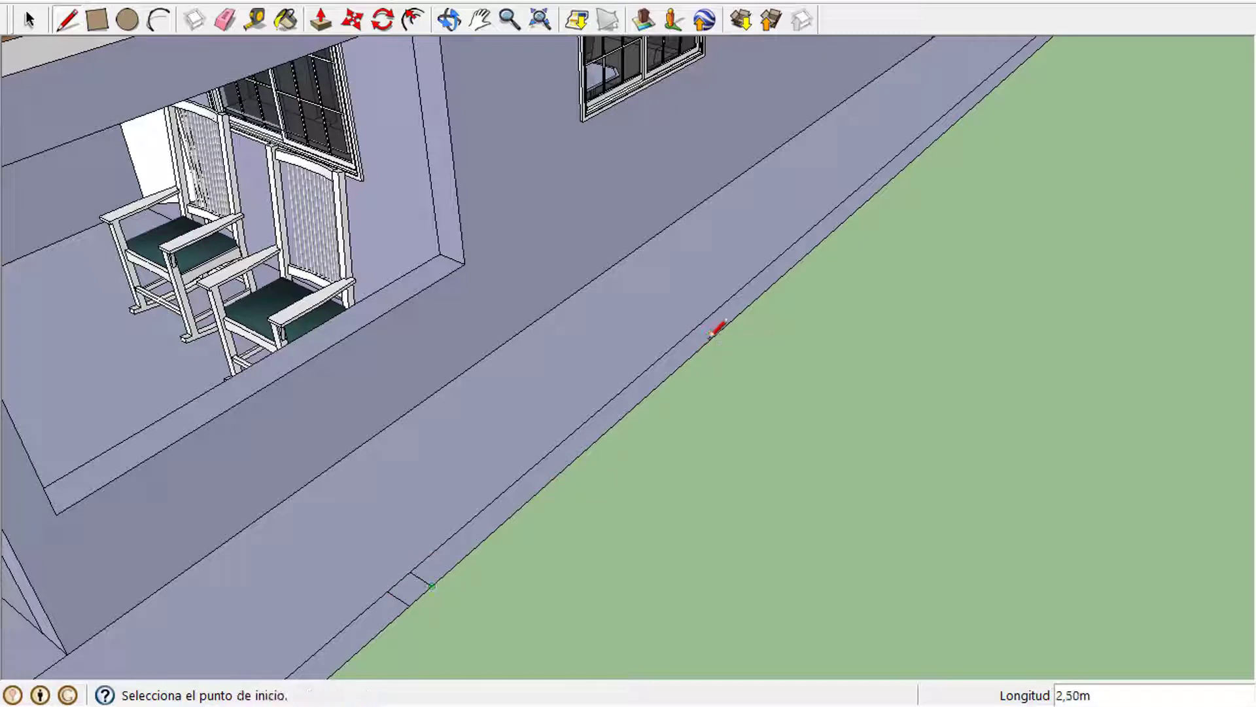
left_click(707, 339)
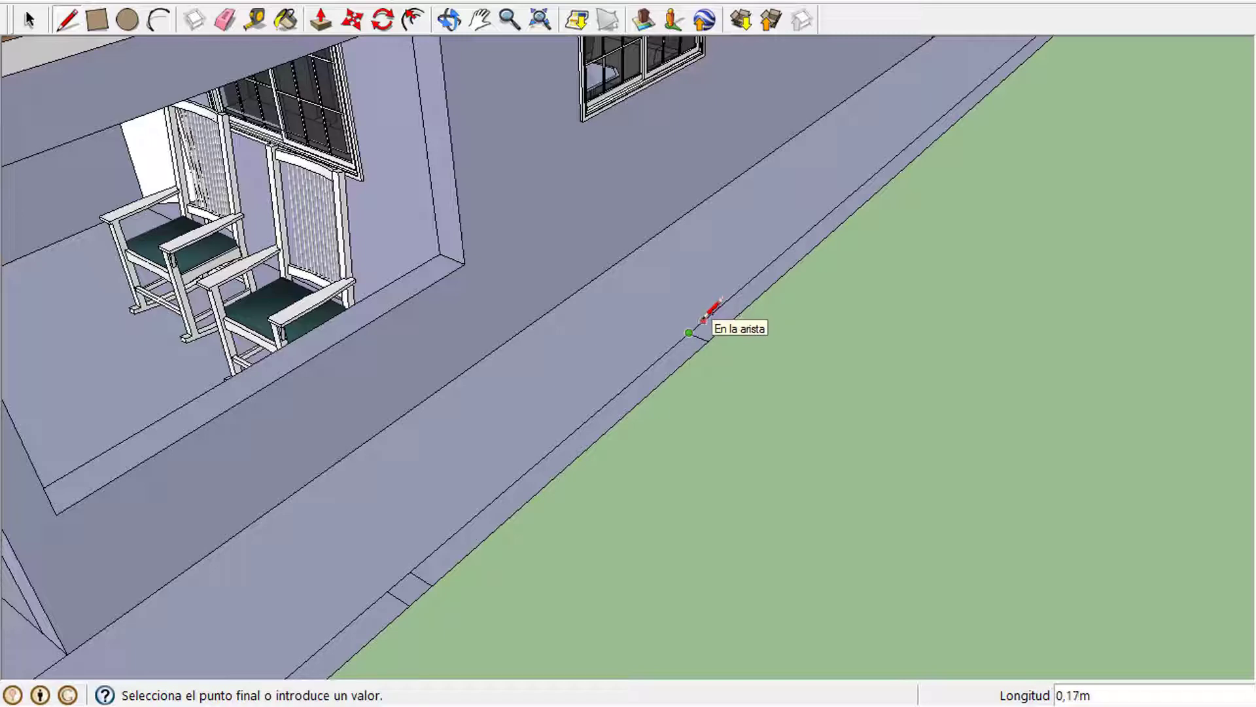
left_click(510, 20)
left_click_drag(578, 376, 590, 304)
left_click(68, 21)
left_click(714, 323)
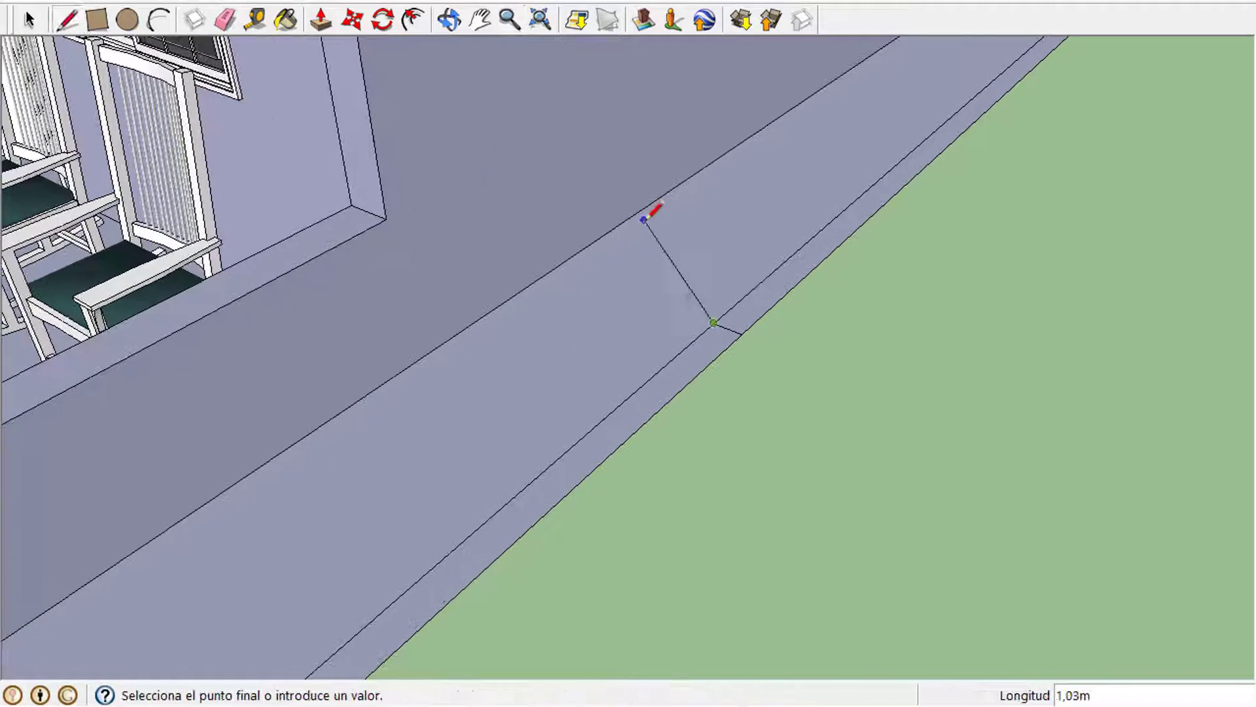
left_click(730, 308)
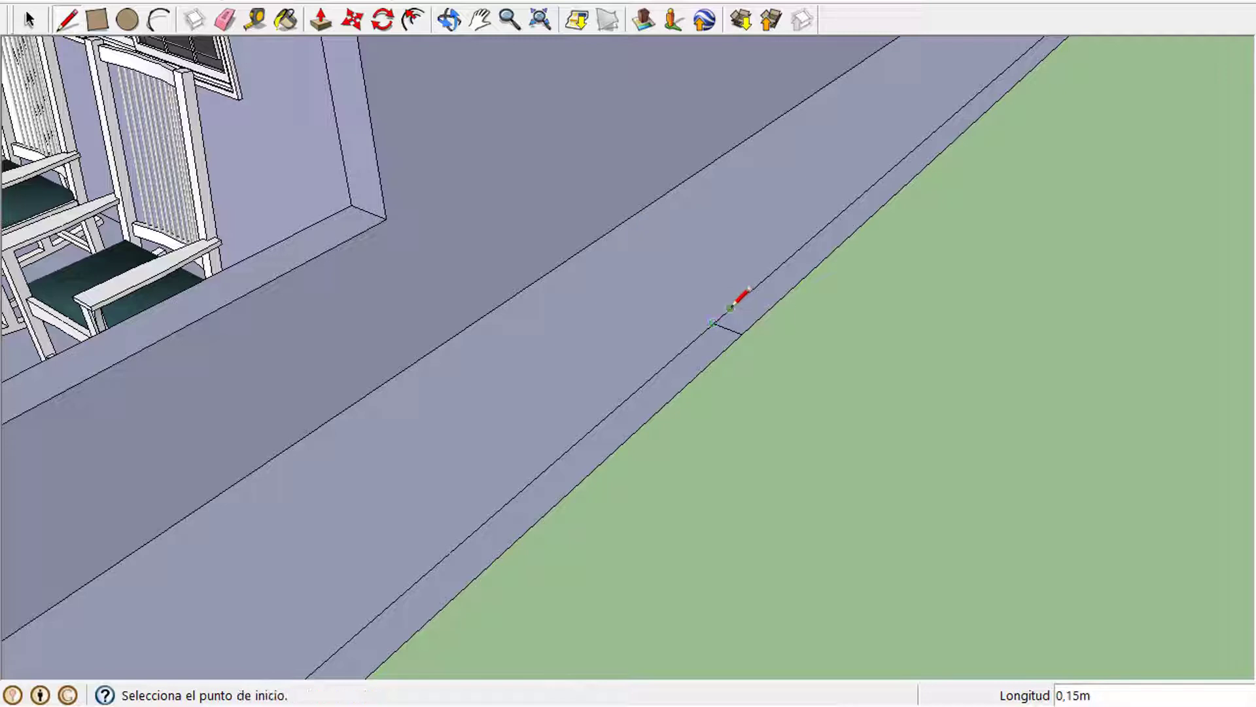
left_click(758, 318)
- Lay out the third post base on the porch-side border, 2.50 m past the second and 0.15 m wide
left_click(481, 20)
left_click_drag(735, 174, 452, 364)
left_click(67, 21)
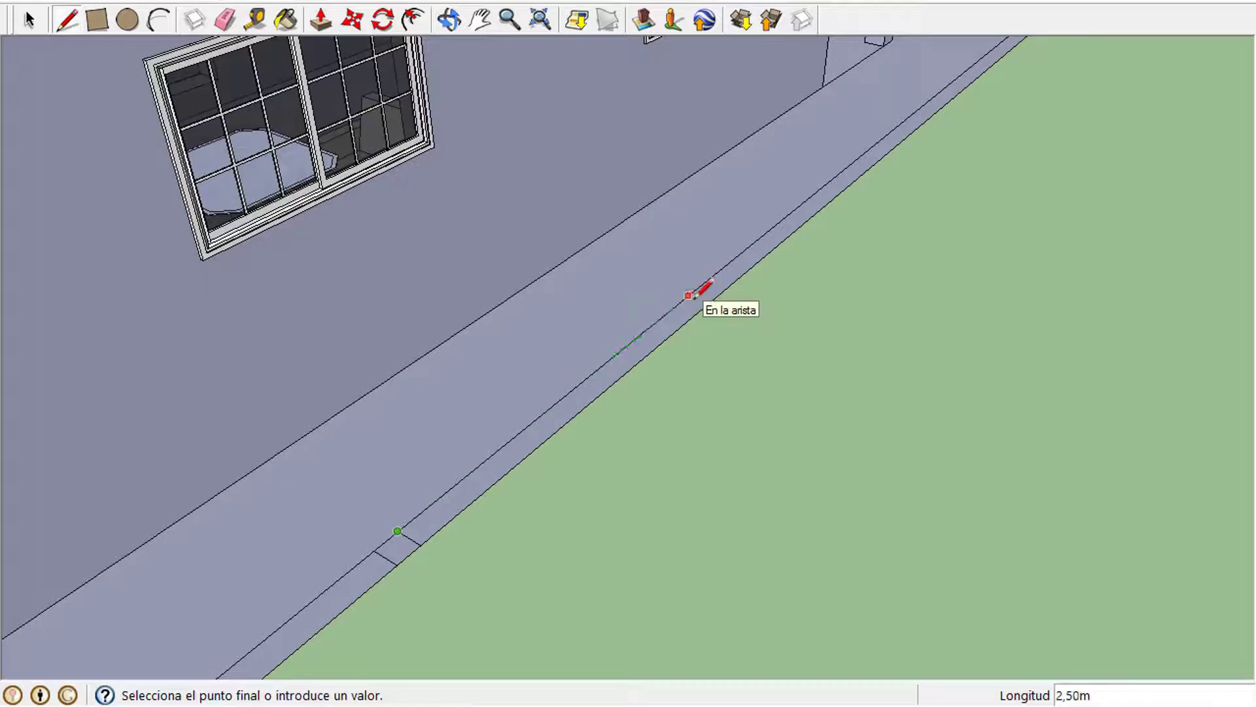
left_click(691, 294)
left_click(474, 12)
mouse_move(711, 224)
left_mouse_down()
mouse_move(681, 288)
mouse_move(426, 401)
mouse_move(422, 387)
left_mouse_up()
left_click(67, 23)
left_click(344, 499)
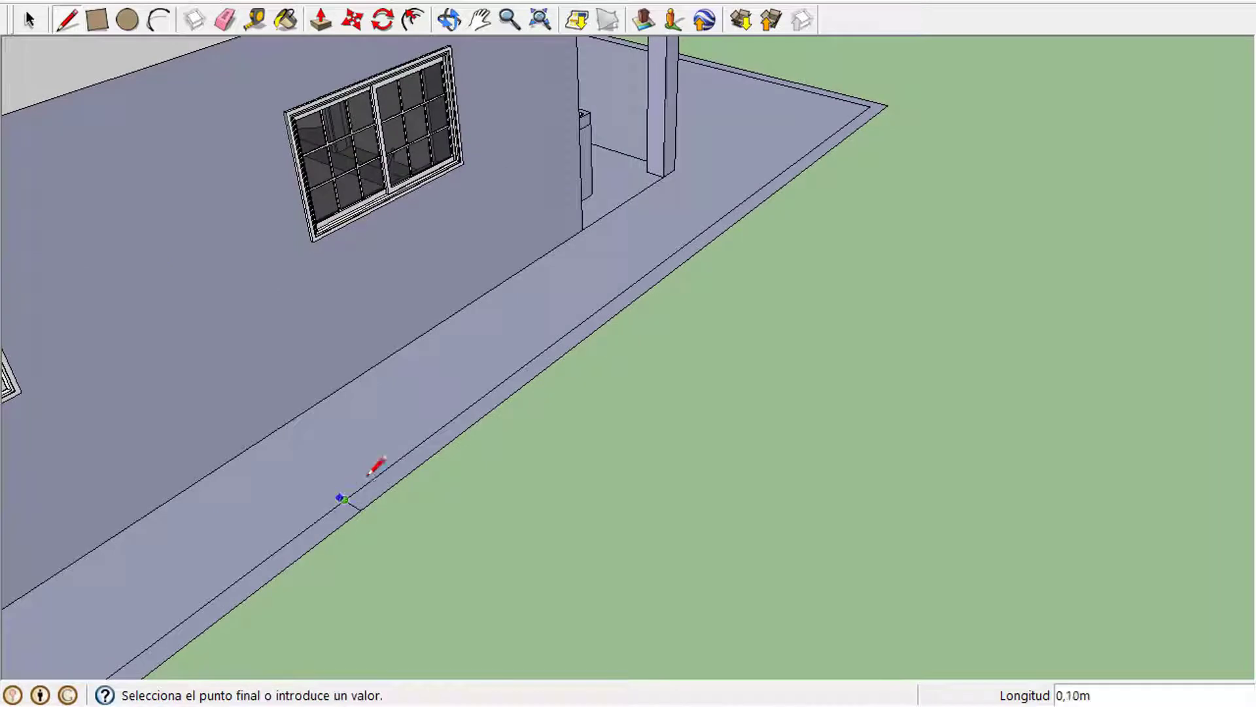
left_click(362, 487)
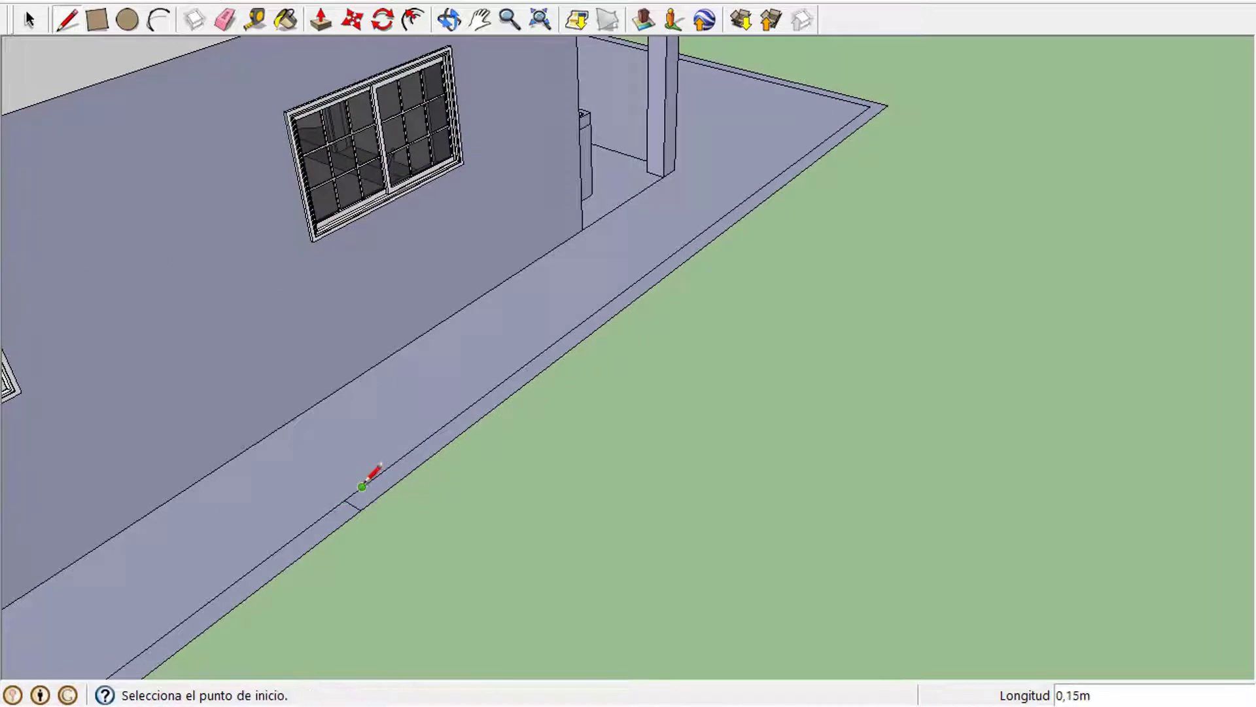
left_click(362, 487)
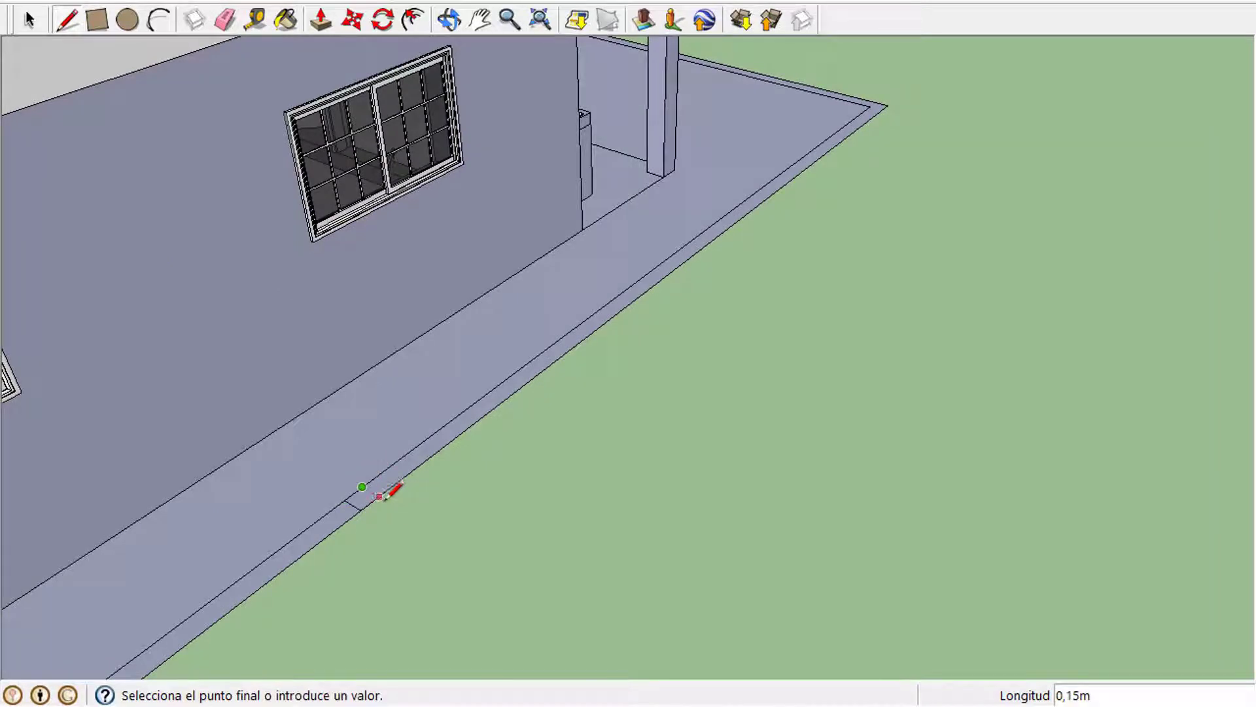
- Draw the fourth post base across the porch-side border with two crossing lines spaced 0.15 m apart
left_click(598, 310)
key("Escape")
left_click(509, 20)
key("h")
left_click_drag(642, 196, 513, 373)
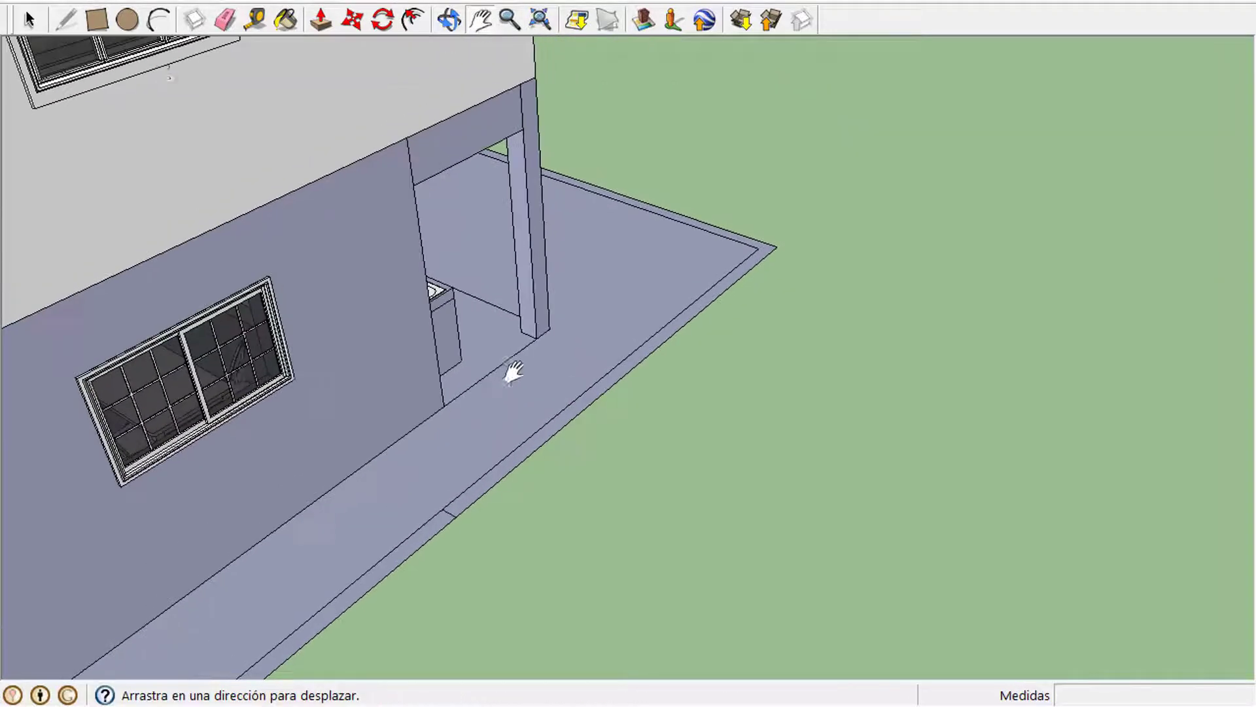
key("l")
left_click(442, 508)
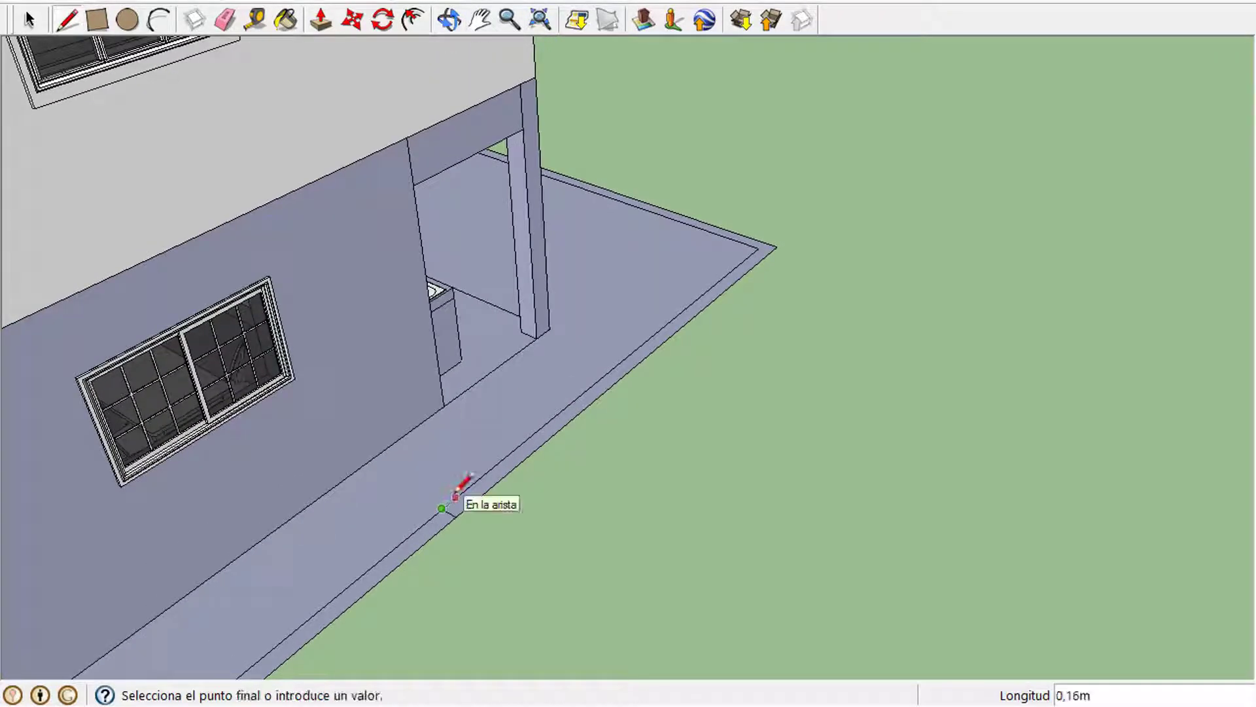
left_click(455, 498)
left_click(469, 506)
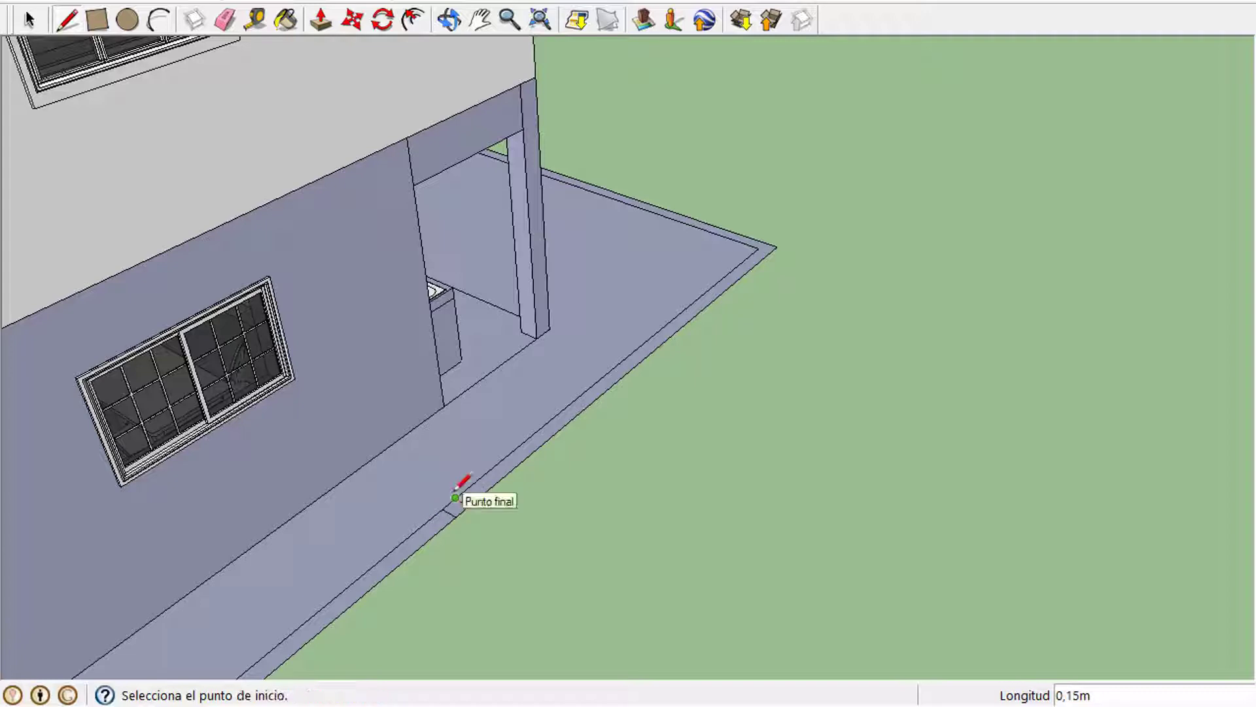
- Draw the fifth post base on the porch-side border, placing its second crossing line 0.15 m back toward the fourth base
left_click(455, 498)
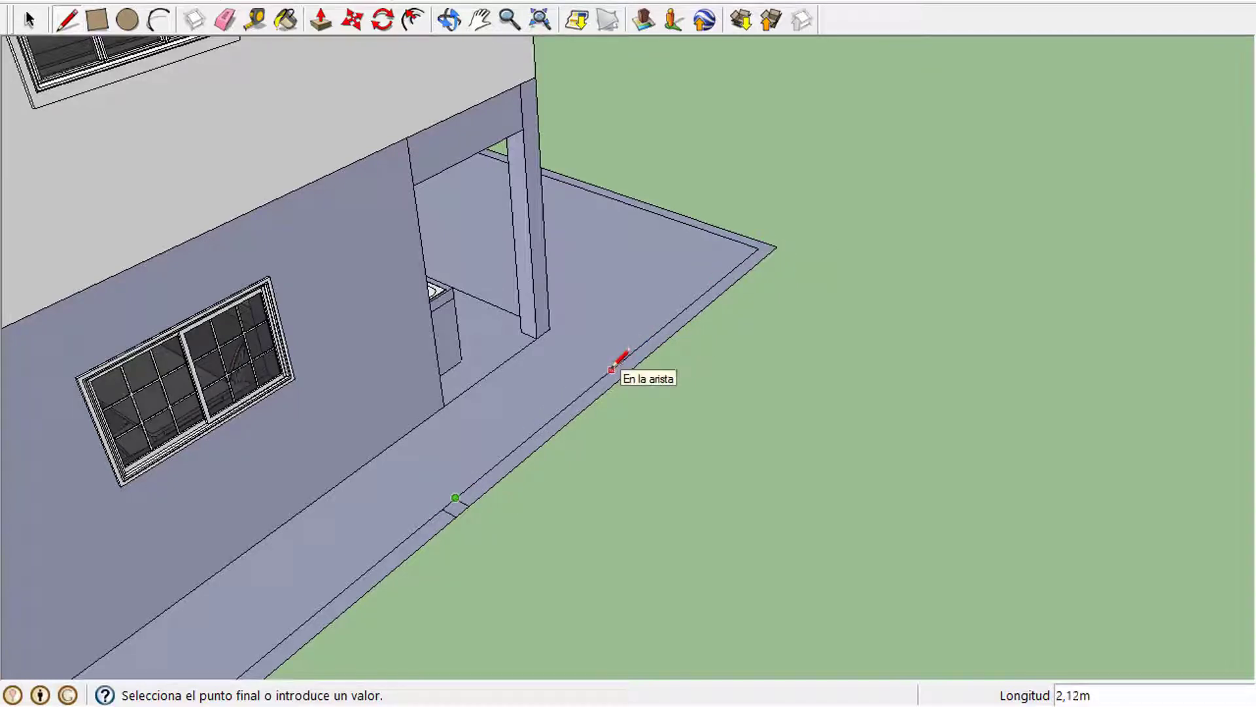
left_click(631, 353)
left_click(630, 353)
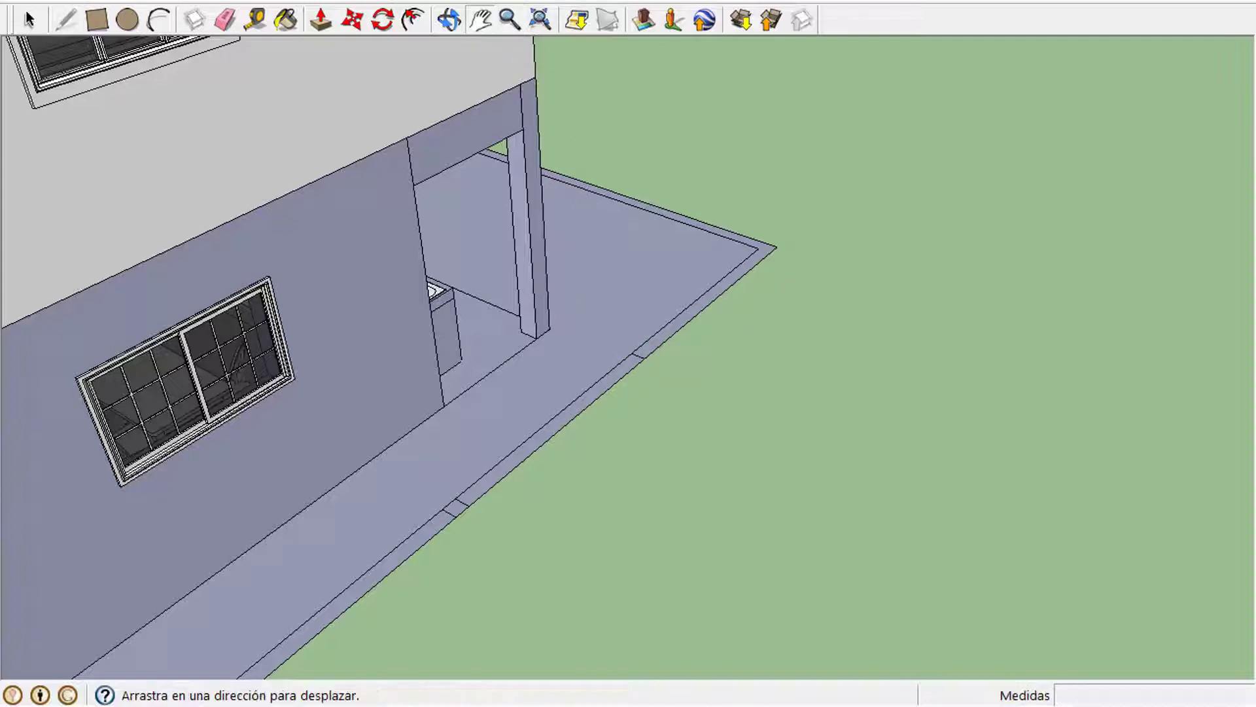
left_click(509, 20)
left_click_drag(617, 429, 645, 297)
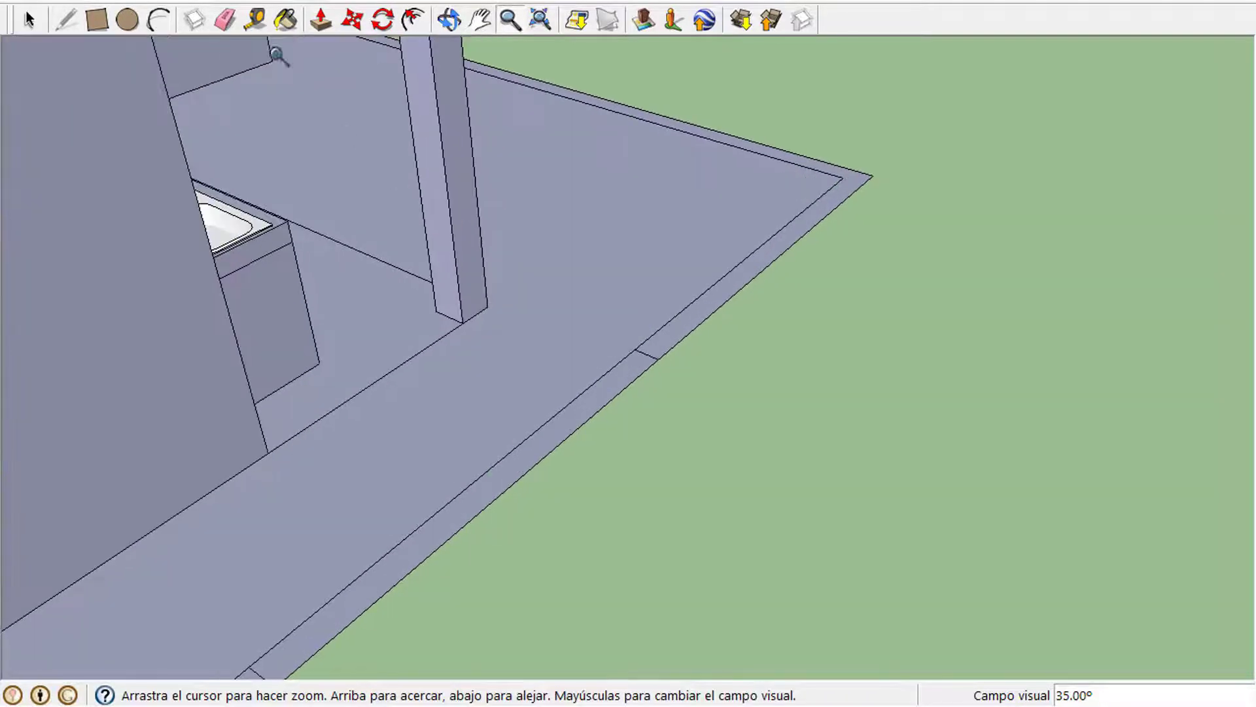
left_click(65, 19)
left_click(631, 351)
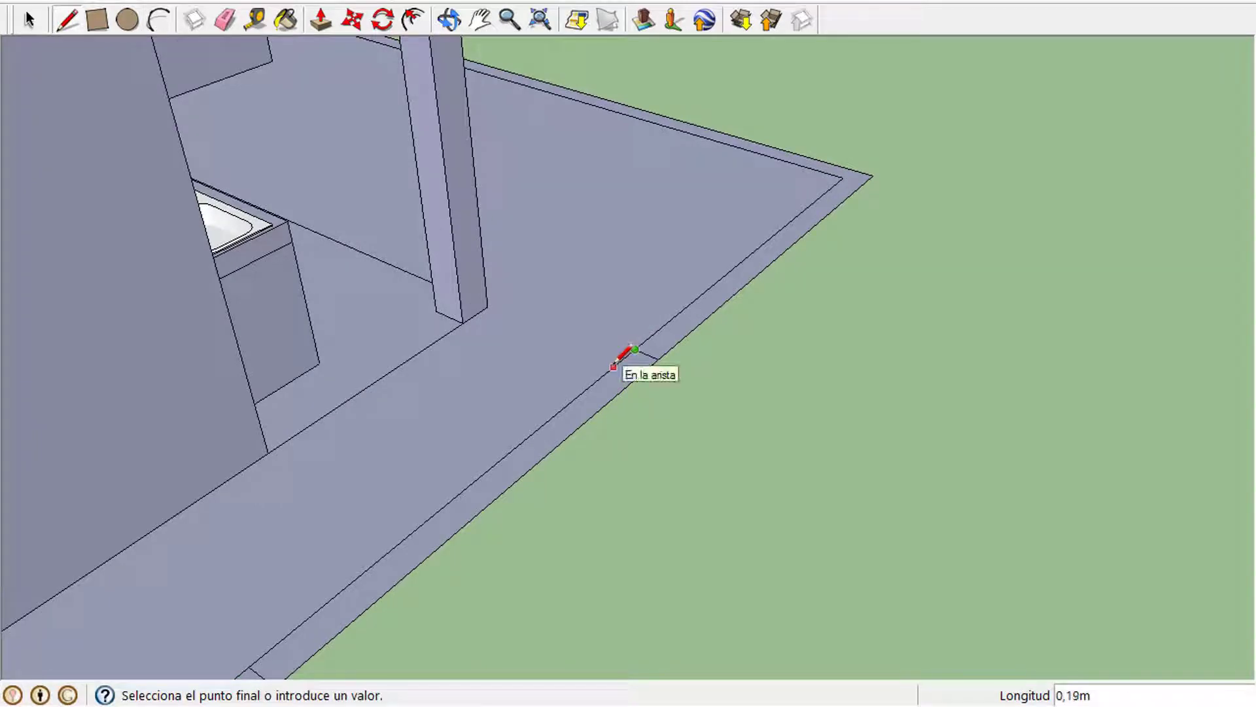
left_click(617, 364)
left_click(617, 363)
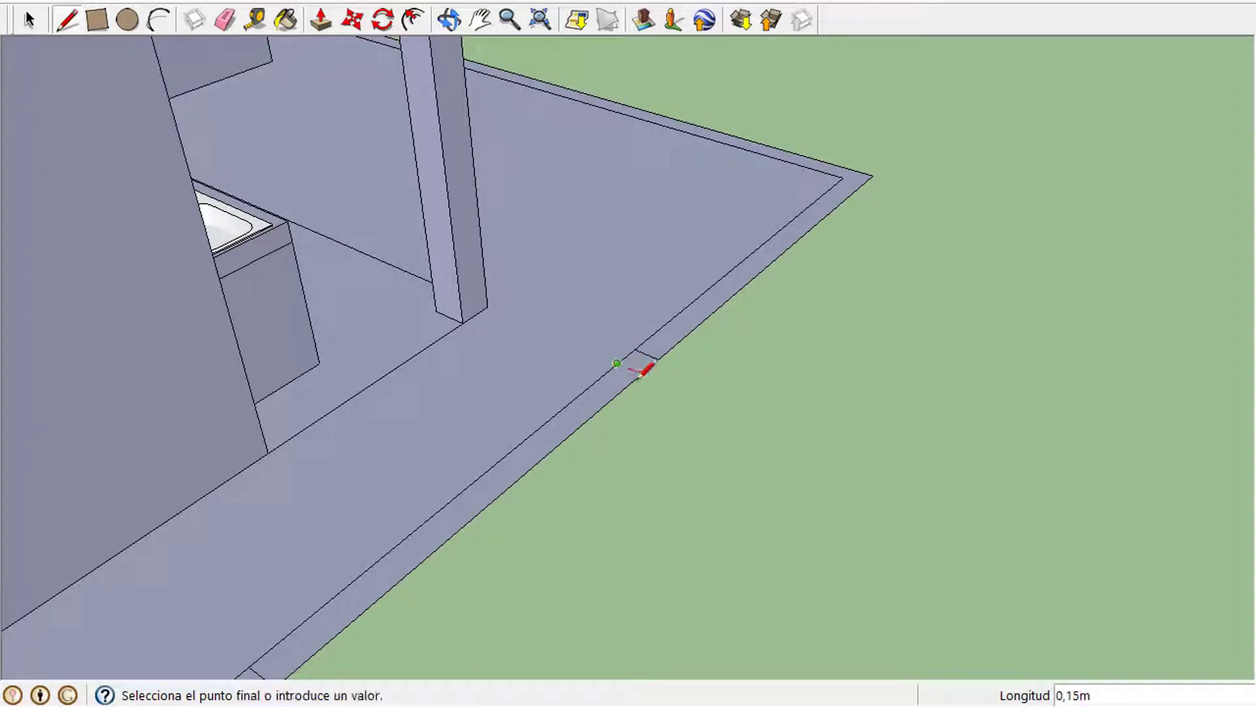
left_click(639, 374)
- Draw the post base at the corner of the porch-side and rear borders by extending both inner border lines to the outer edges
key("h")
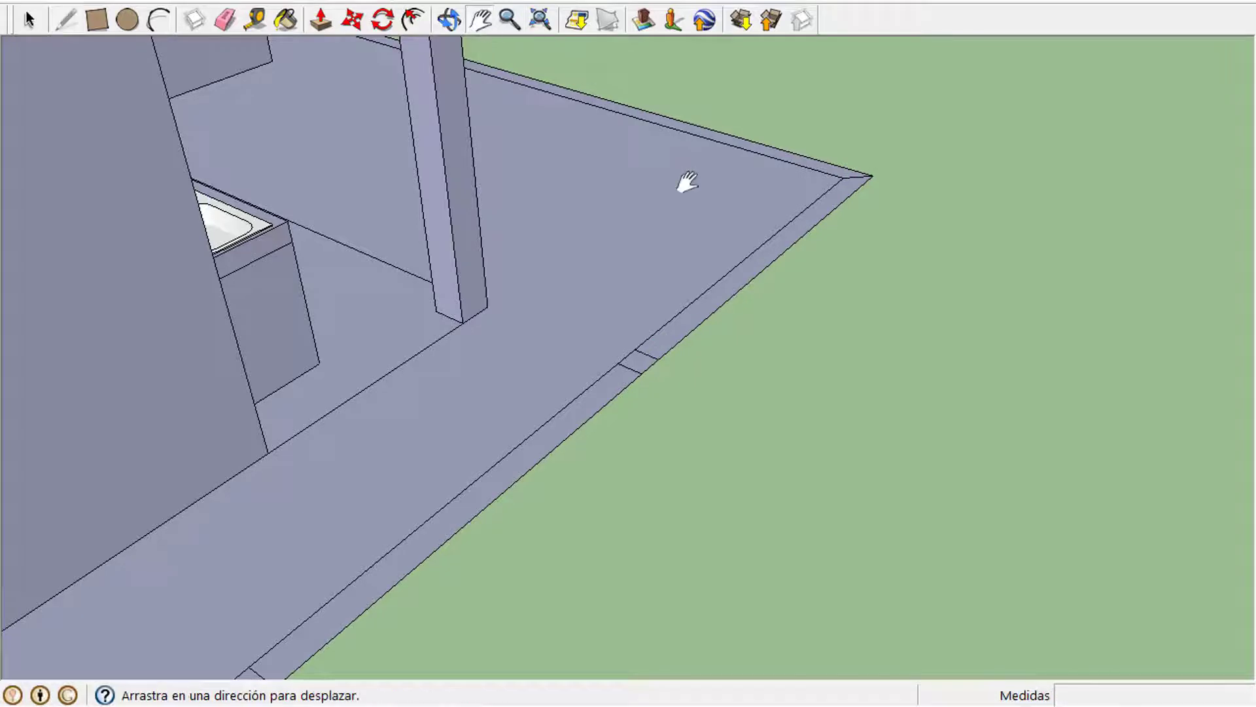
left_click_drag(682, 185, 418, 394)
key("l")
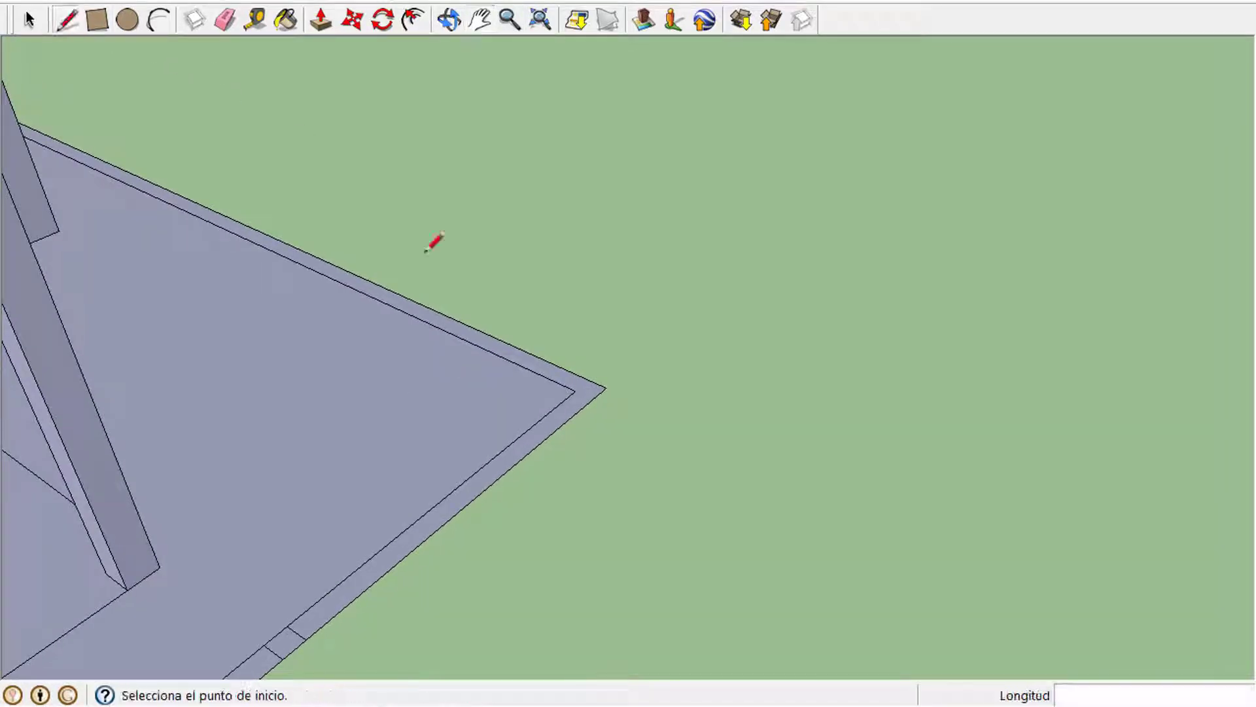
left_click(574, 390)
left_click(605, 388)
left_click(574, 390)
key("Escape")
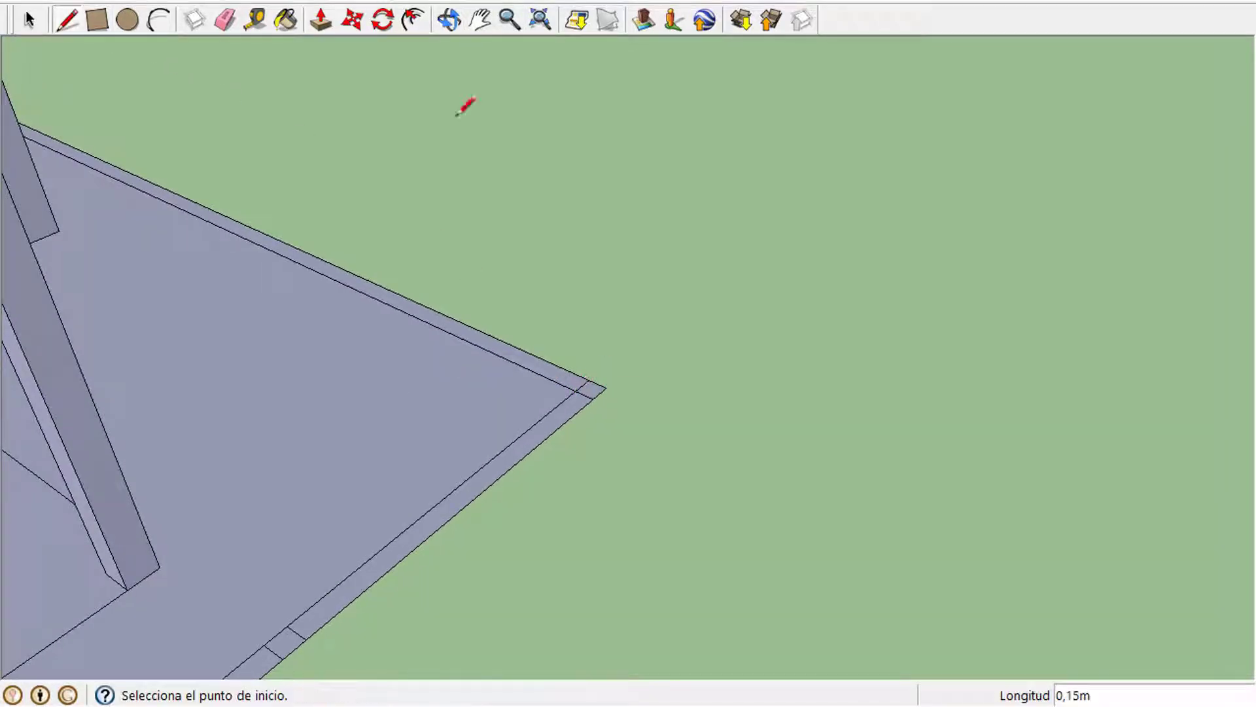
- Lay out the first post base on the rear border, 2.50 m from the corner base and 0.15 m wide
left_click(449, 20)
left_click_drag(449, 286, 329, 333)
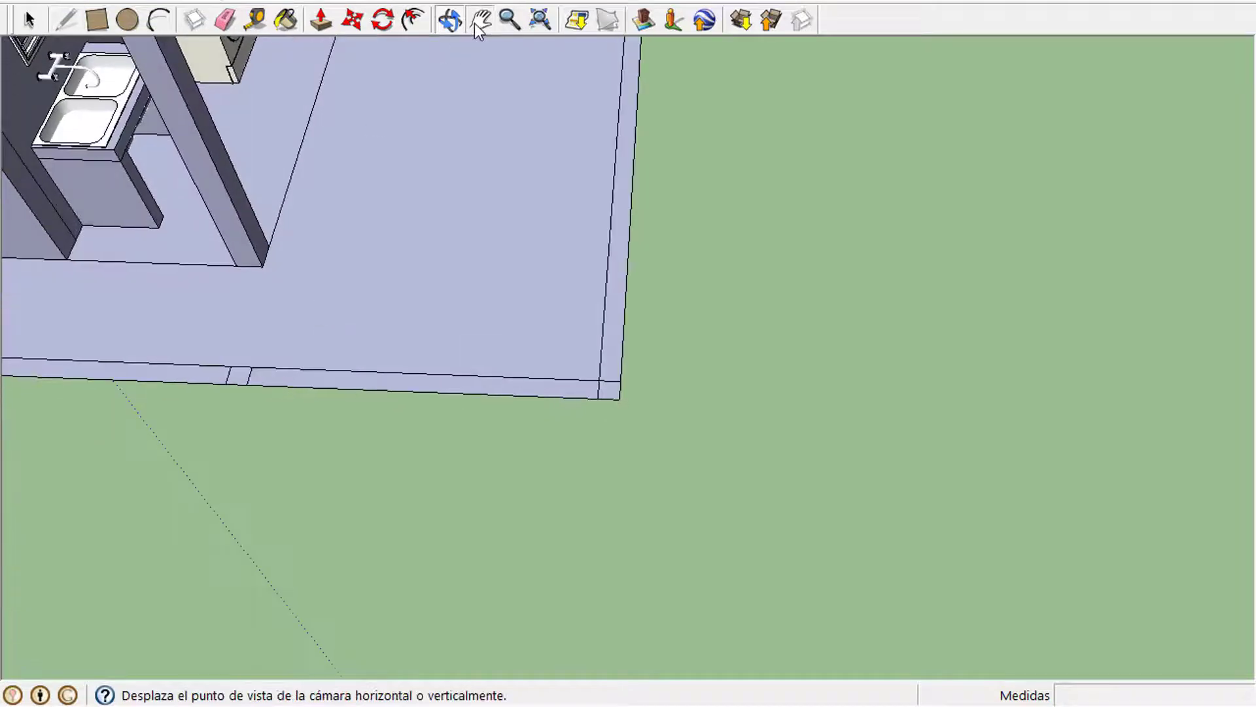
left_click(481, 19)
left_click_drag(566, 214, 410, 479)
left_click(65, 20)
left_click(464, 662)
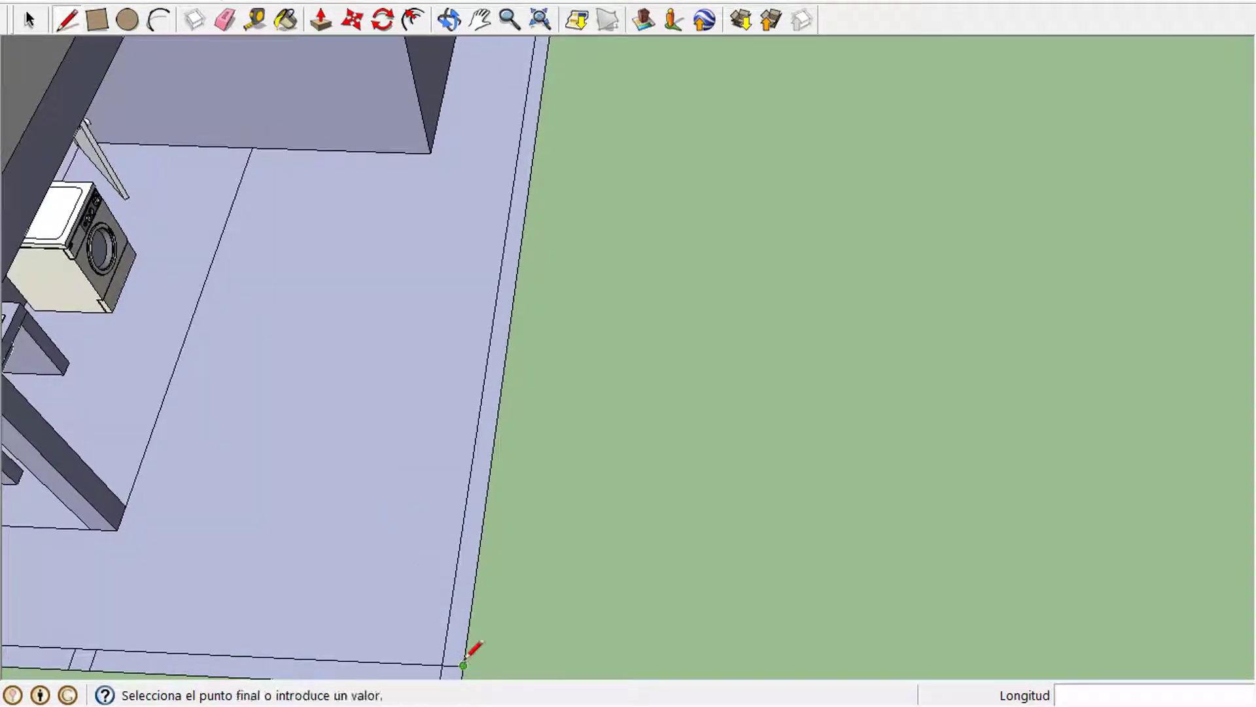
left_click(505, 365)
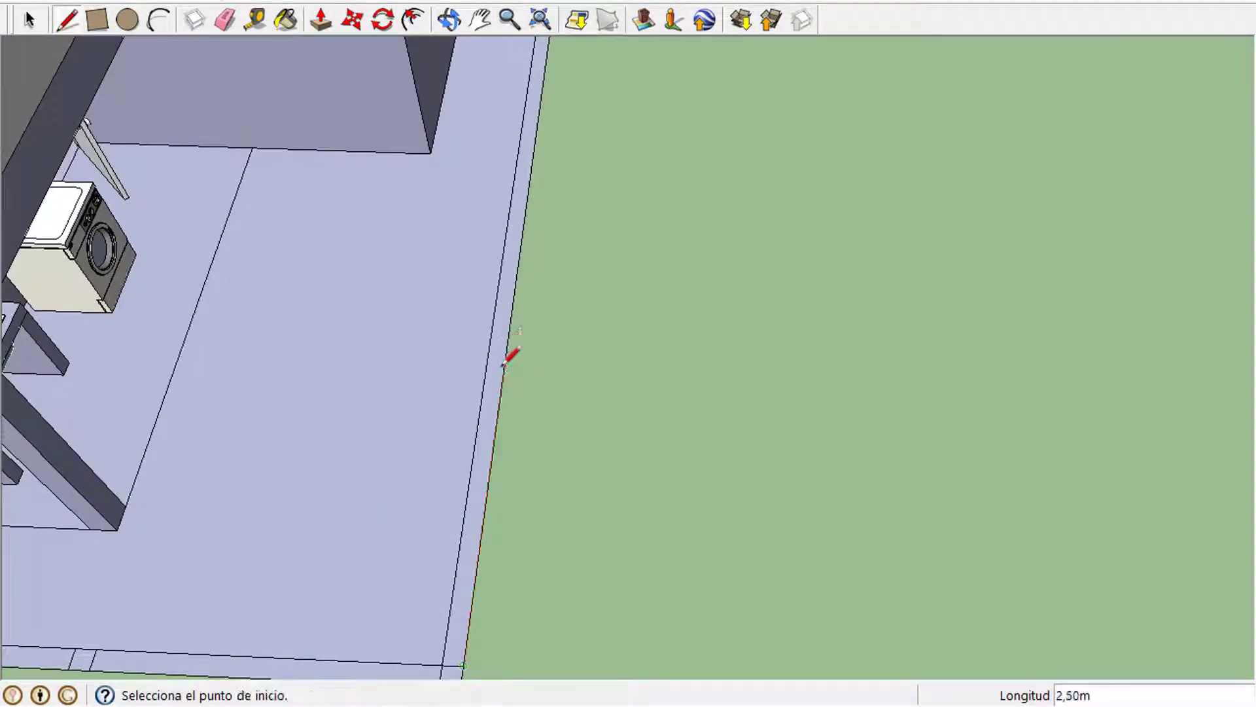
left_click(504, 365)
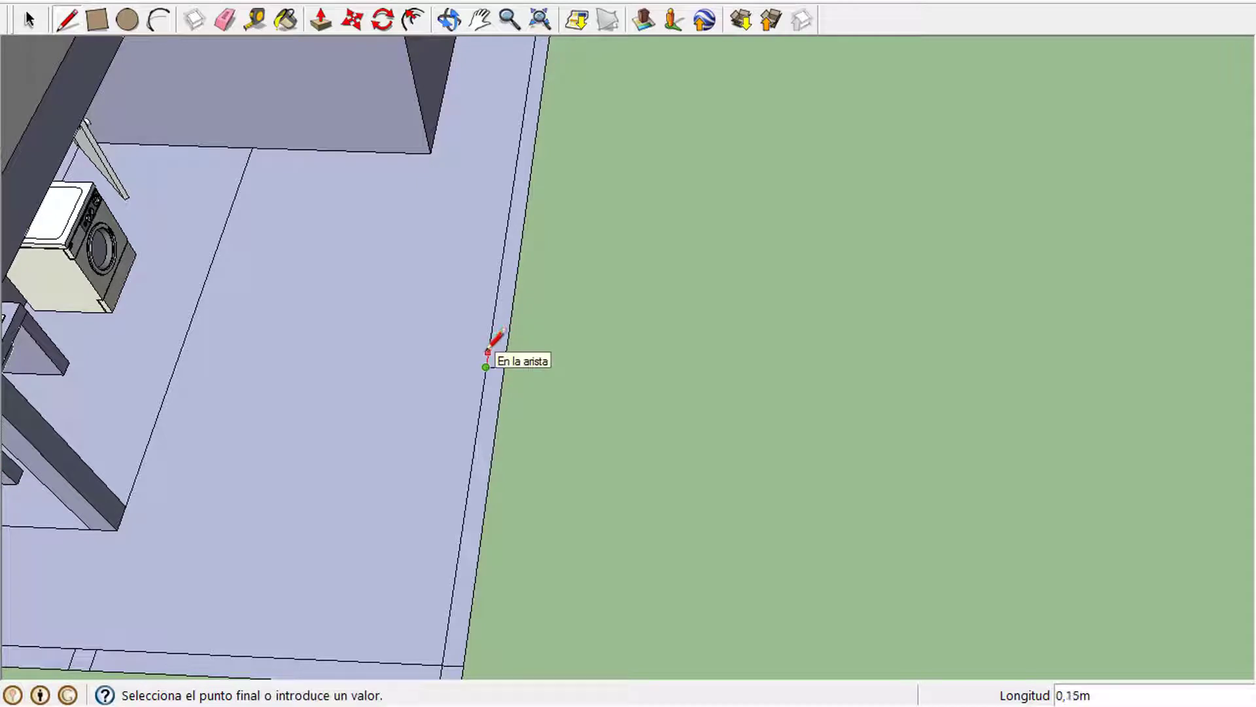
left_click(488, 354)
- Draw the second post base farther along the rear border, beside the house wall, with two crossing lines 0.15 m apart
left_click(481, 19)
left_click_drag(487, 155, 415, 360)
key("l")
left_click(404, 587)
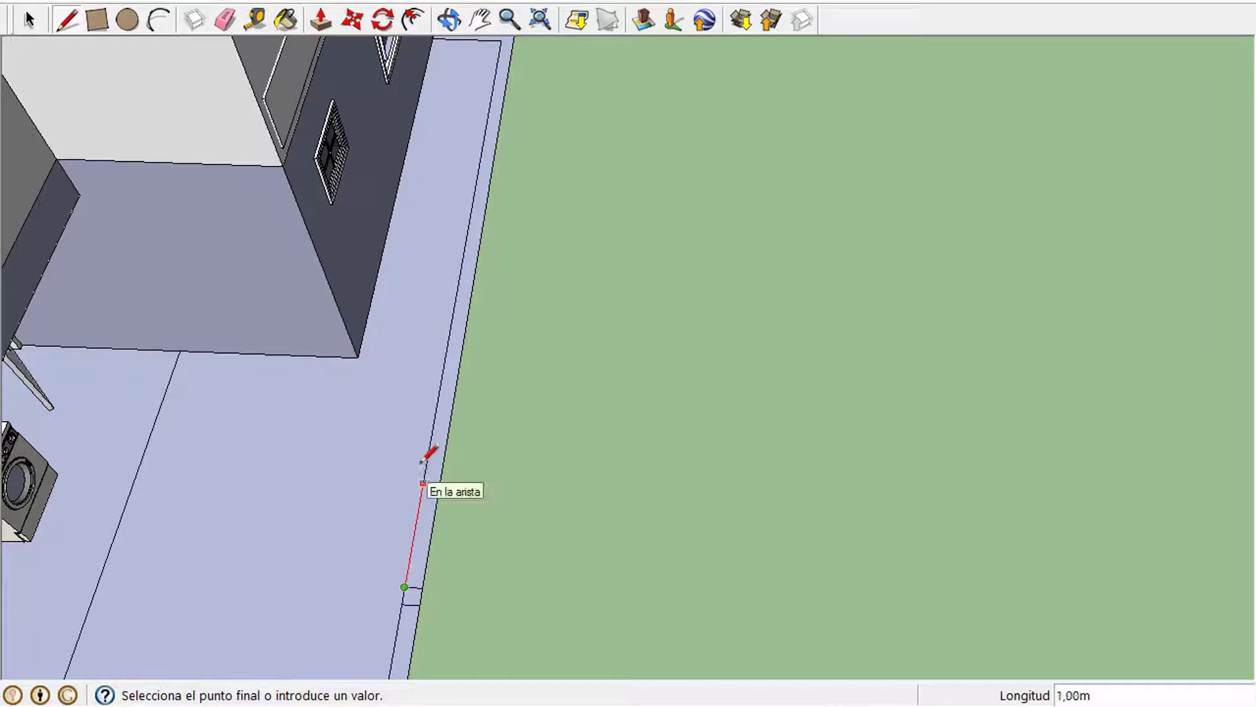
left_click(448, 343)
left_click(447, 342)
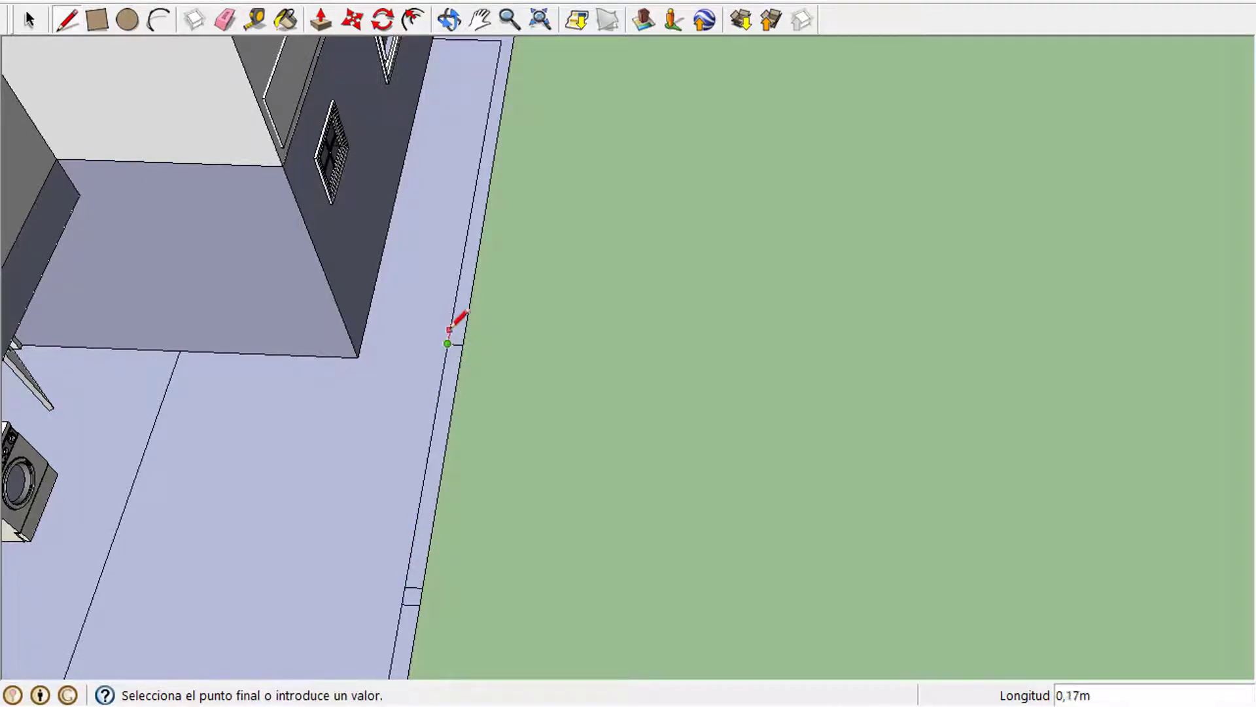
left_click(449, 332)
left_click(450, 331)
left_click(465, 333)
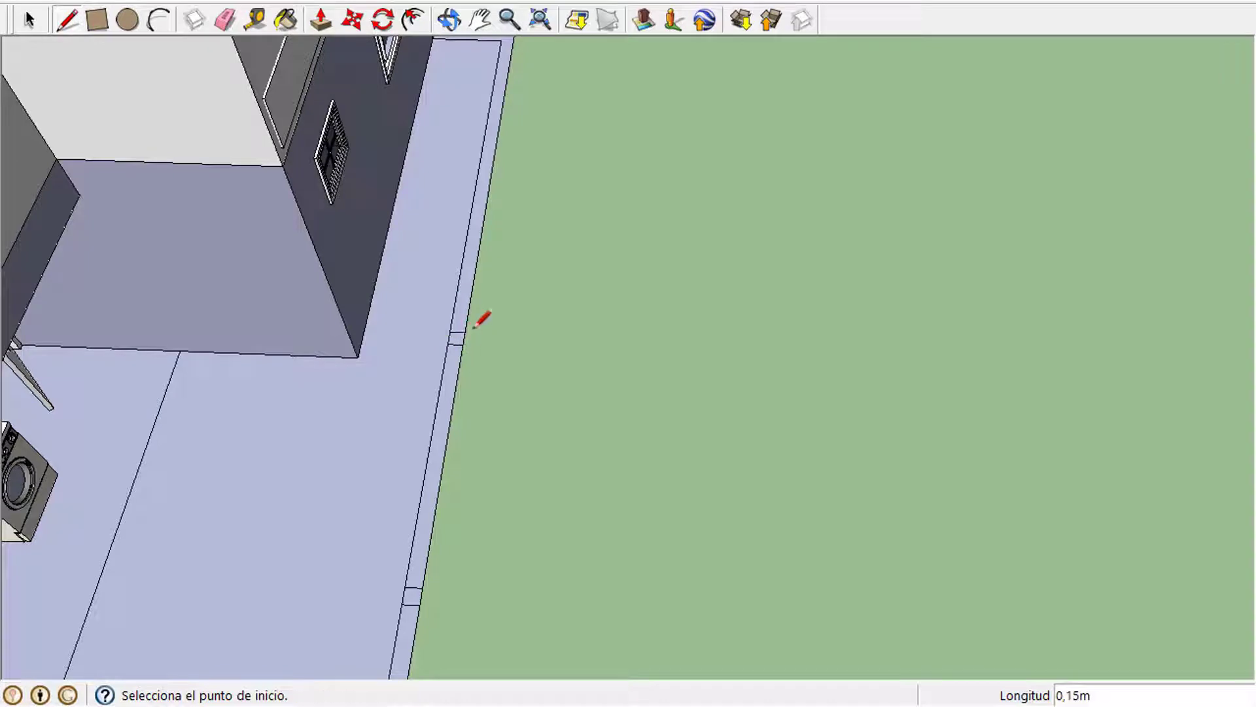
- Draw the post base at the far corner of the rear border by extending the inner border lines to the outer edges
left_click(479, 21)
left_click_drag(450, 130, 385, 320)
left_click(66, 19)
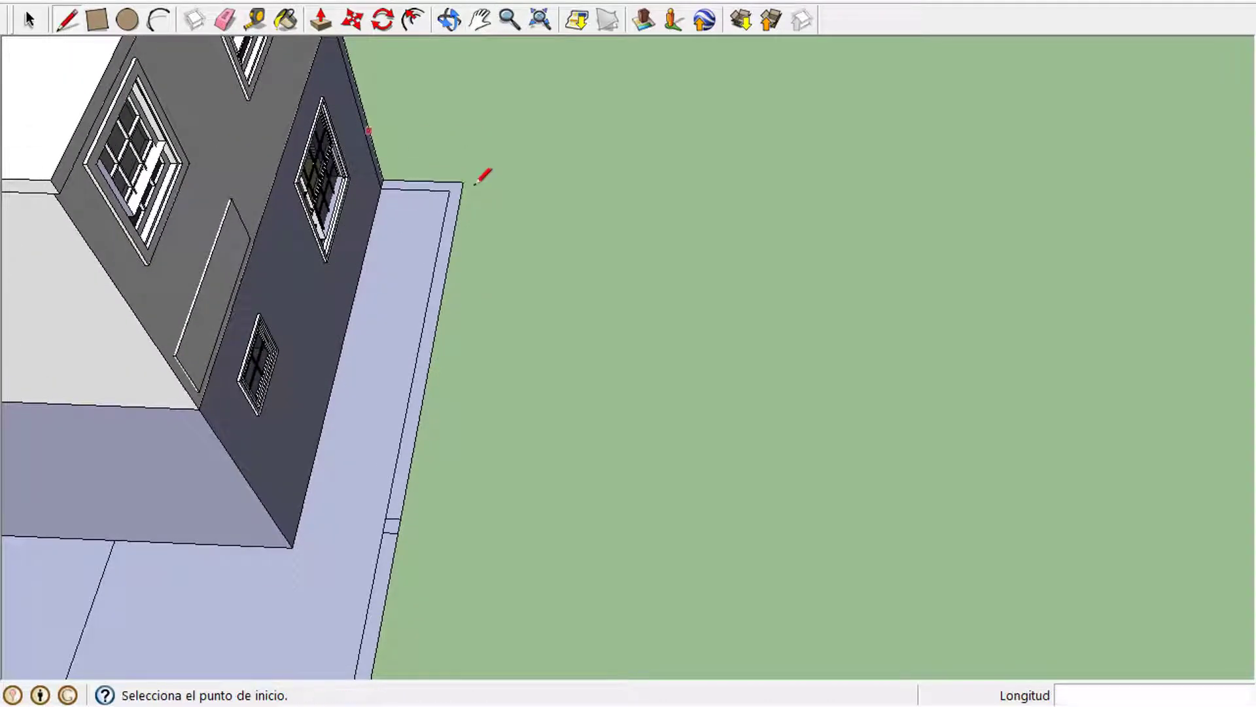
left_click(449, 190)
left_click(462, 186)
- Draw a 0.15 m wide post base on the rear border between the far corner base and the nearest existing base
left_click(421, 336)
left_click(433, 336)
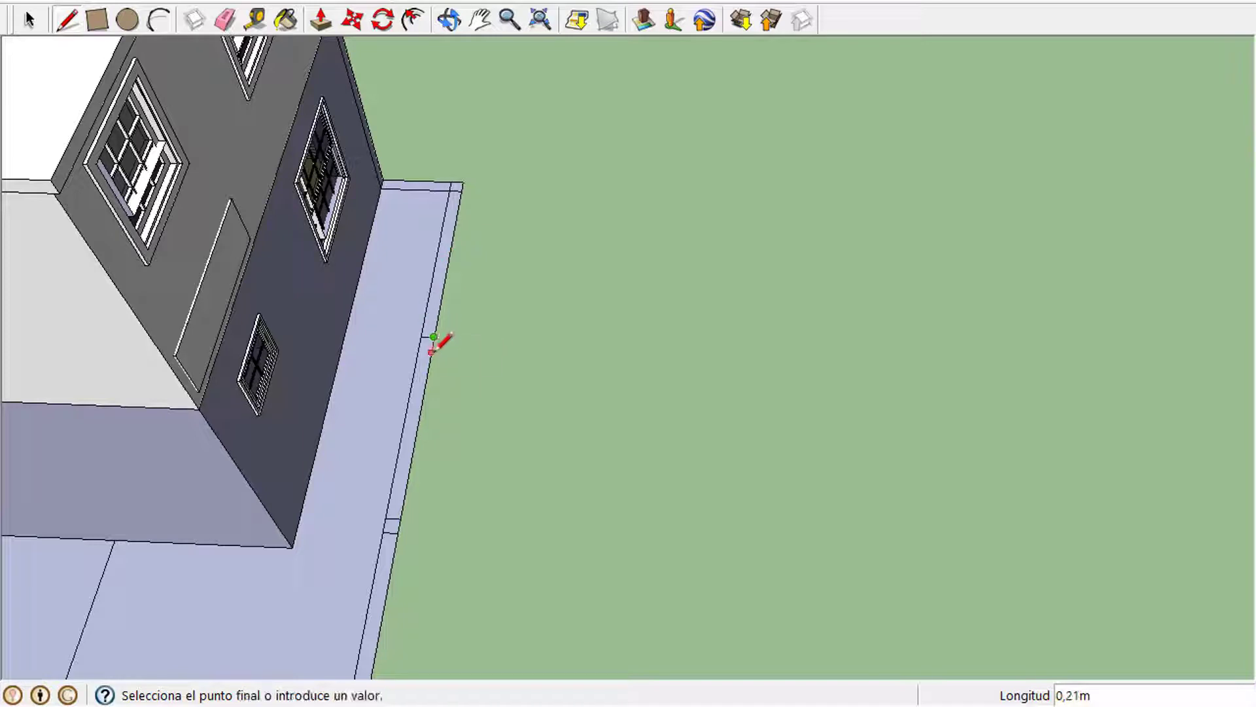
left_click(510, 20)
left_click_drag(422, 337, 341, 306)
left_click(67, 21)
left_click(354, 328)
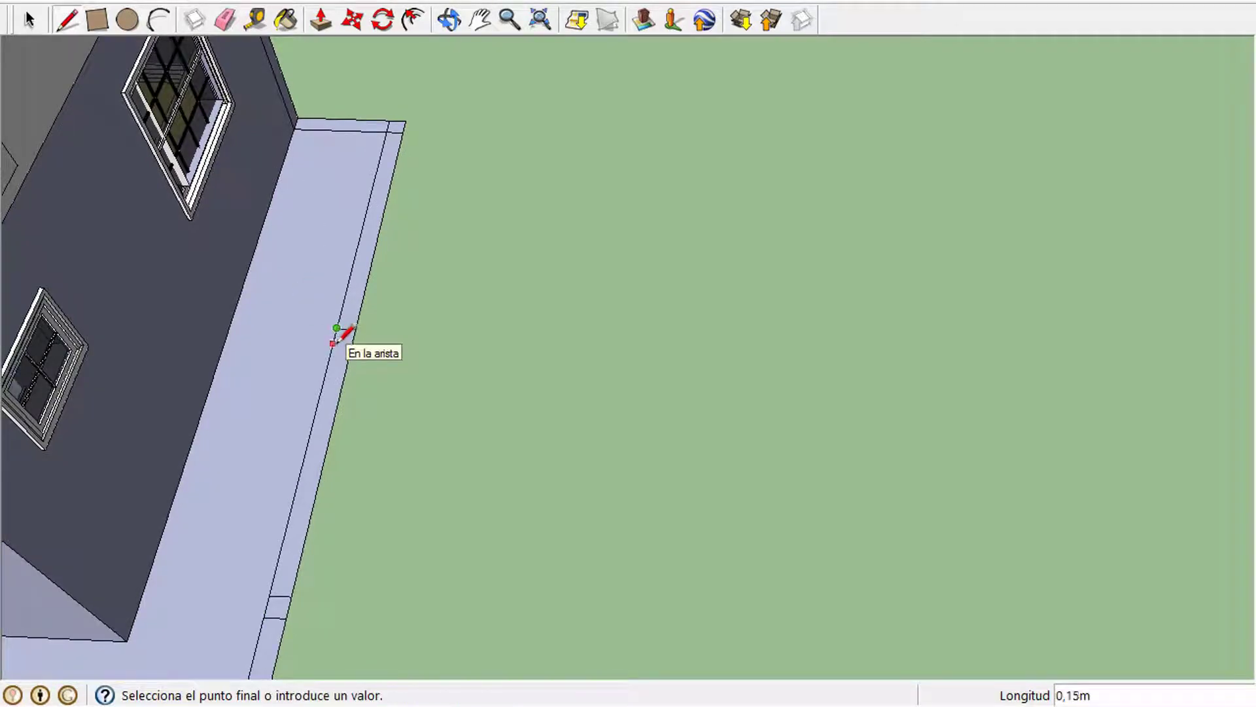
left_click(333, 344)
left_click(333, 344)
left_click(352, 345)
- Examine the post base layout and the raised front posts from several sides of the house
left_click(510, 19)
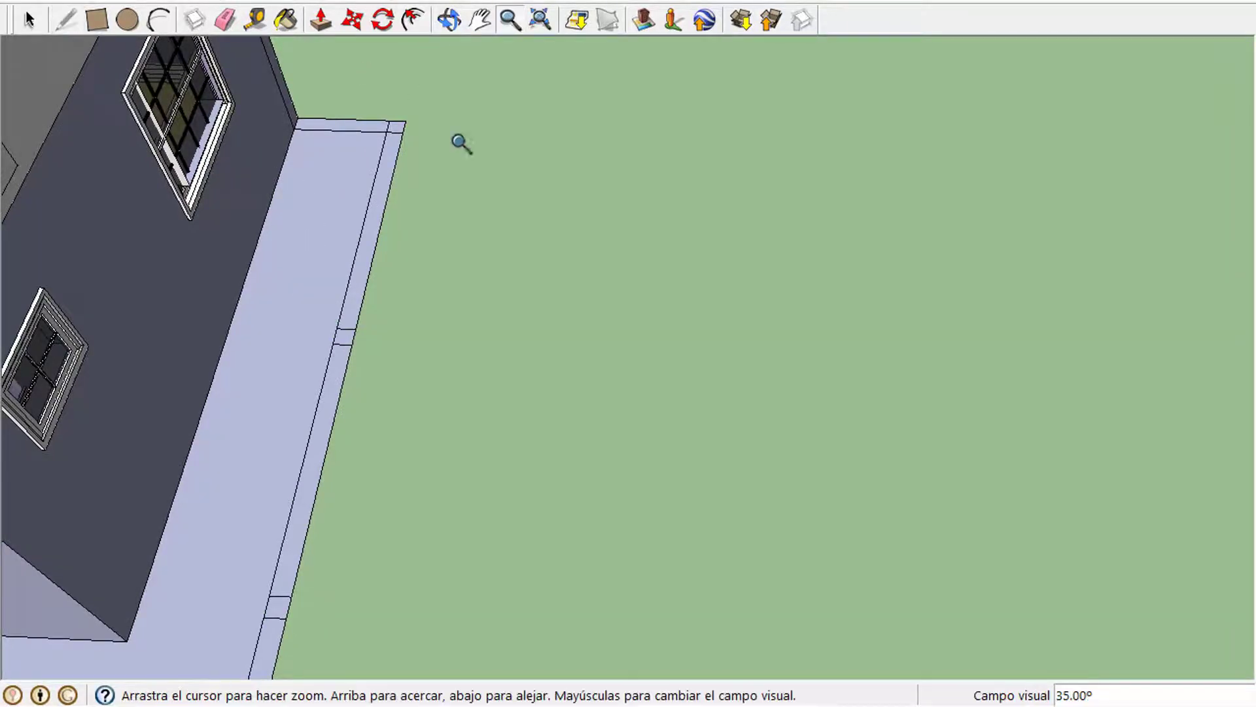
left_click_drag(462, 144, 221, 457)
left_click(481, 20)
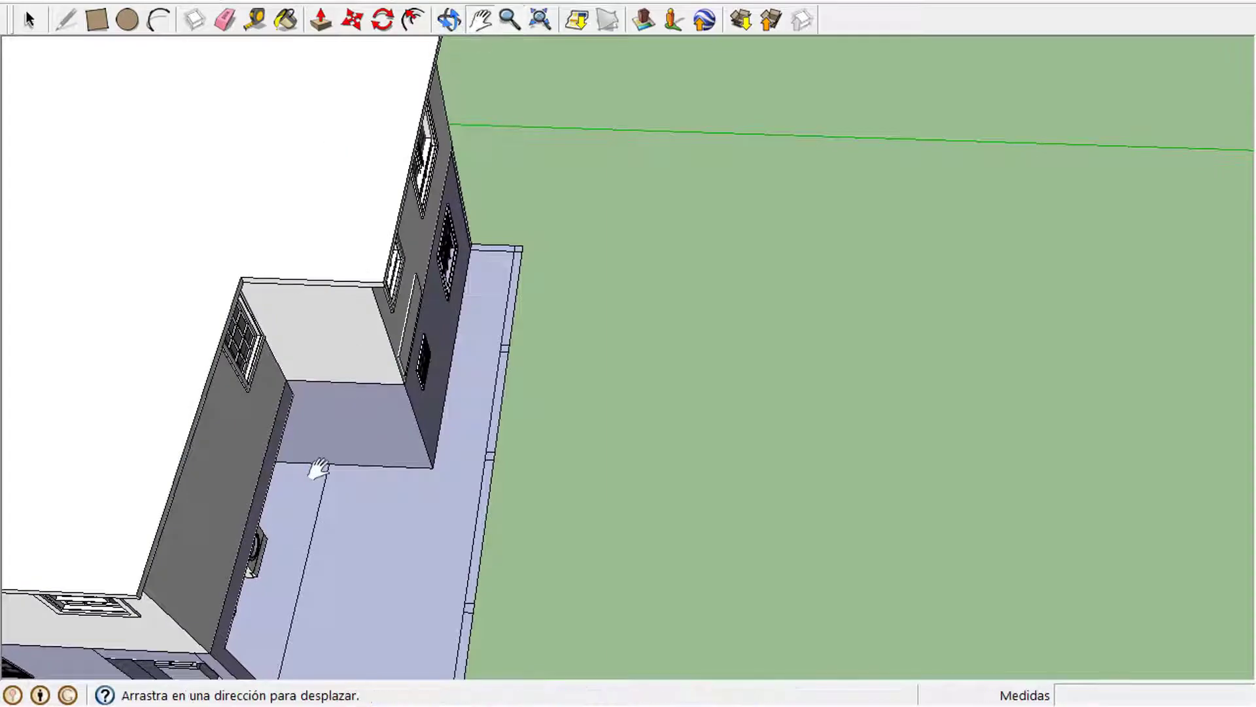
left_click_drag(319, 469, 727, 326)
left_click_drag(474, 308, 616, 342)
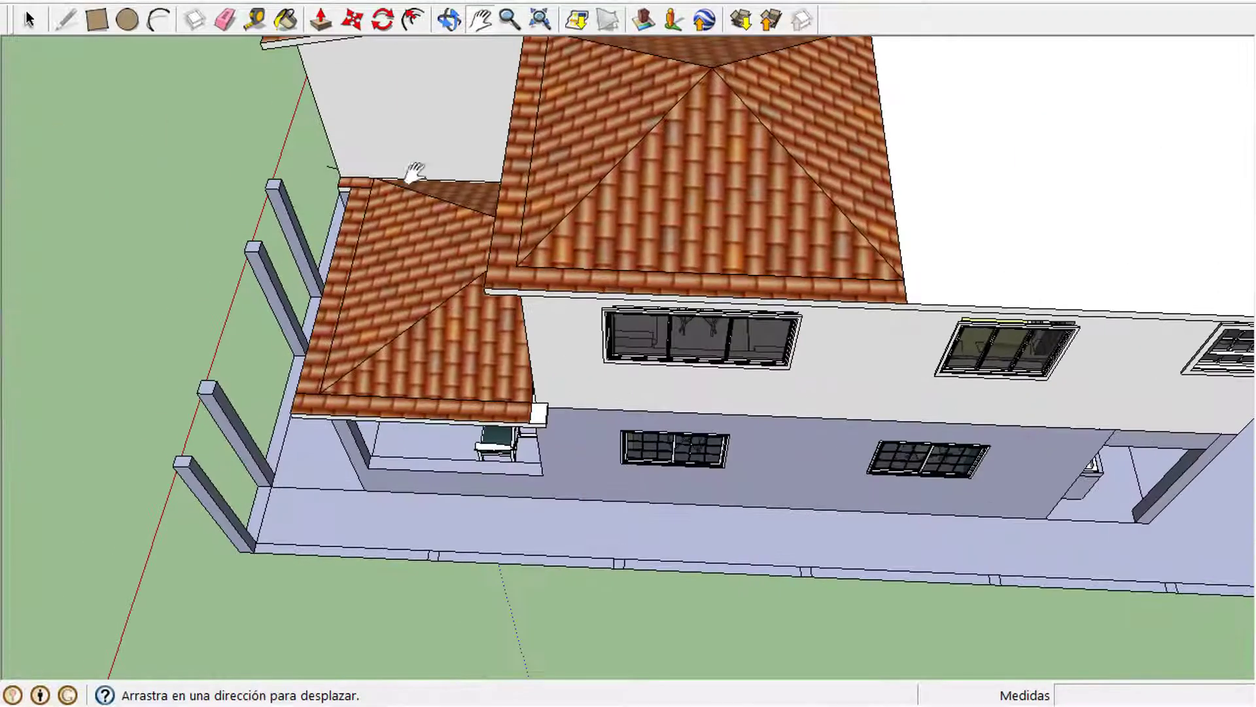
left_click(449, 20)
mouse_move(537, 235)
left_mouse_down()
mouse_move(632, 196)
mouse_move(598, 246)
mouse_move(544, 252)
left_mouse_up()
left_click(481, 20)
left_click_drag(411, 239, 515, 186)
left_click(449, 19)
left_click_drag(246, 303, 752, 250)
left_click(510, 20)
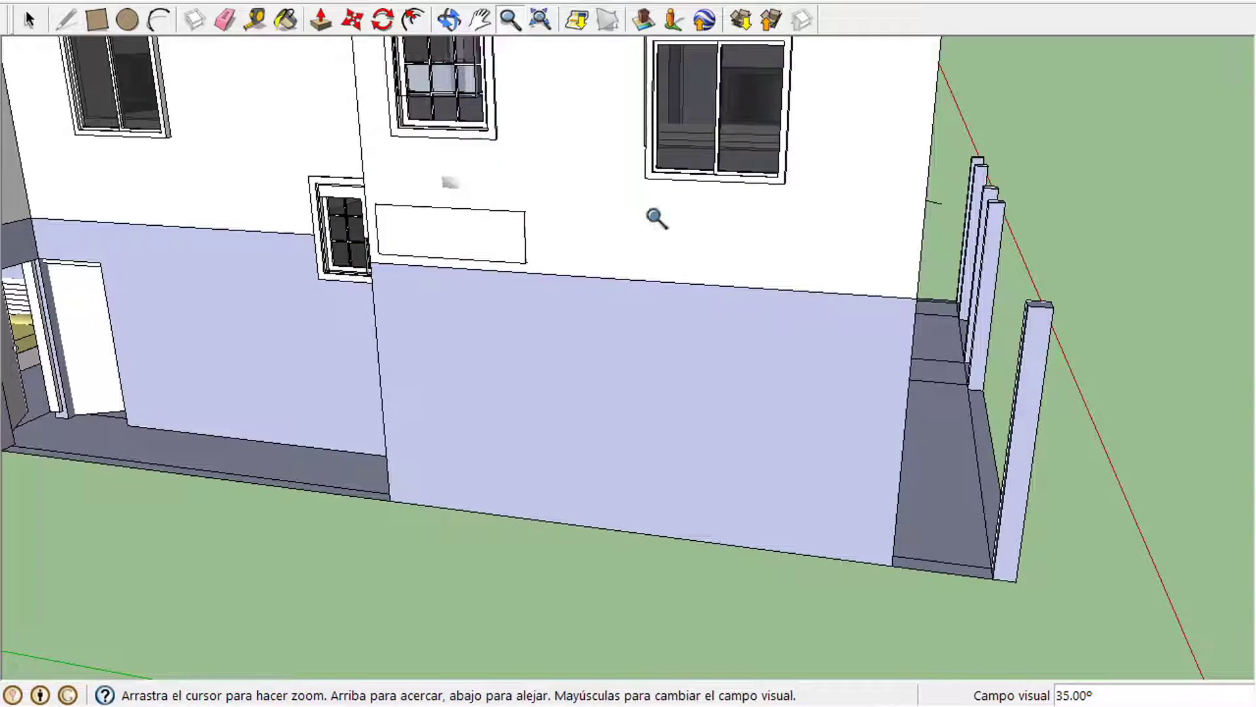
left_click(481, 19)
left_click_drag(805, 302, 426, 292)
left_click(448, 20)
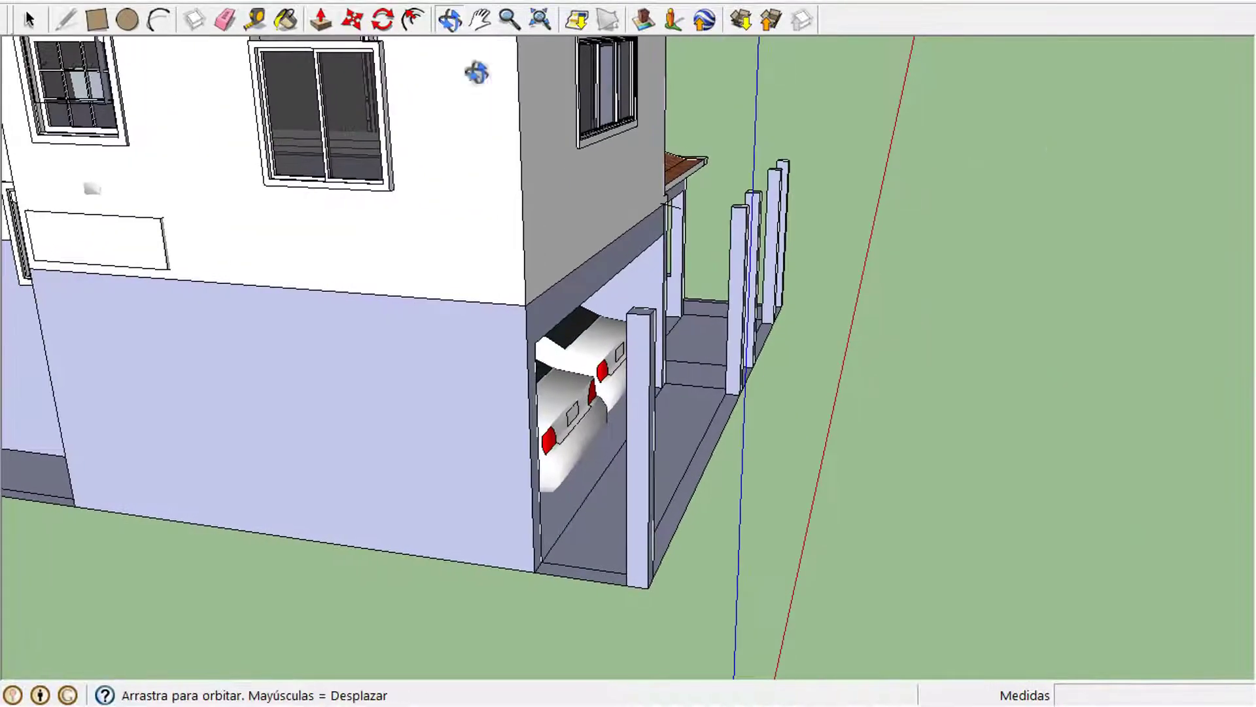
left_click_drag(477, 72, 577, 92)
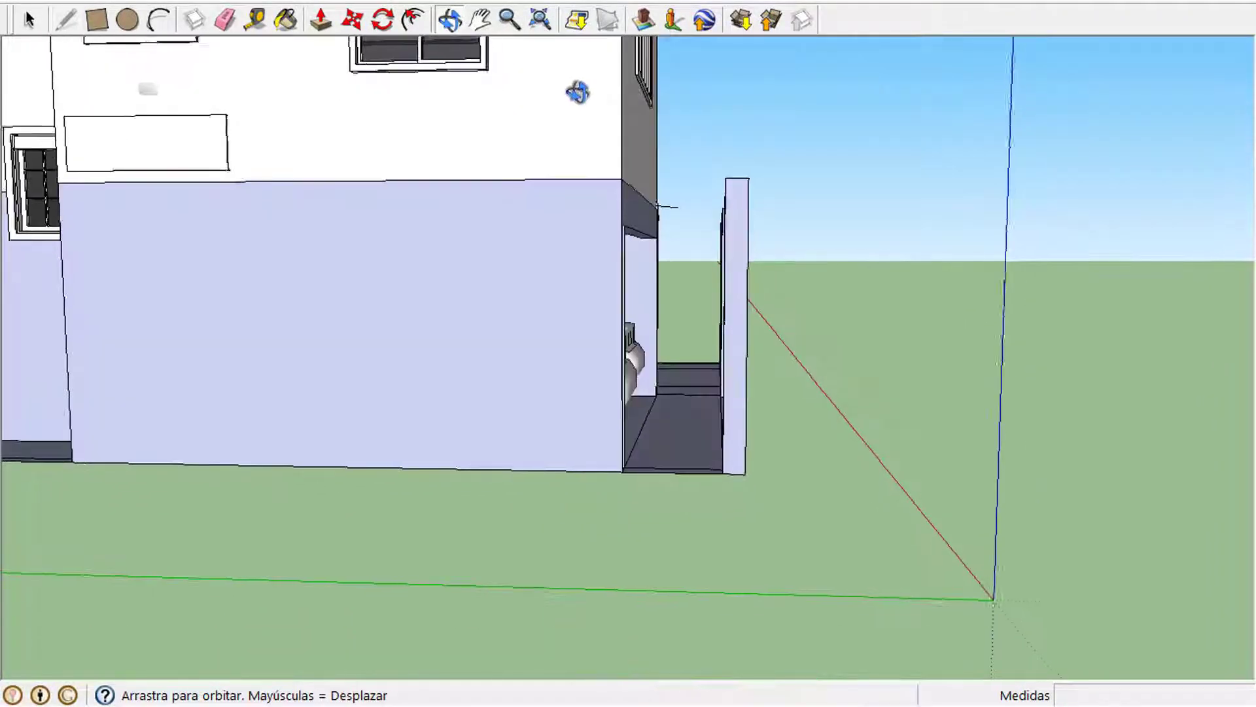
- Draw a 0.20 m horizontal line across the outer side face of the garage-side front corner post, just below its top
left_click(480, 20)
left_click_drag(633, 142, 677, 264)
left_click_drag(675, 187, 521, 239)
left_click(452, 16)
left_click_drag(474, 275, 533, 272)
left_click(66, 19)
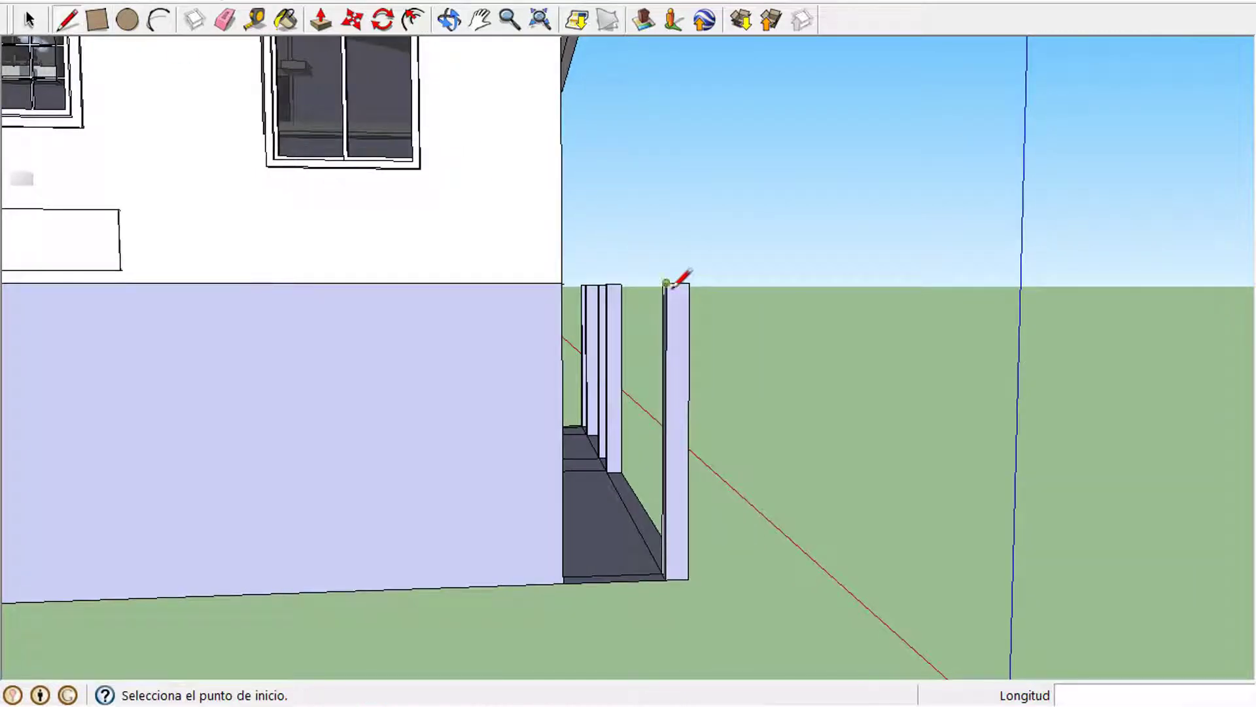
left_click(689, 283)
left_click(510, 20)
left_click_drag(512, 288, 554, 203)
left_click_drag(492, 337, 468, 351)
left_click(481, 20)
left_click(66, 21)
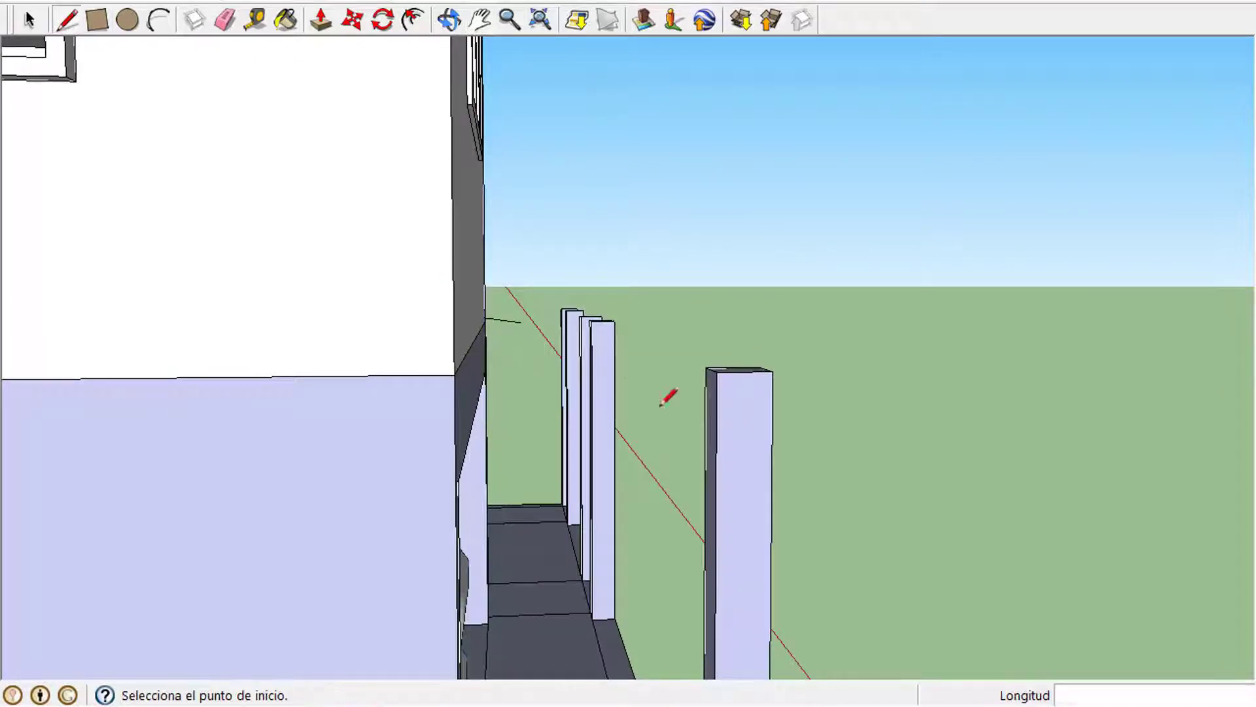
left_click(717, 372)
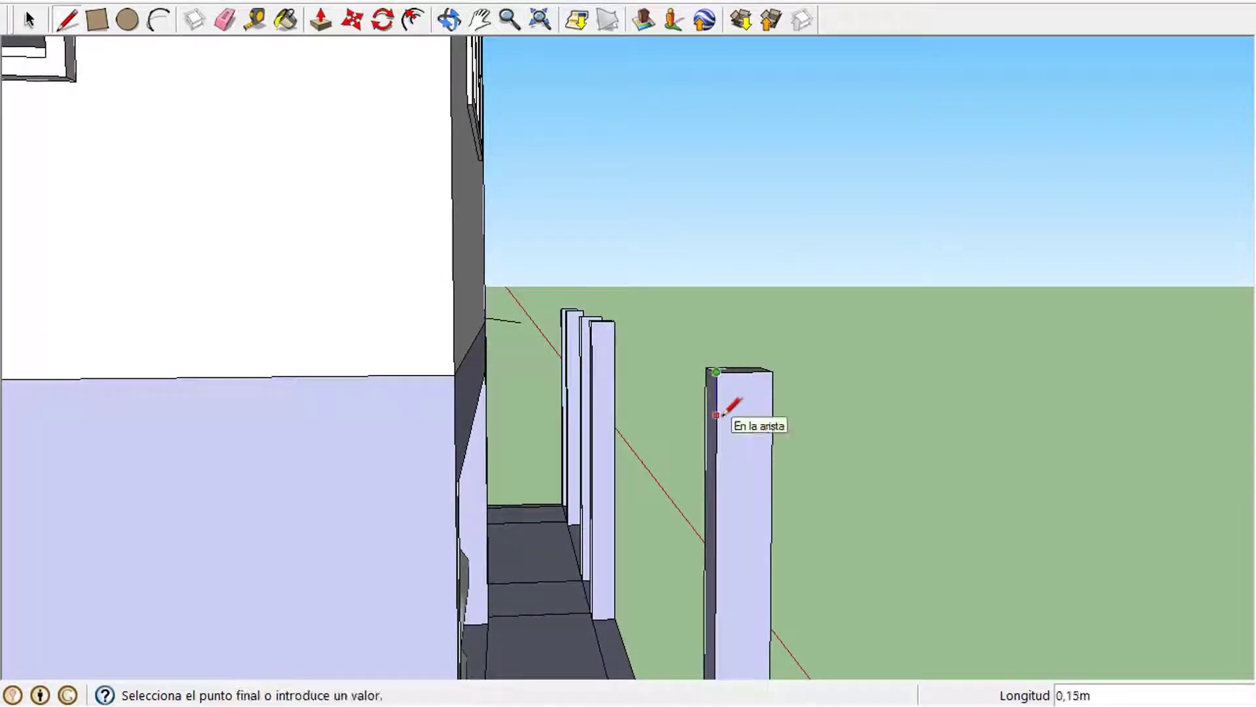
left_click(726, 457)
left_click(770, 456)
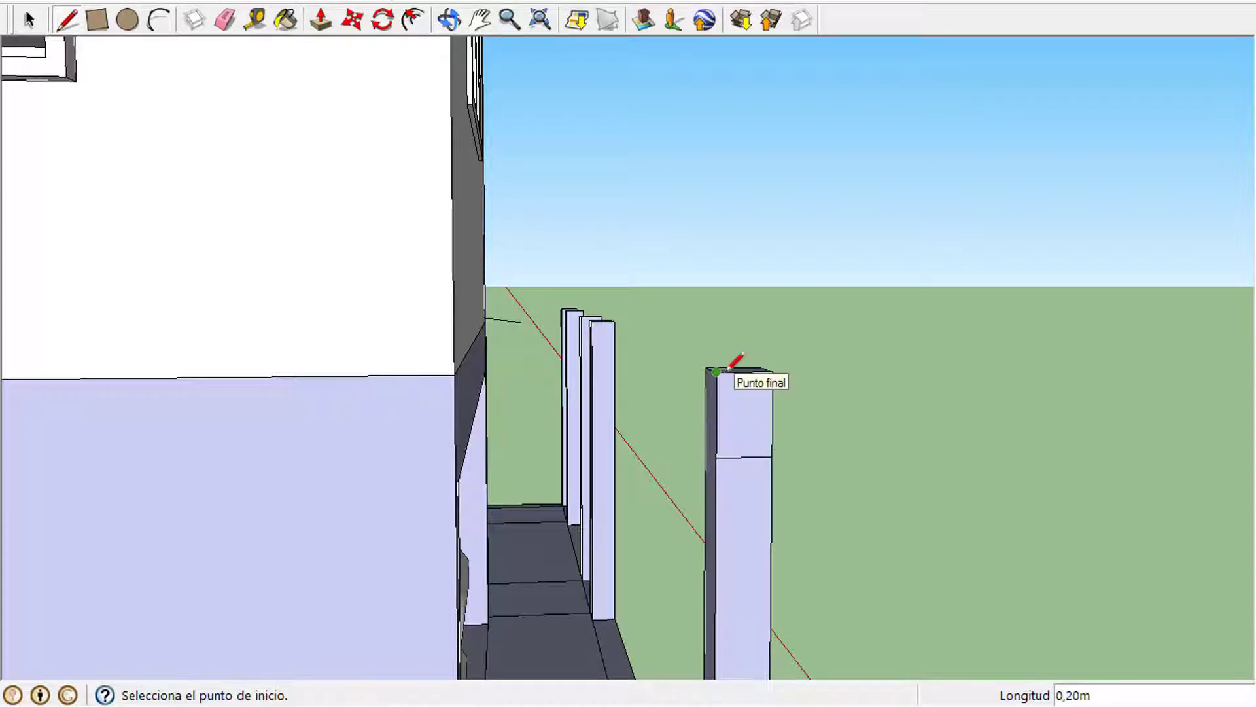
- Draw a horizontal line through the middle of the post's marked upper section, overhanging the post 0.30 m on both sides
left_click(717, 372)
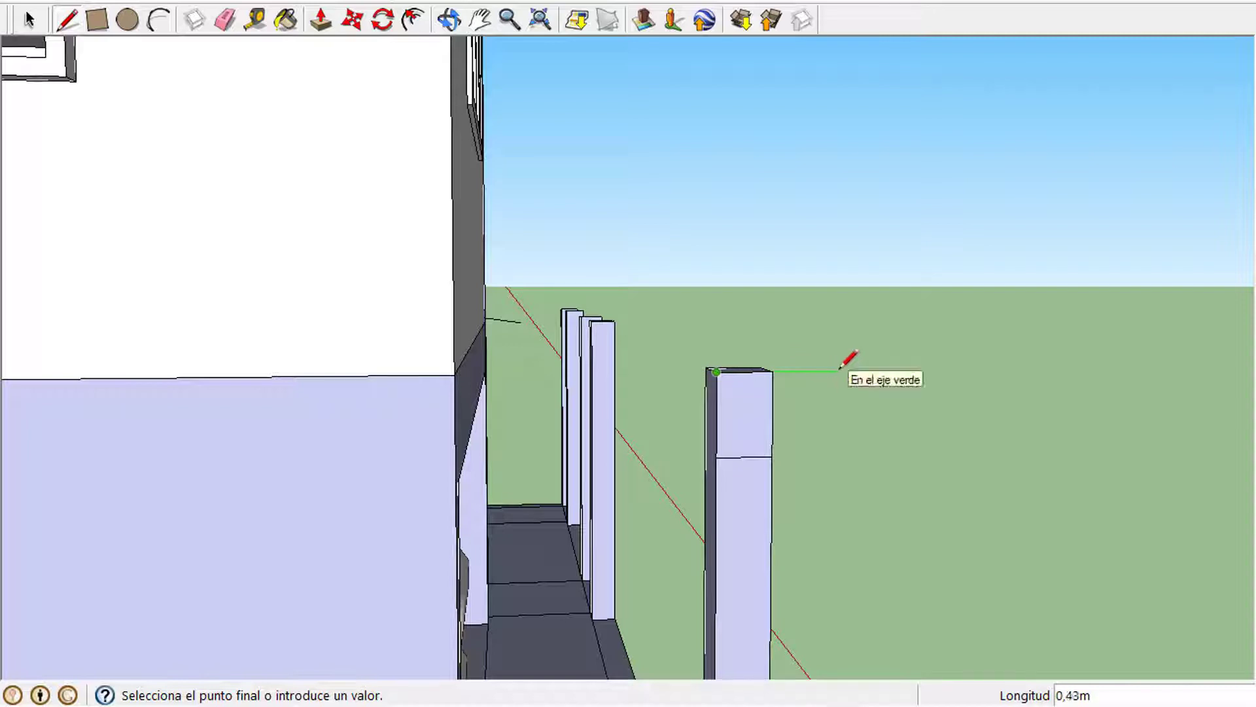
left_click(773, 372)
left_click(773, 372)
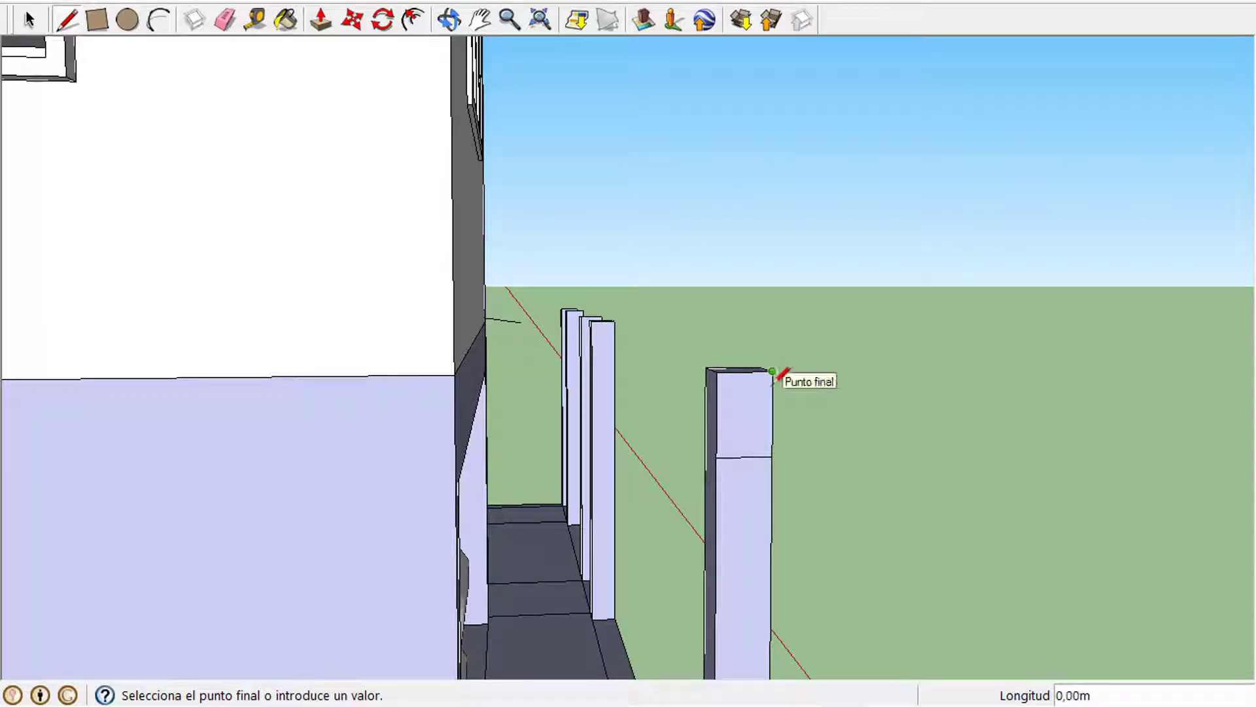
left_click(772, 456)
left_click(773, 371)
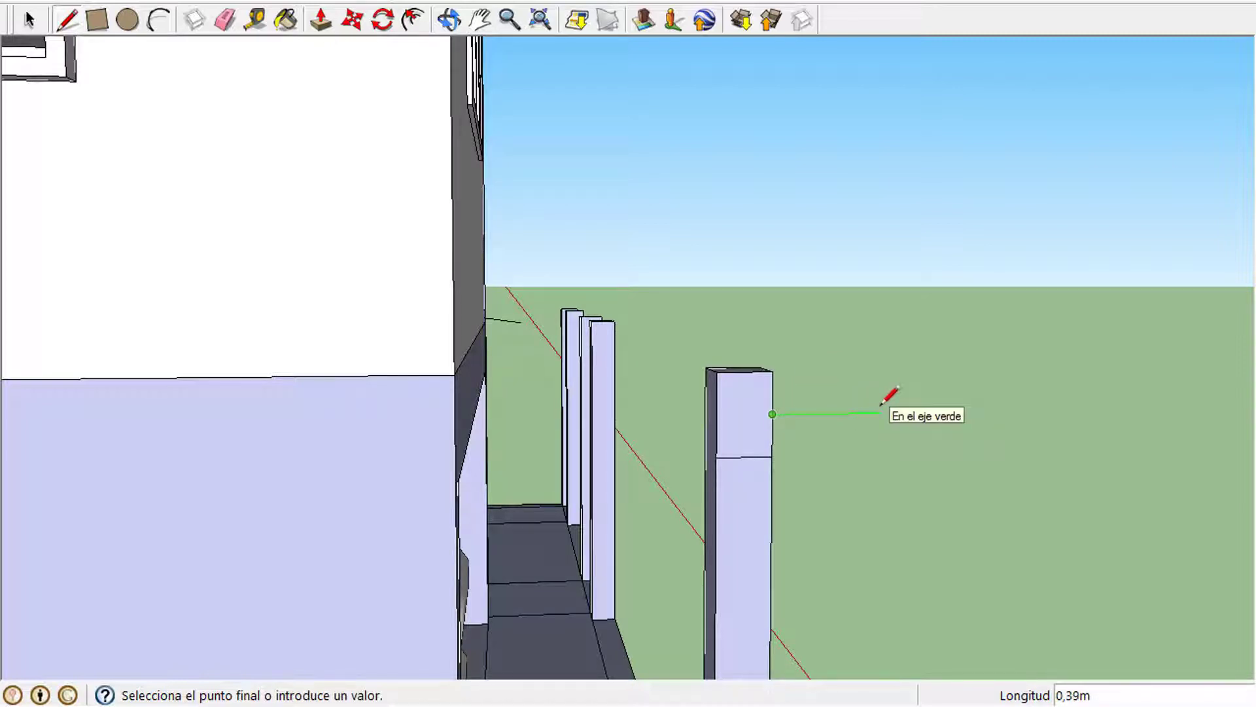
left_click(880, 413)
key("Escape")
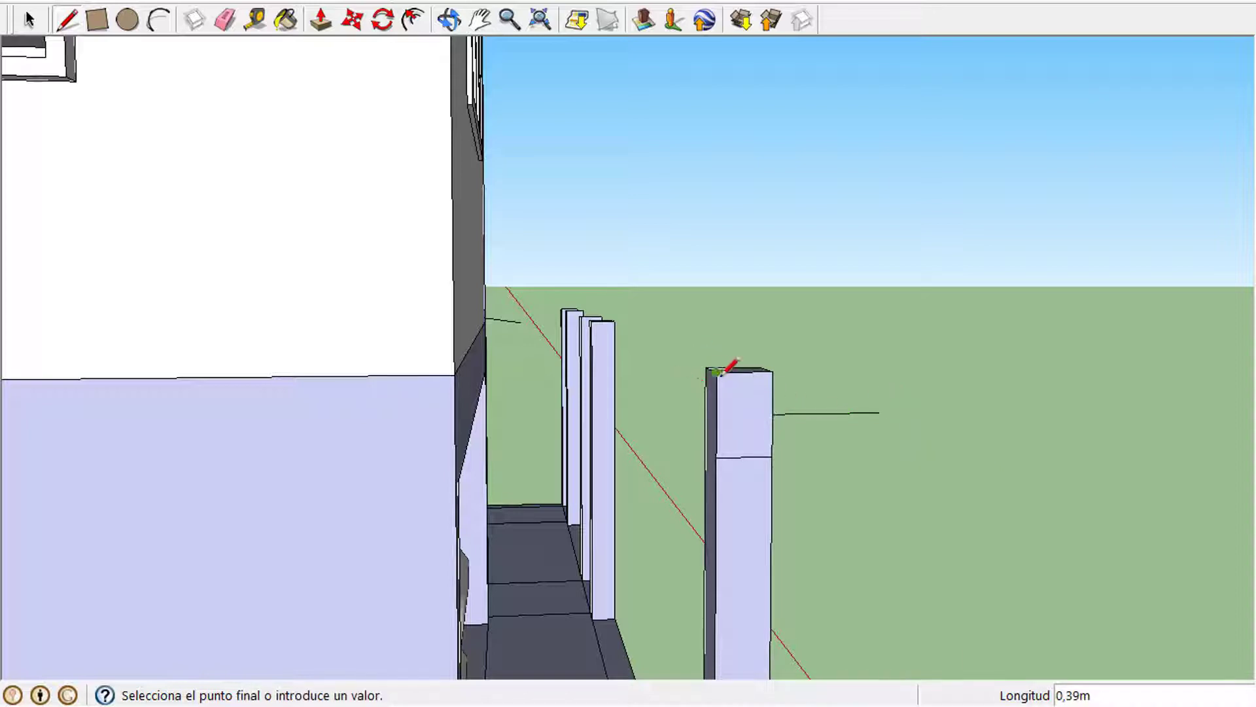
left_click(632, 415)
left_click(775, 413)
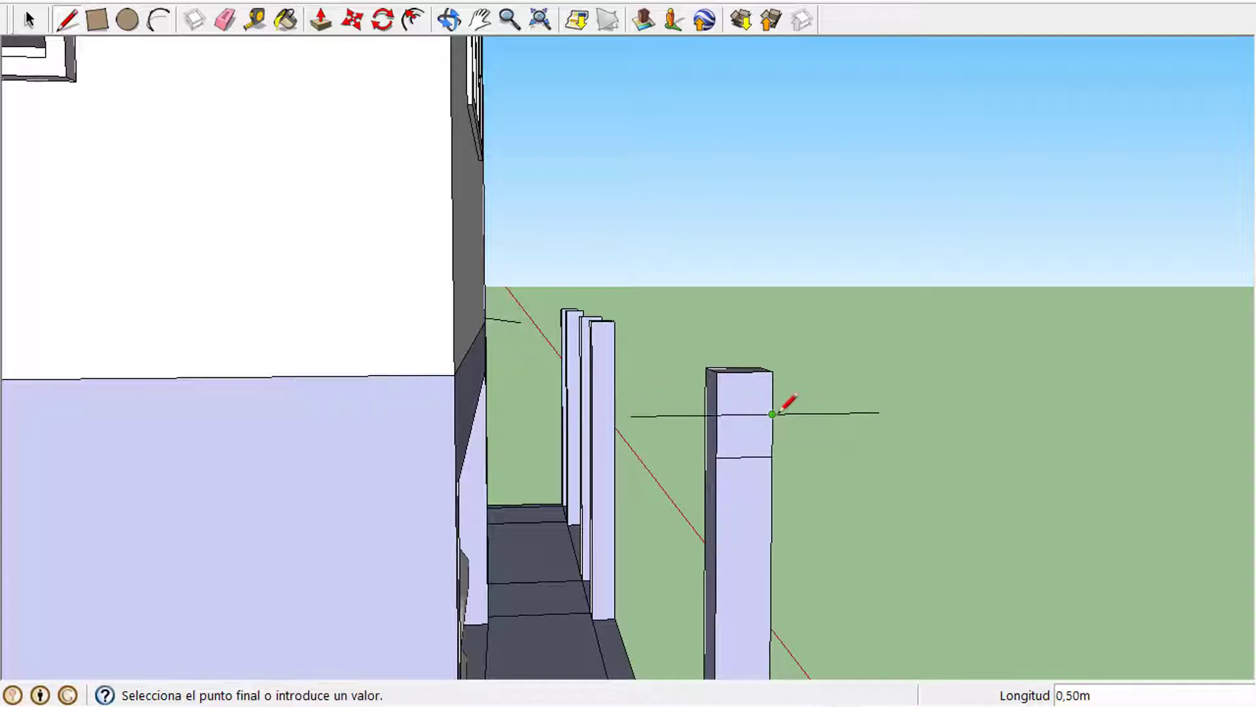
left_click(855, 408)
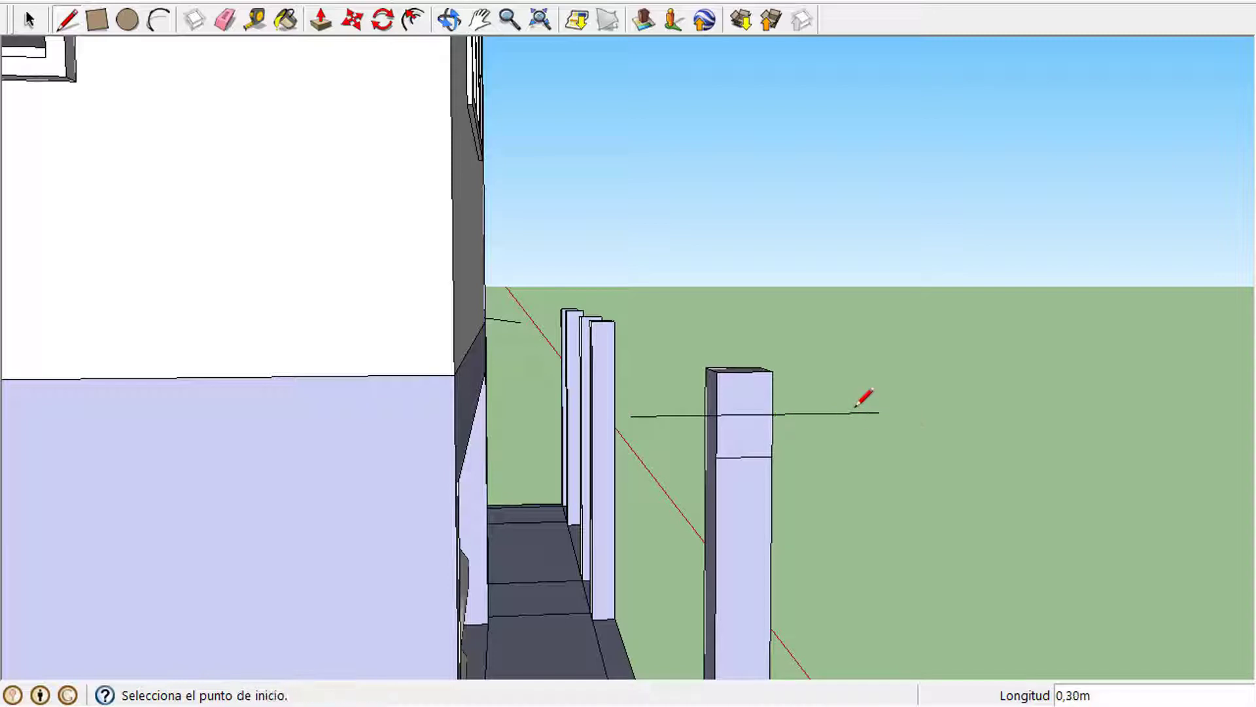
left_click(226, 25)
- Try to draw a vertical roof centre line above the midpoint of the overhanging line, and erase it
left_click(477, 27)
left_click_drag(716, 329, 710, 354)
left_click(68, 23)
left_click(738, 455)
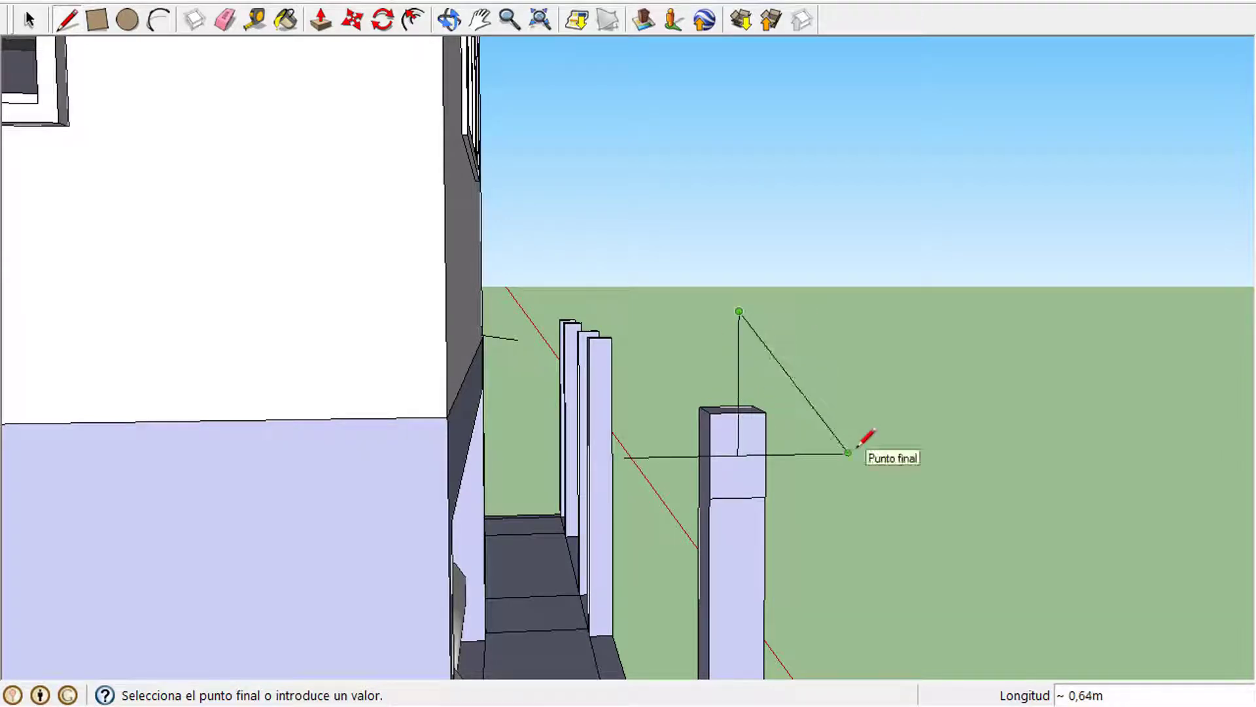
left_click(738, 454)
left_click(738, 454)
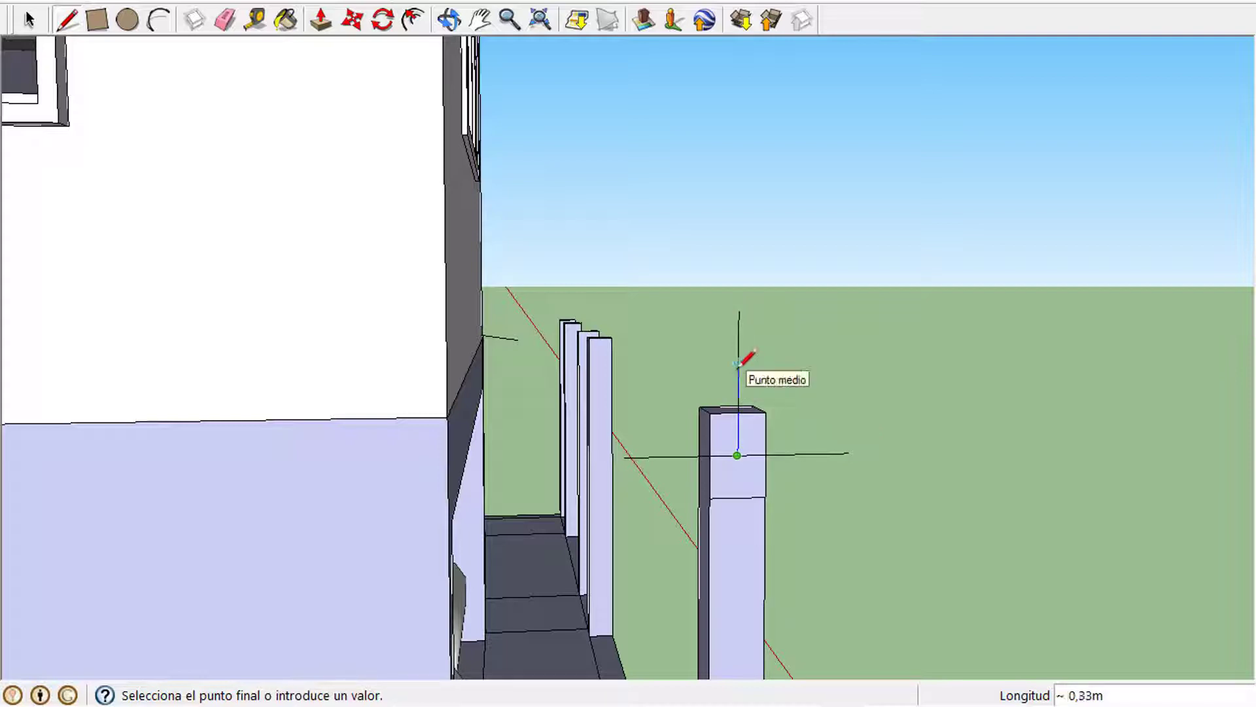
key("e")
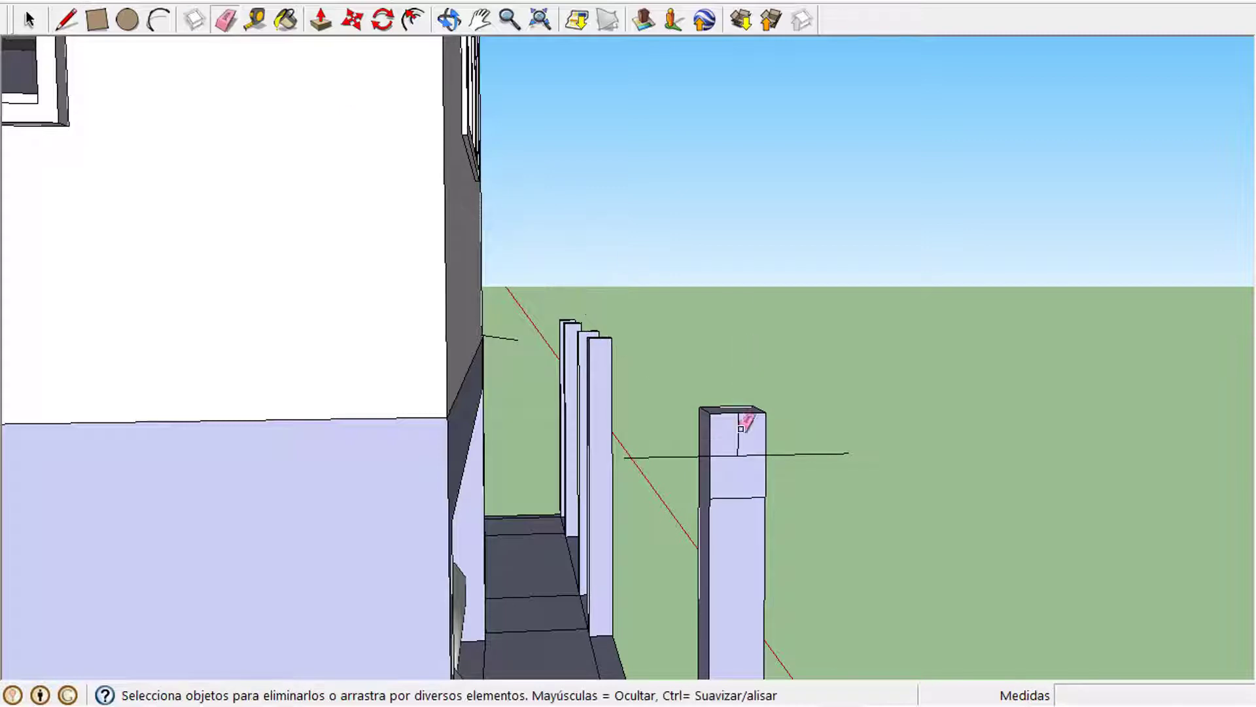
- Draw a lower vertical centre line from the overhanging line's midpoint and join its top to both overhang ends as a gable
key("l")
left_click(737, 454)
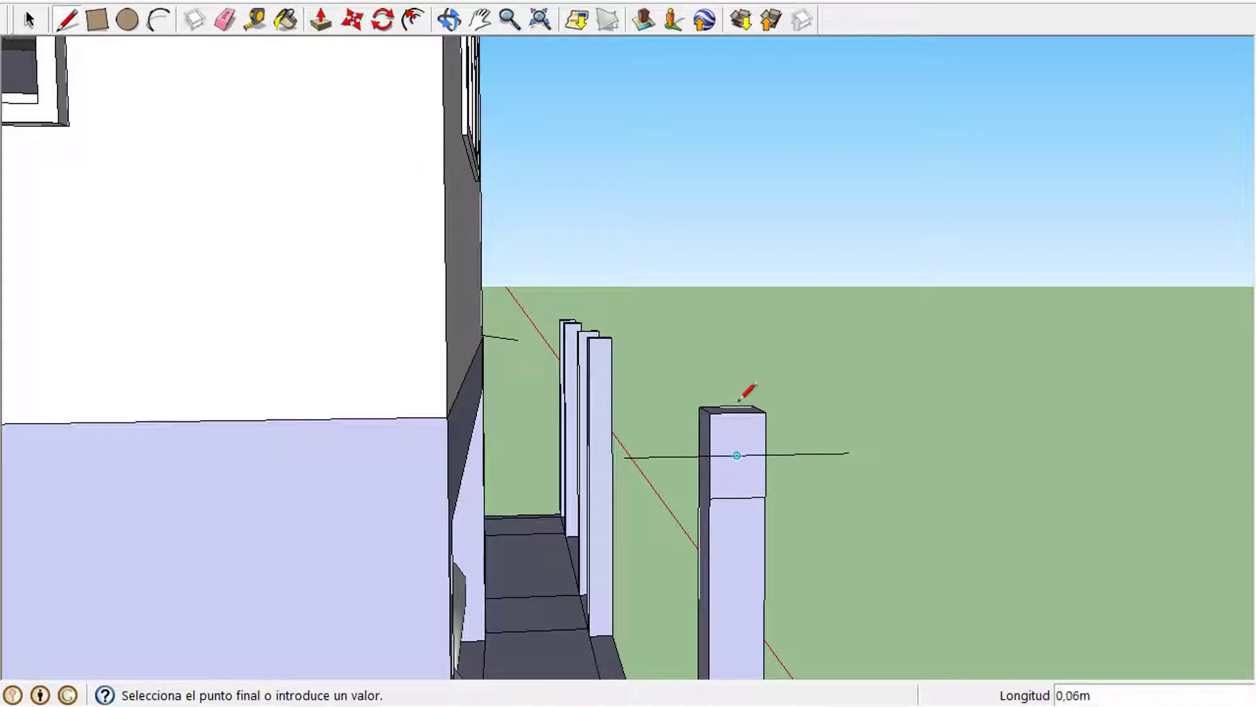
left_click(738, 371)
left_click(847, 452)
left_click(738, 370)
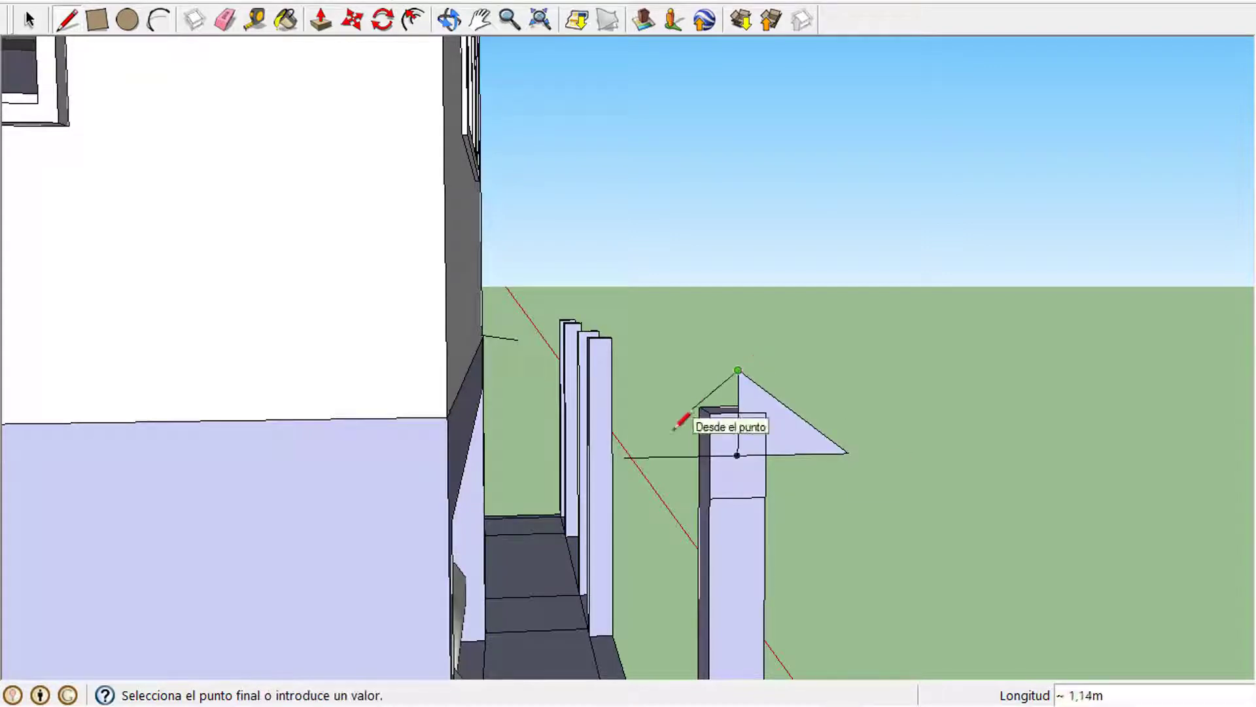
left_click(626, 456)
- Give the gable a roof thickness by drawing 0.10 m vertical edges at its ends and parallel slopes meeting above its peak
left_click(848, 452)
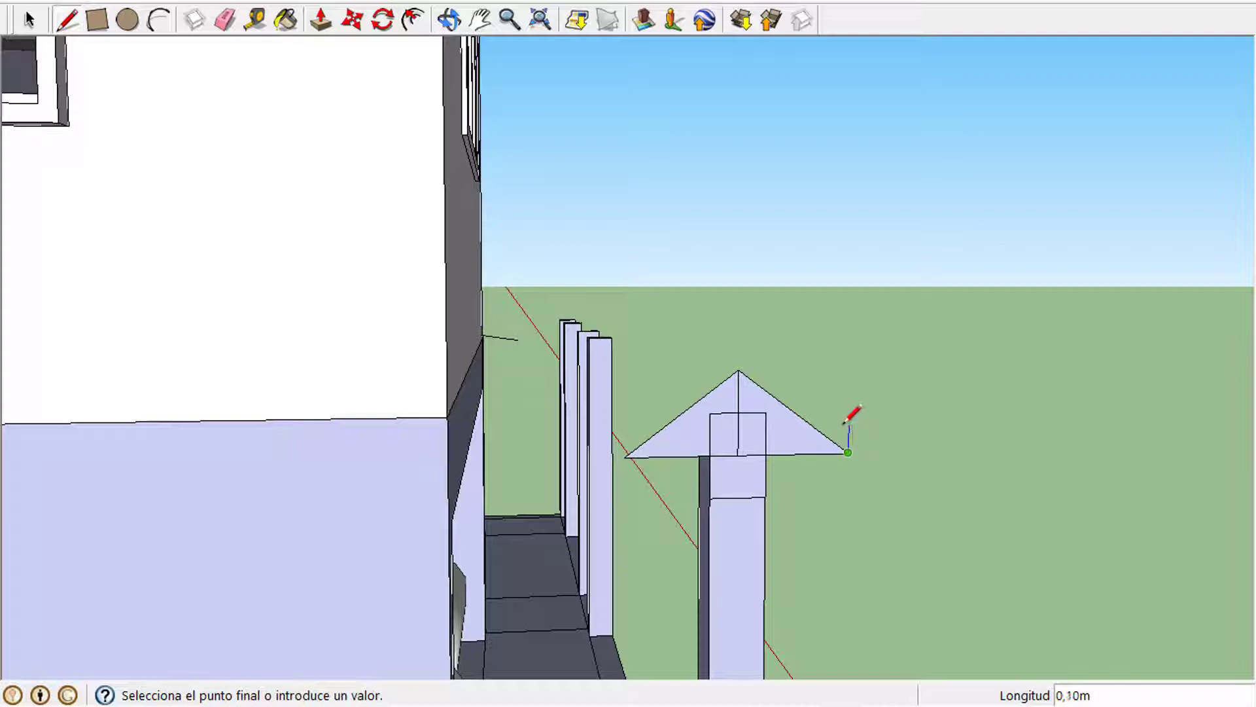
left_click(738, 369)
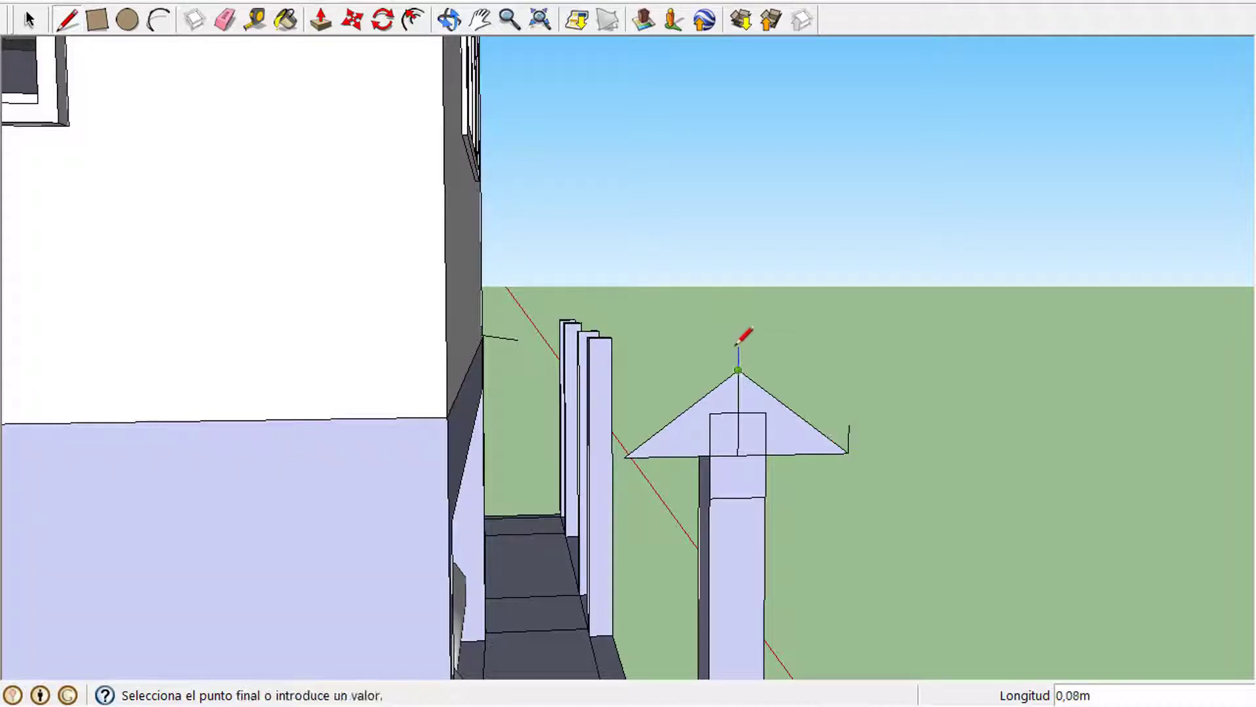
left_click(849, 425)
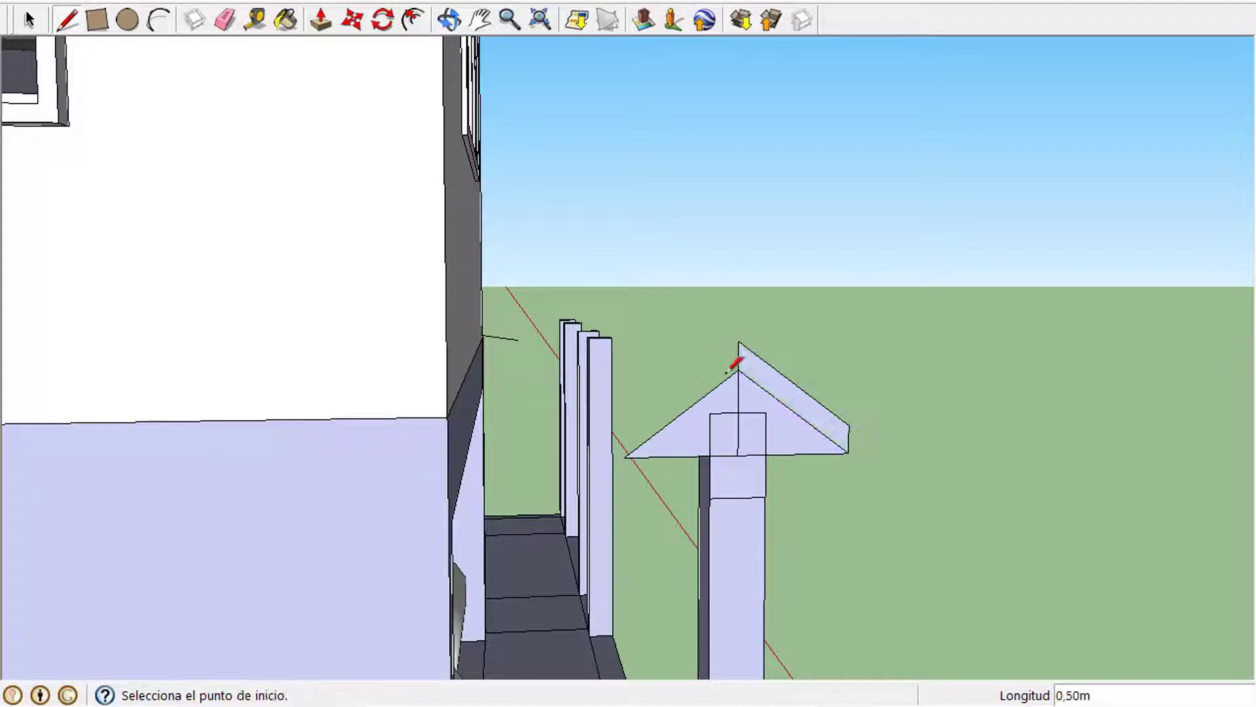
left_click(624, 456)
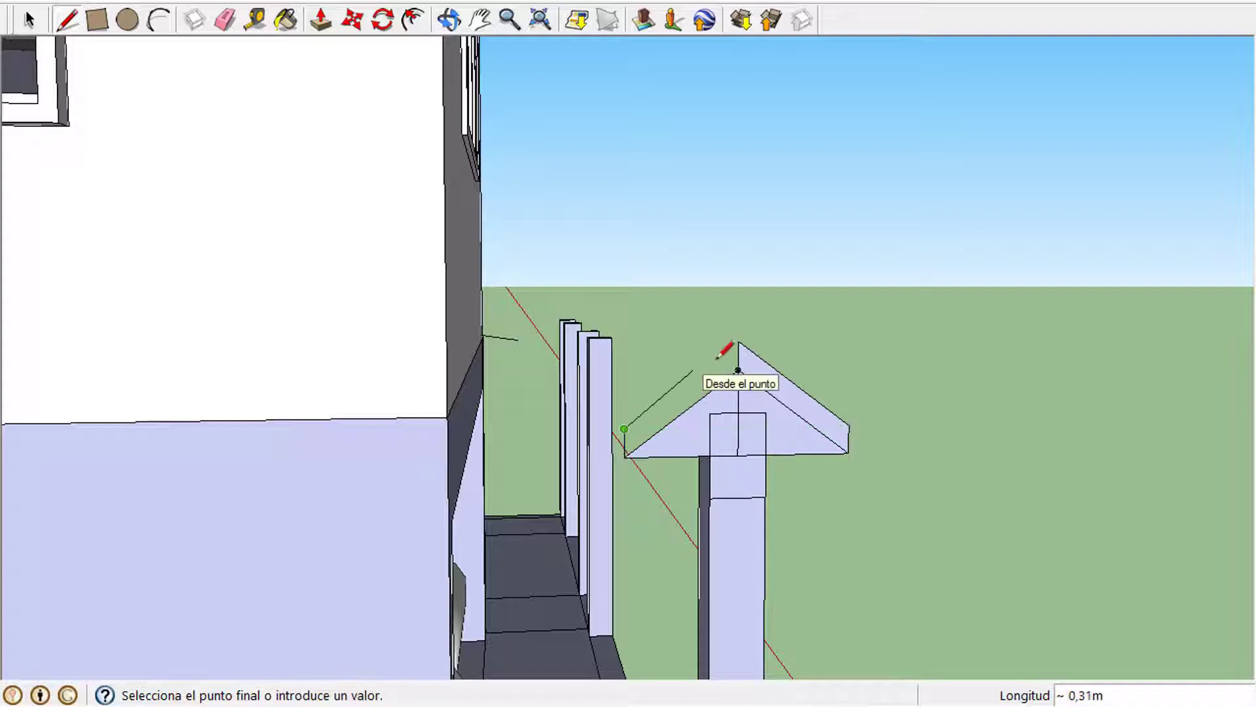
left_click(739, 342)
- Extend the post's side edges up to the roof slopes and erase the leftover construction lines inside the gable
left_click(766, 415)
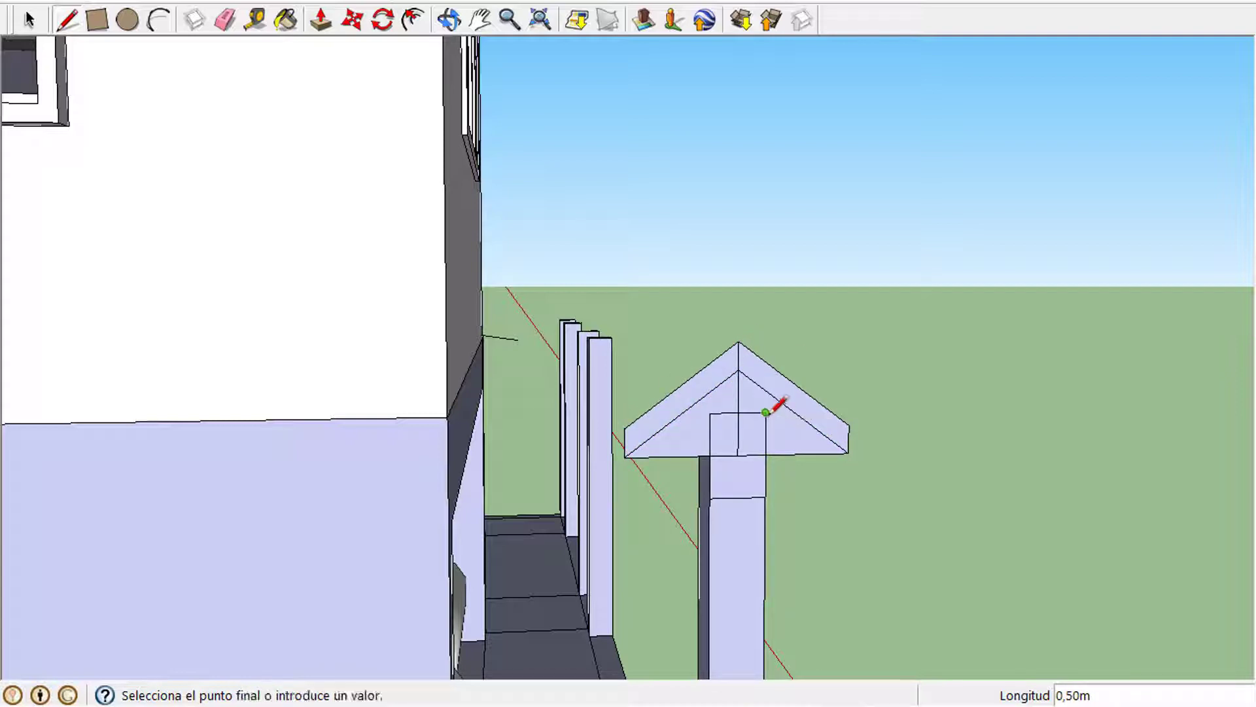
left_click(761, 395)
left_click(710, 414)
left_click(710, 392)
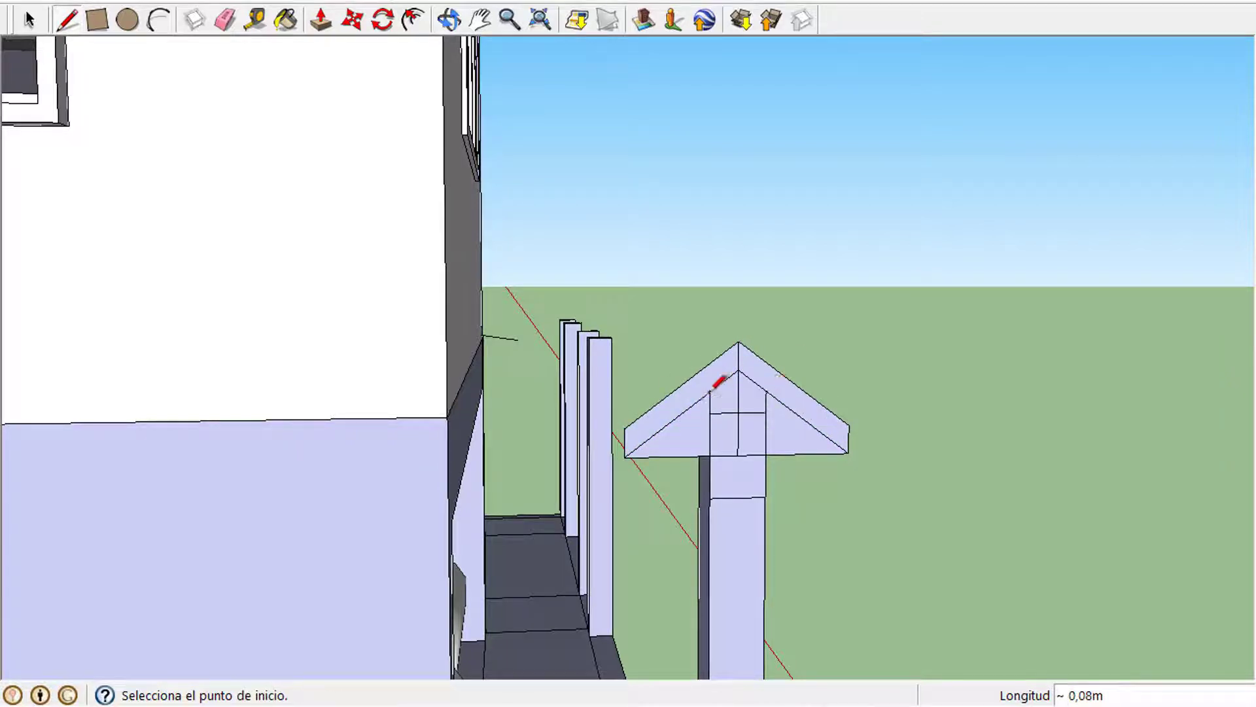
left_click(224, 21)
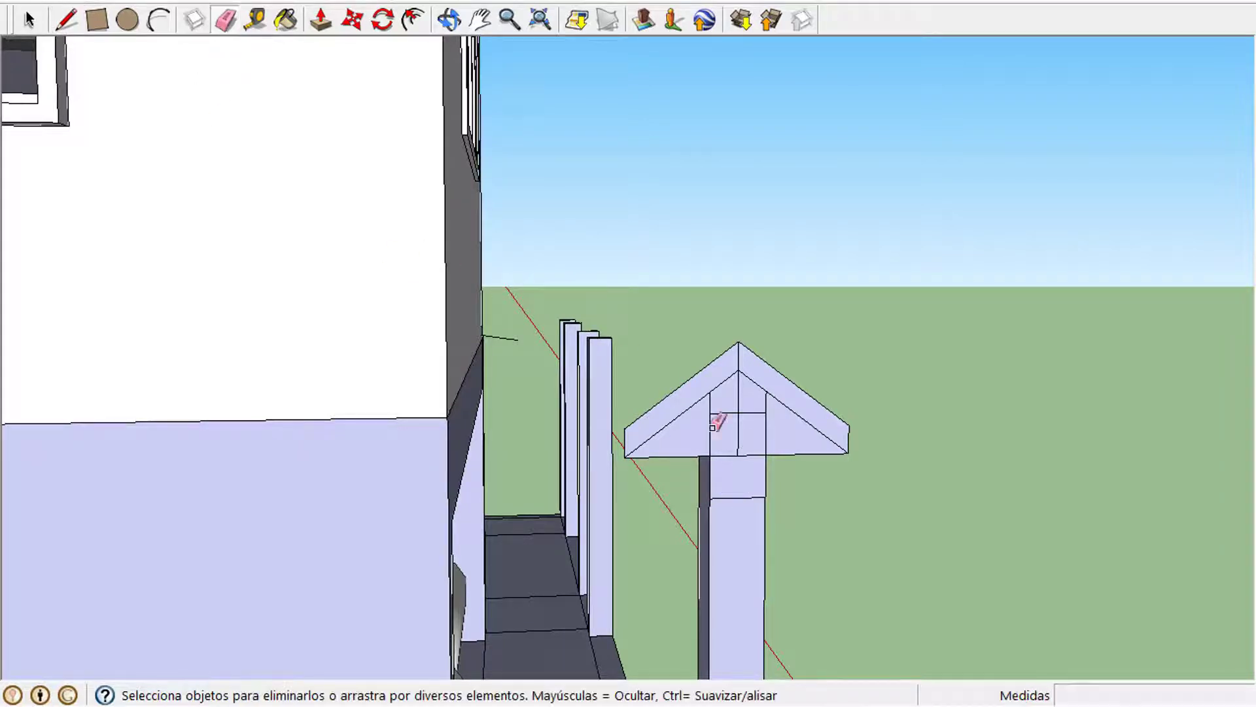
left_click(795, 451)
left_click(674, 453)
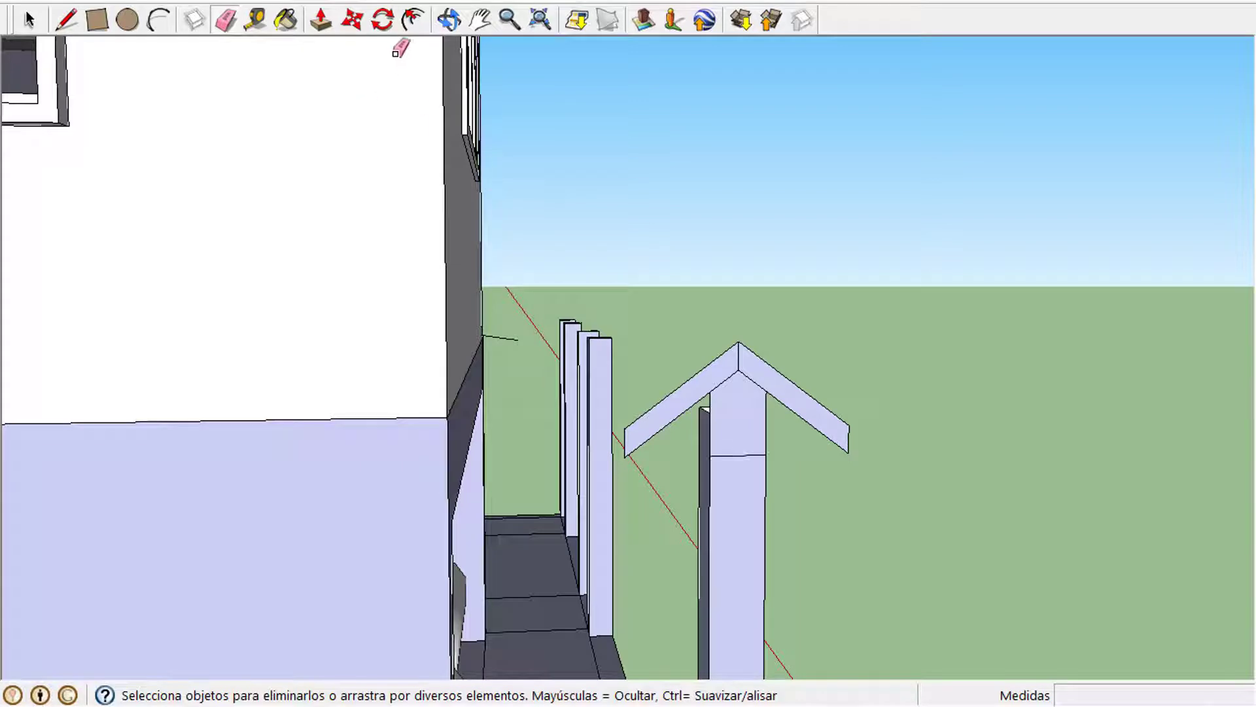
- Extrude the post's gabled head face 0.20 m across the top of the post
left_click(449, 20)
mouse_move(662, 227)
left_mouse_down()
mouse_move(668, 369)
mouse_move(600, 348)
mouse_move(422, 402)
mouse_move(244, 334)
mouse_move(177, 322)
mouse_move(235, 314)
mouse_move(172, 328)
left_mouse_up()
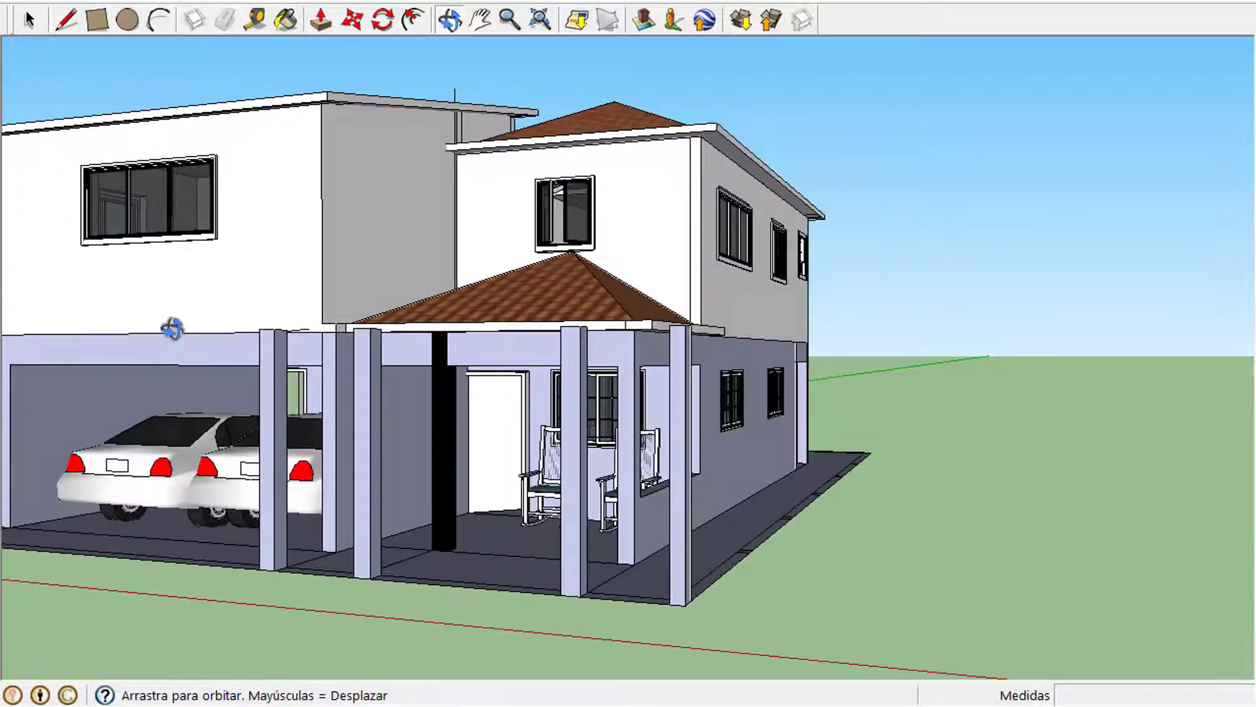
left_click(480, 29)
left_click_drag(321, 305, 684, 347)
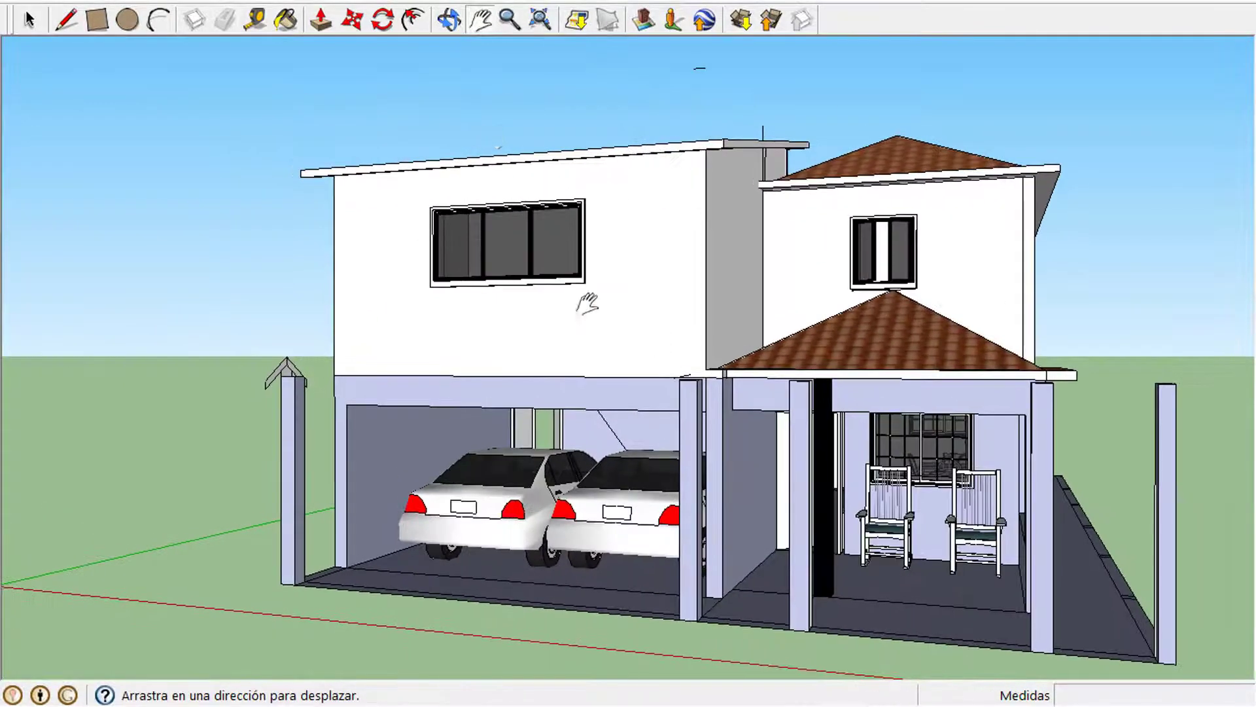
left_click(511, 23)
left_click_drag(500, 307, 486, 147)
left_click_drag(434, 299, 454, 266)
left_click(479, 27)
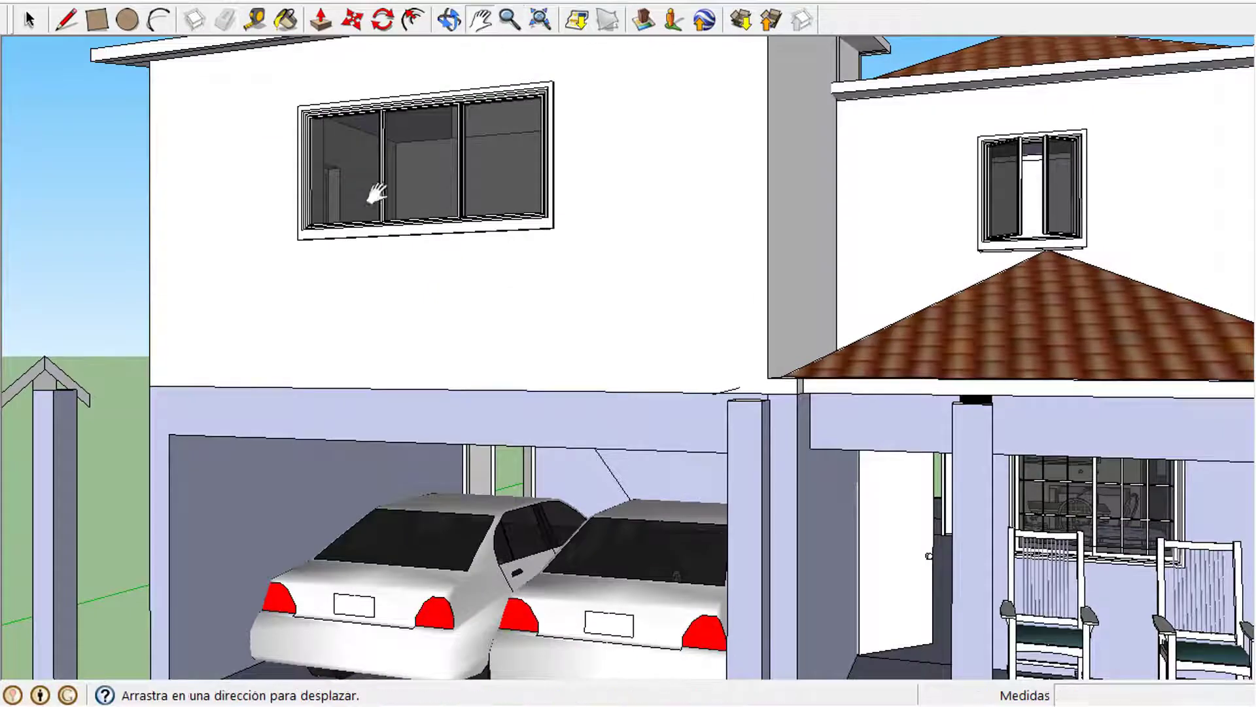
left_click_drag(337, 253, 549, 269)
left_click(320, 23)
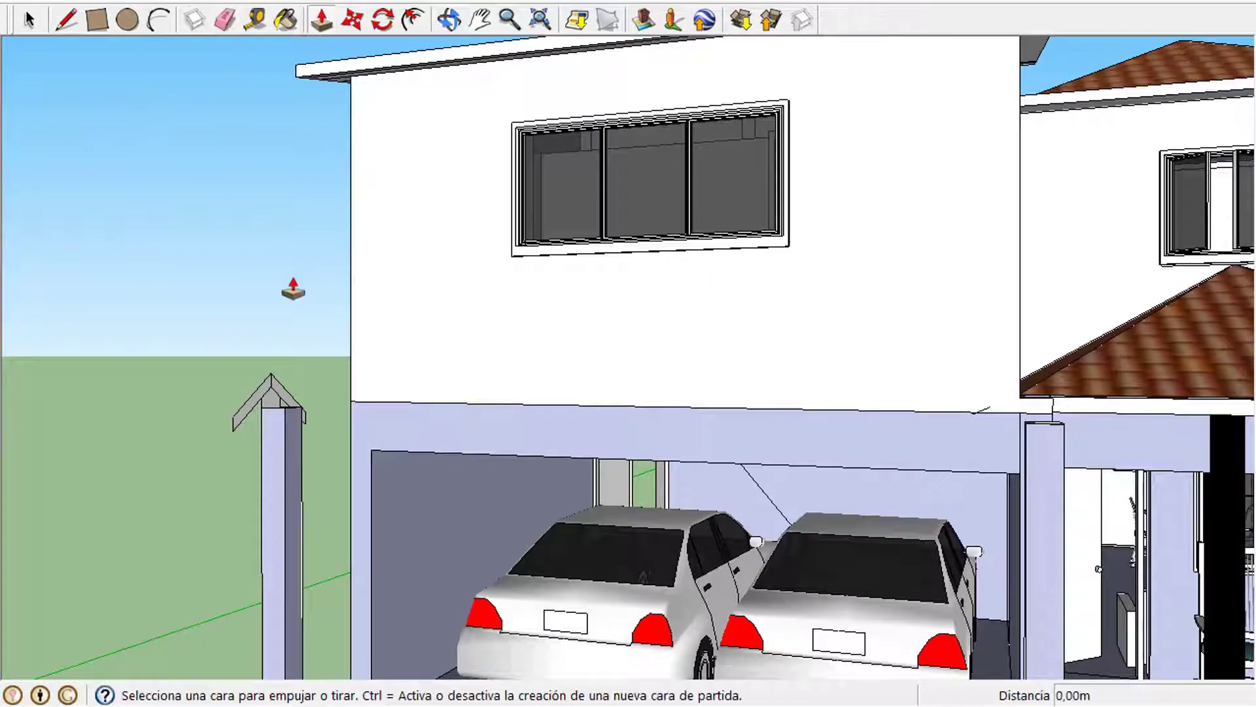
left_click(274, 409)
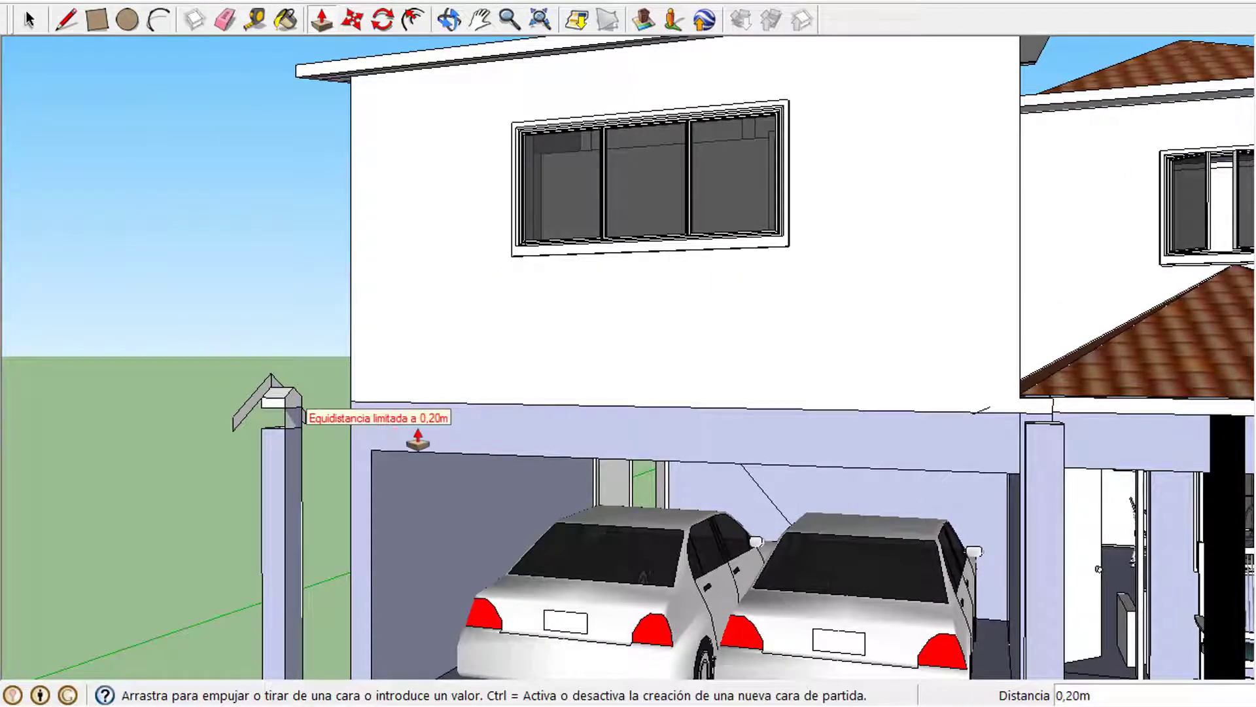
left_click(418, 440)
- Close the open lower part of the post head's front face with a line and erase the leftover line crossing it
left_click(225, 20)
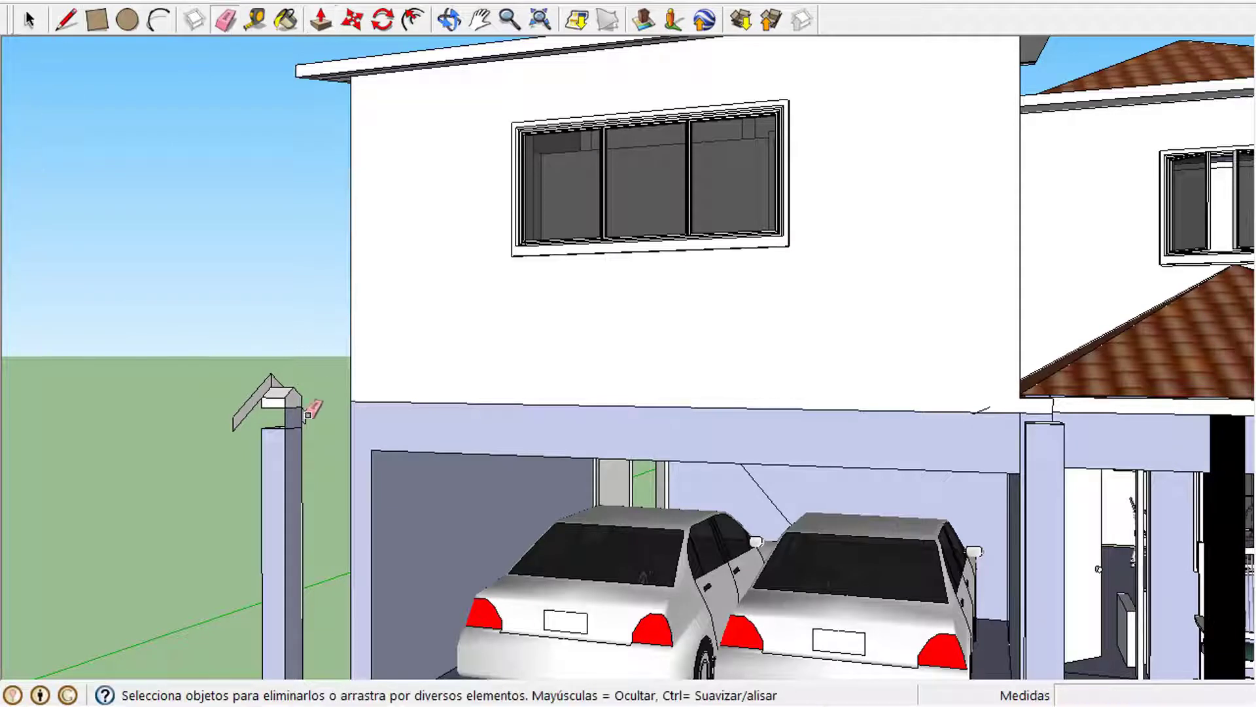
left_click(57, 15)
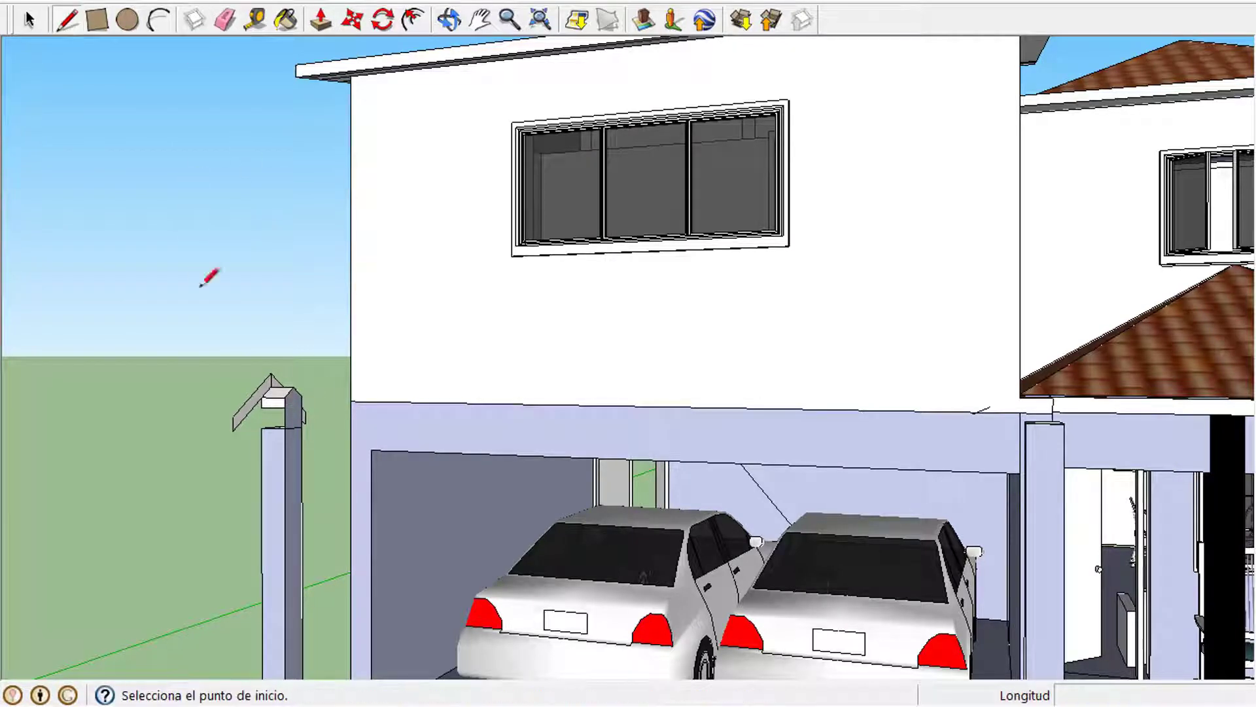
left_click(262, 428)
left_click(285, 426)
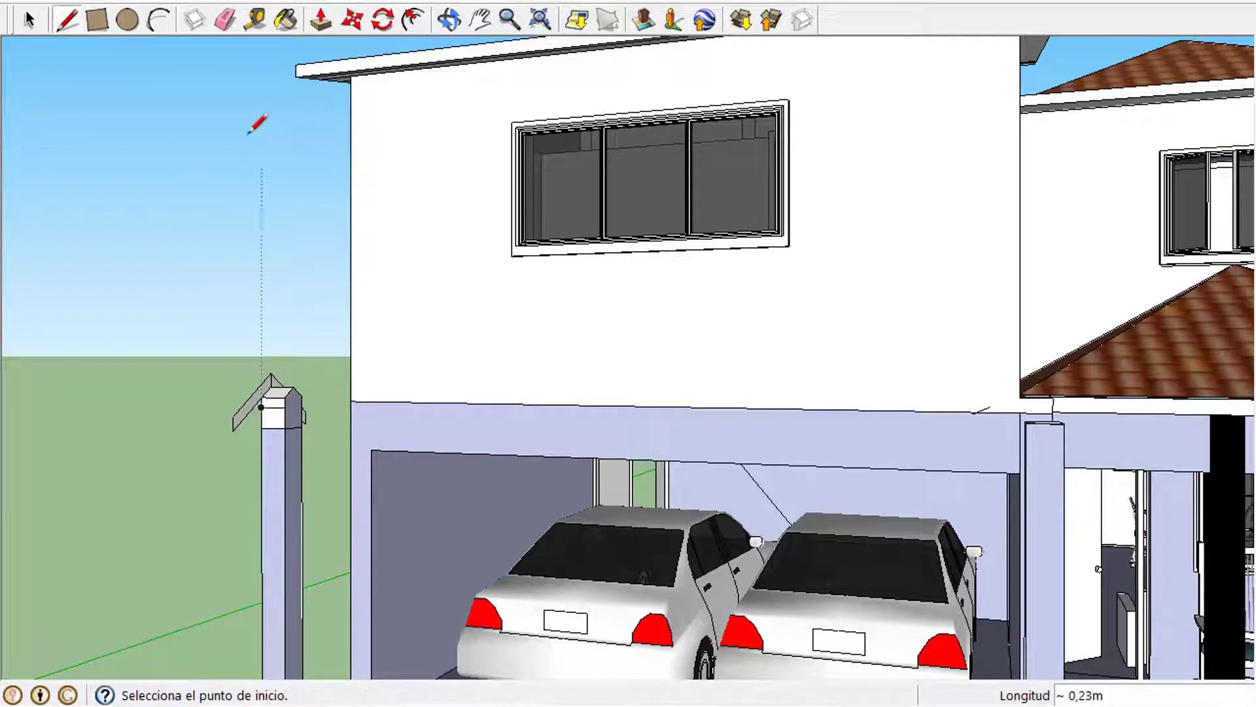
key("e")
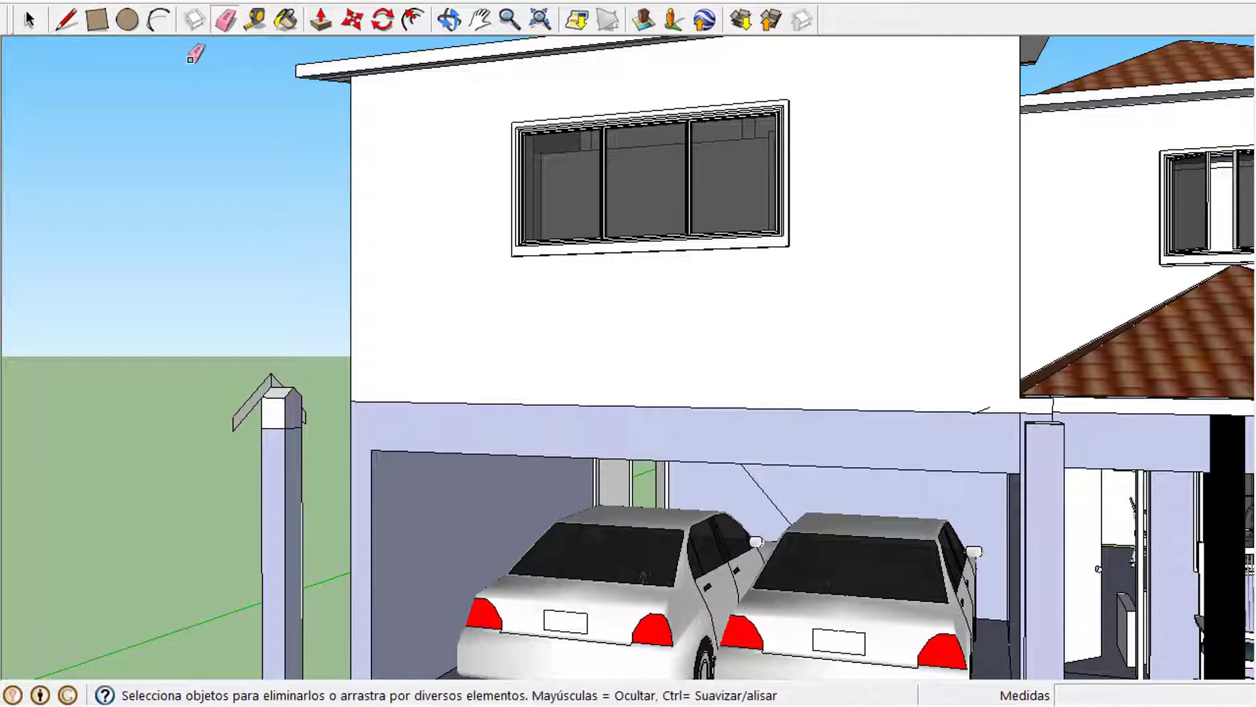
- Extrude the post head 2.20 m along the front of the garage as a beam towards the next post
left_click(320, 19)
left_click(283, 418)
left_click(575, 452)
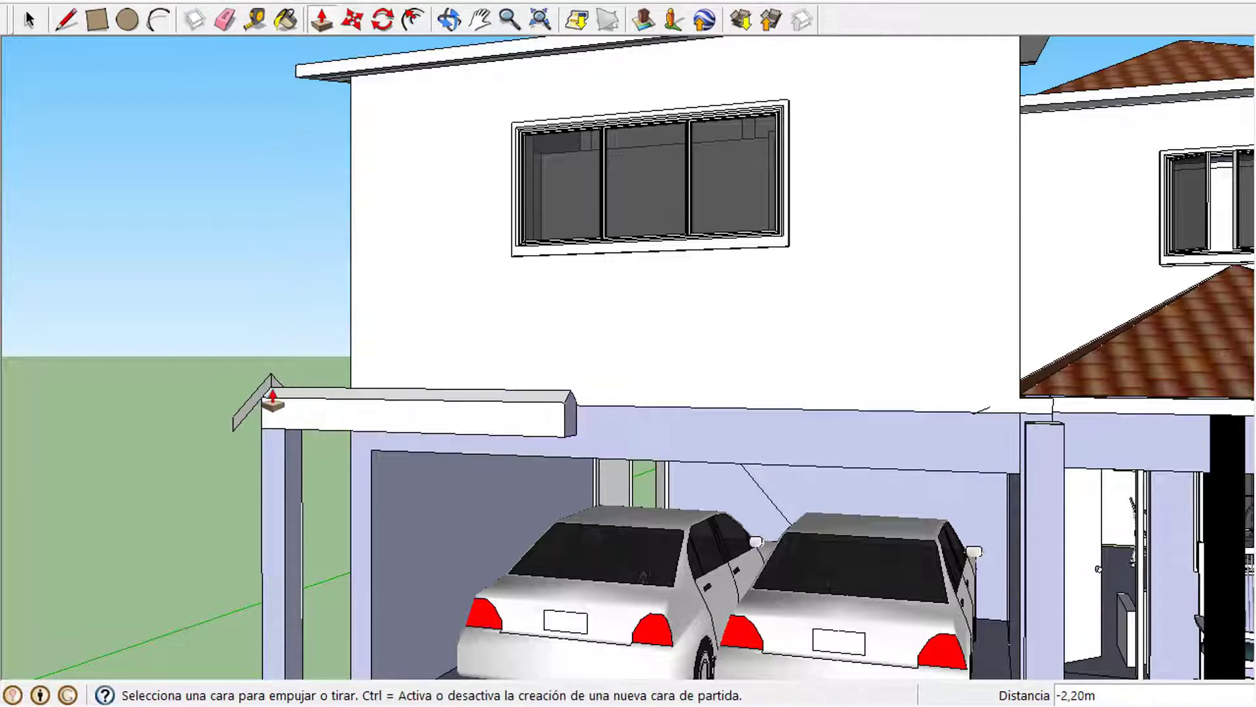
- Try to extrude a roof slope's profile face 0.24 m away from the beam, and undo the extrusion
left_click(262, 396)
left_click(232, 440)
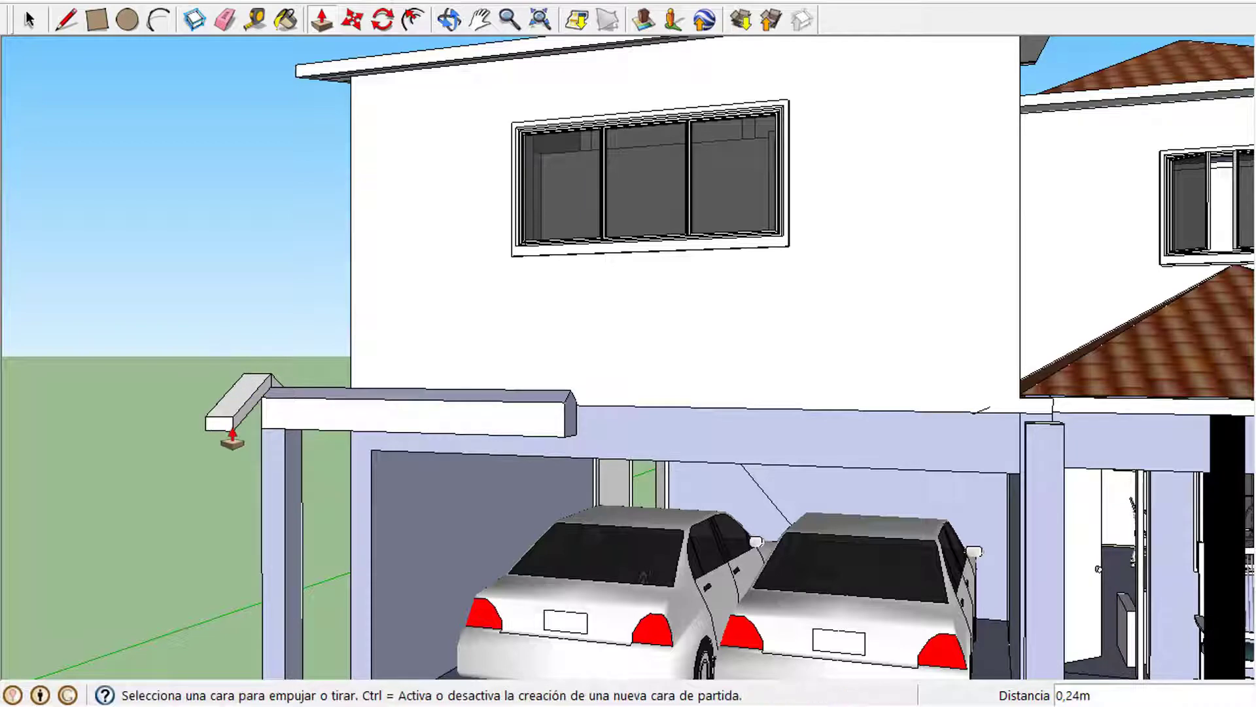
key("ctrl+z")
- Extrude the profile faces of both roof slopes about 1.67 m along the beam over the garage front
left_click(276, 395)
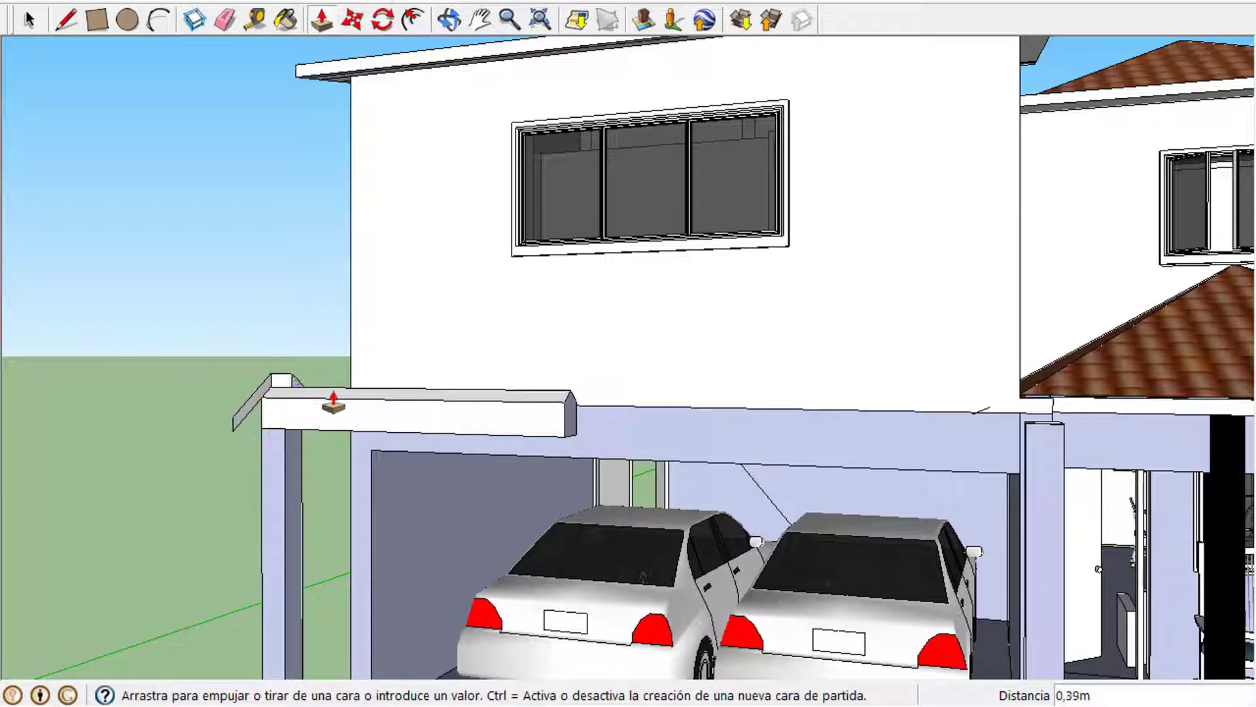
left_click(323, 406)
left_click(264, 396)
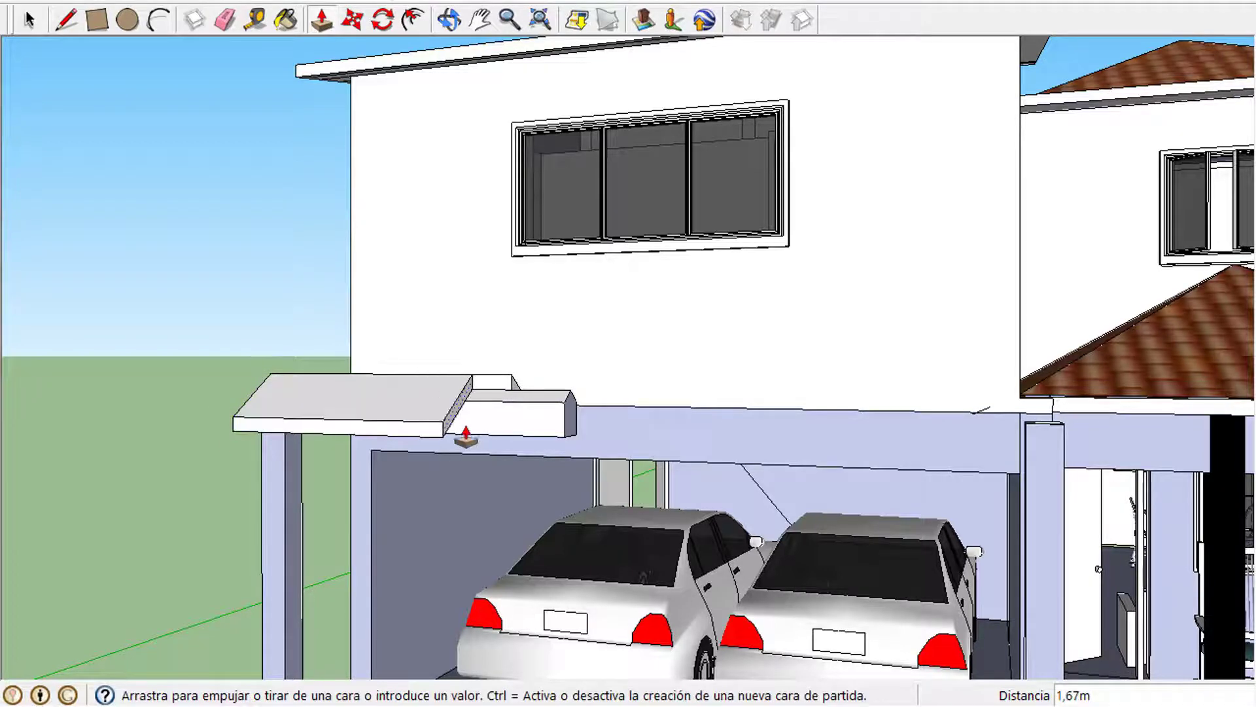
left_click(466, 434)
- Draw two lines, about 0.20 m and 0.23 m long, to close the post head's end face beneath the gabled roof
middle_click_drag(403, 217, 937, 296)
left_click(491, 26)
left_click_drag(706, 234, 432, 244)
left_click(454, 25)
left_click_drag(691, 425, 687, 398)
key("l")
left_click(852, 415)
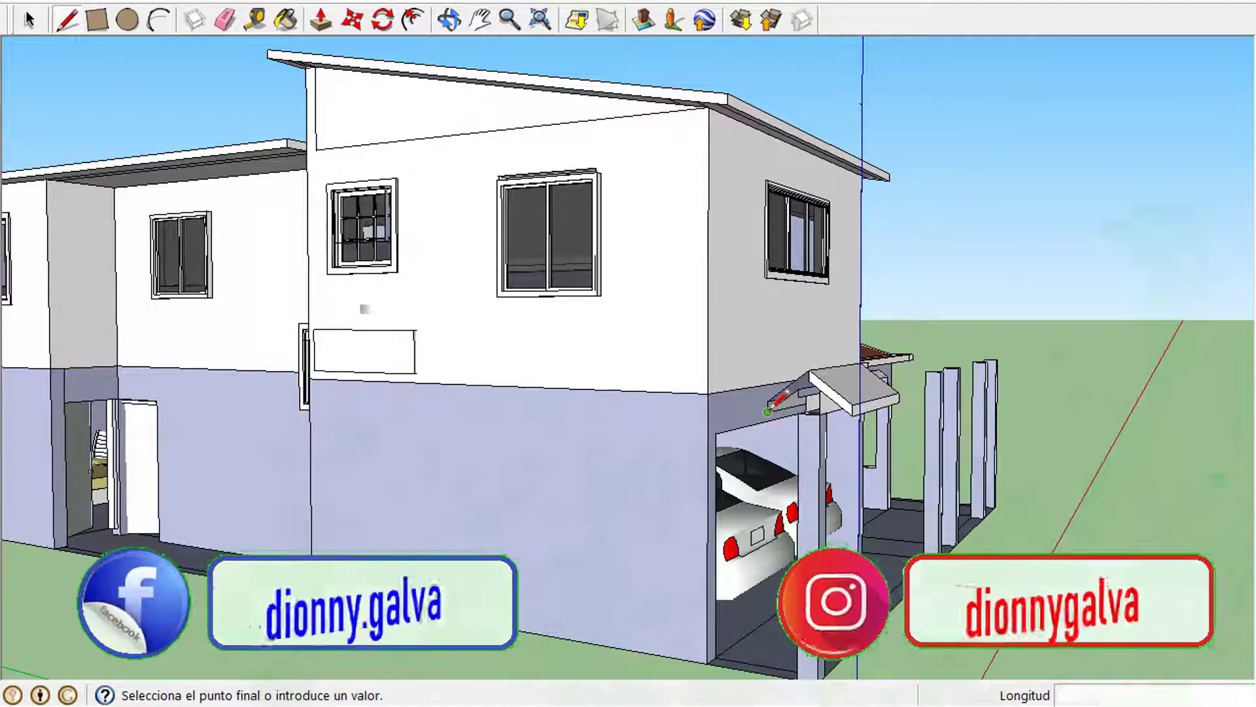
left_click(811, 381)
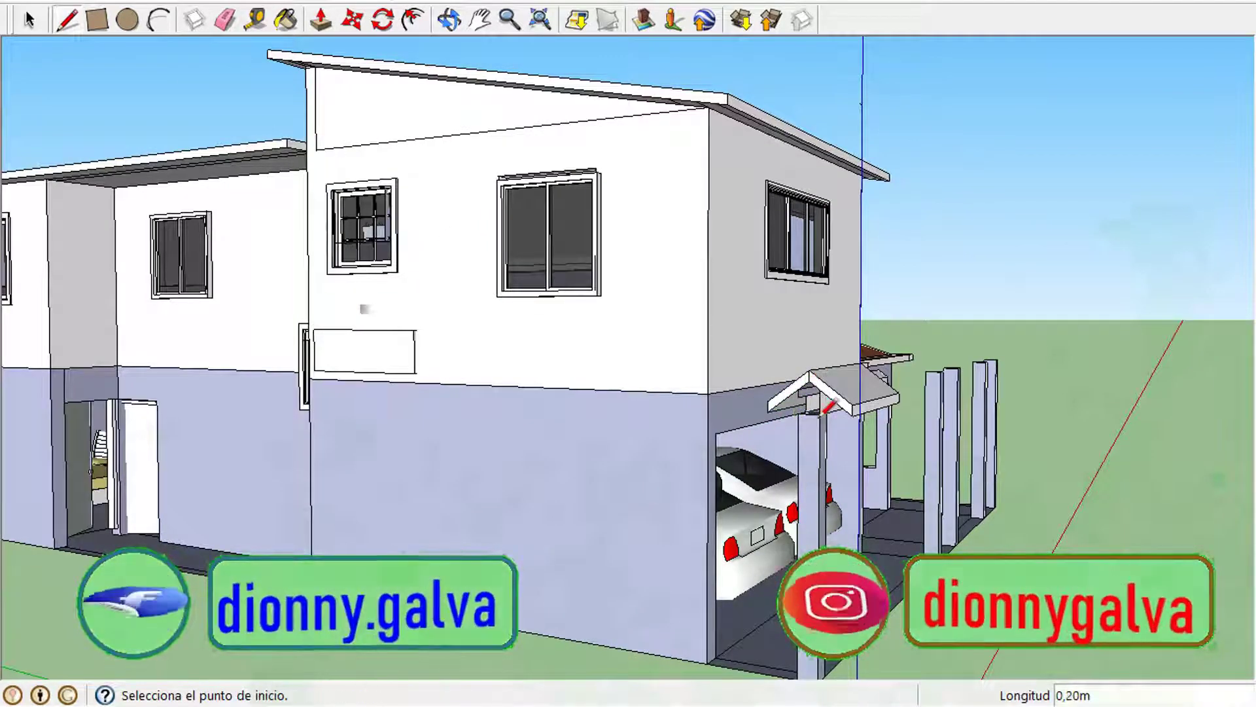
left_click(800, 412)
left_click(809, 399)
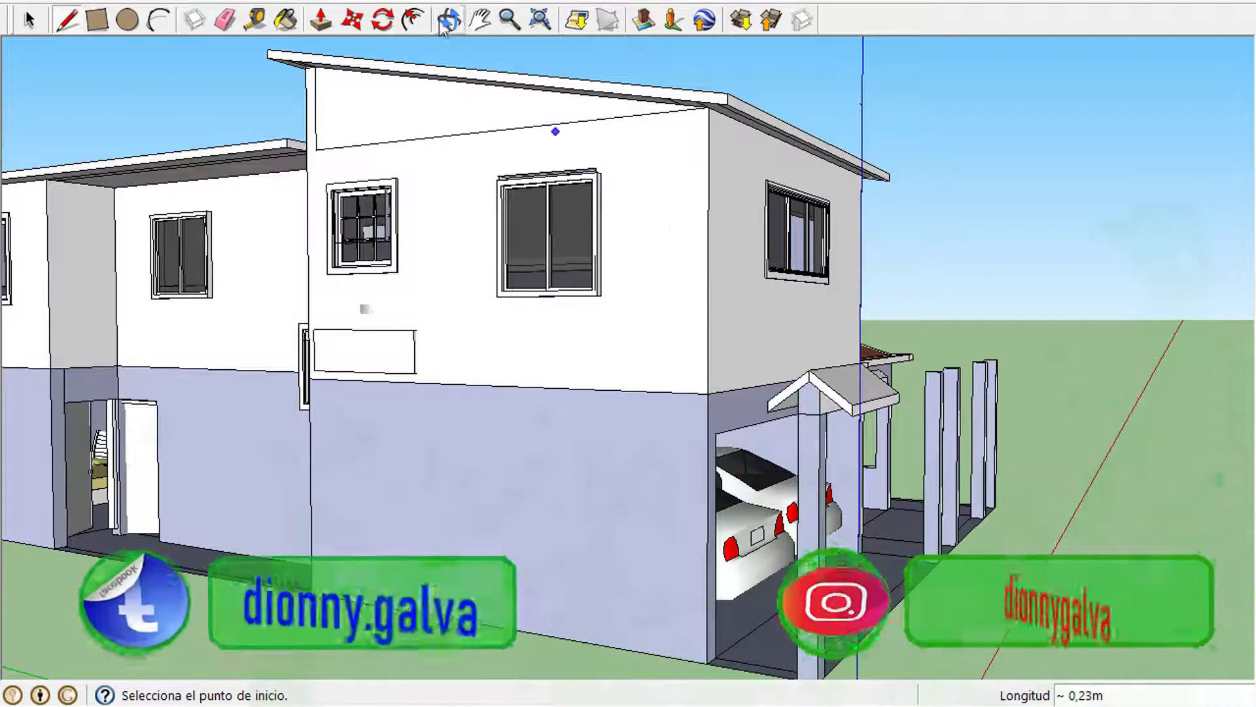
- Extend the beam and both roof slopes along the whole house front to the far corner post, extruding the last slope 8.32 m
key("o")
left_click_drag(815, 392, 413, 39)
left_click(509, 21)
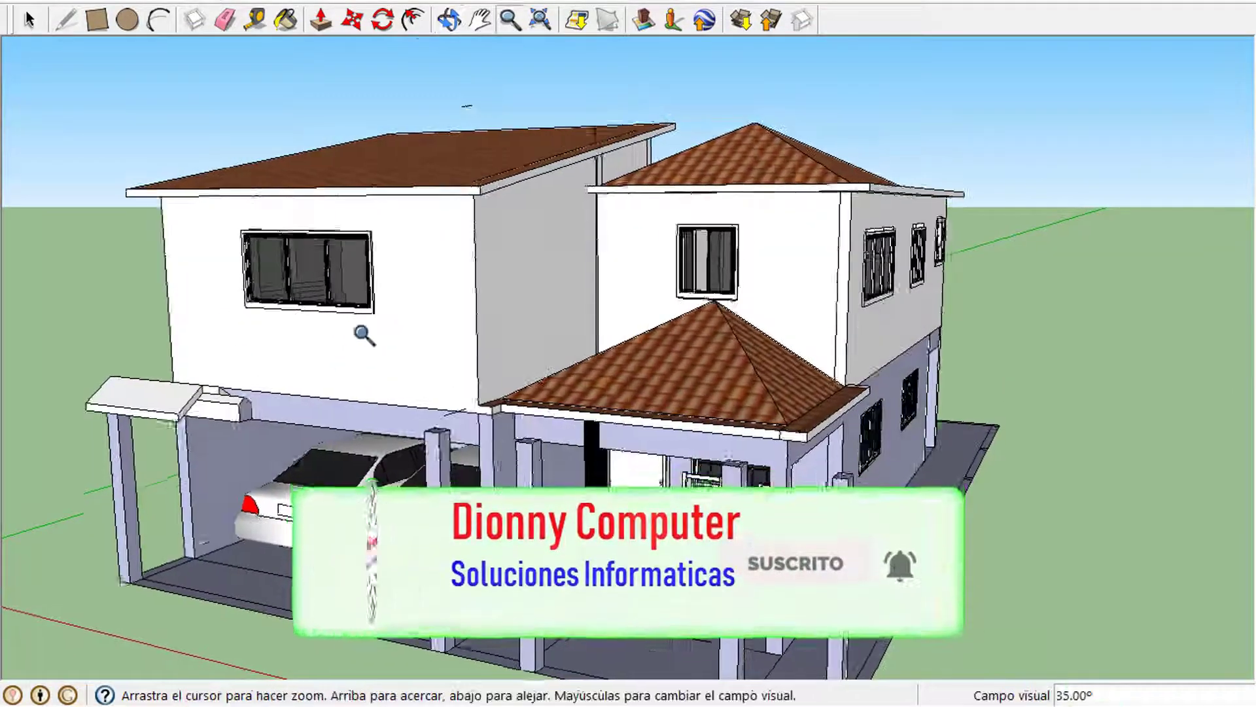
left_click_drag(362, 334, 183, 168)
left_click(320, 20)
left_click_drag(139, 450, 498, 488)
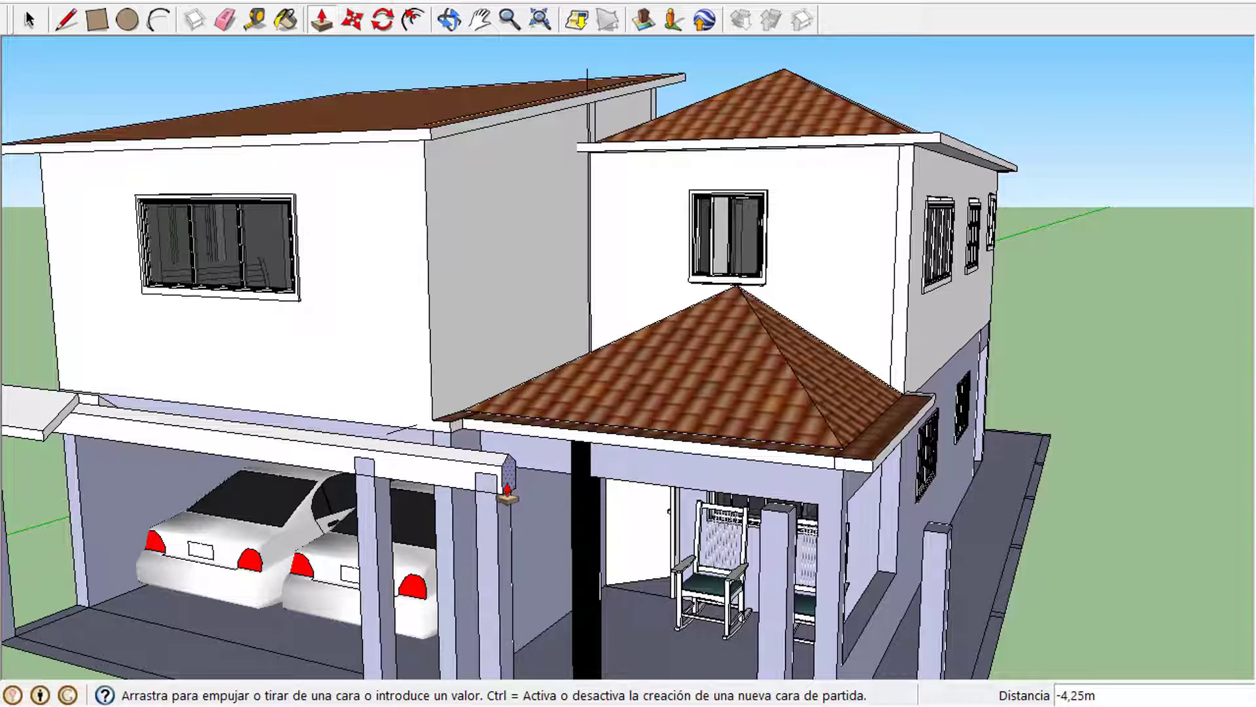
left_click_drag(508, 489, 945, 554)
left_click_drag(104, 413, 942, 515)
left_click_drag(66, 419, 949, 556)
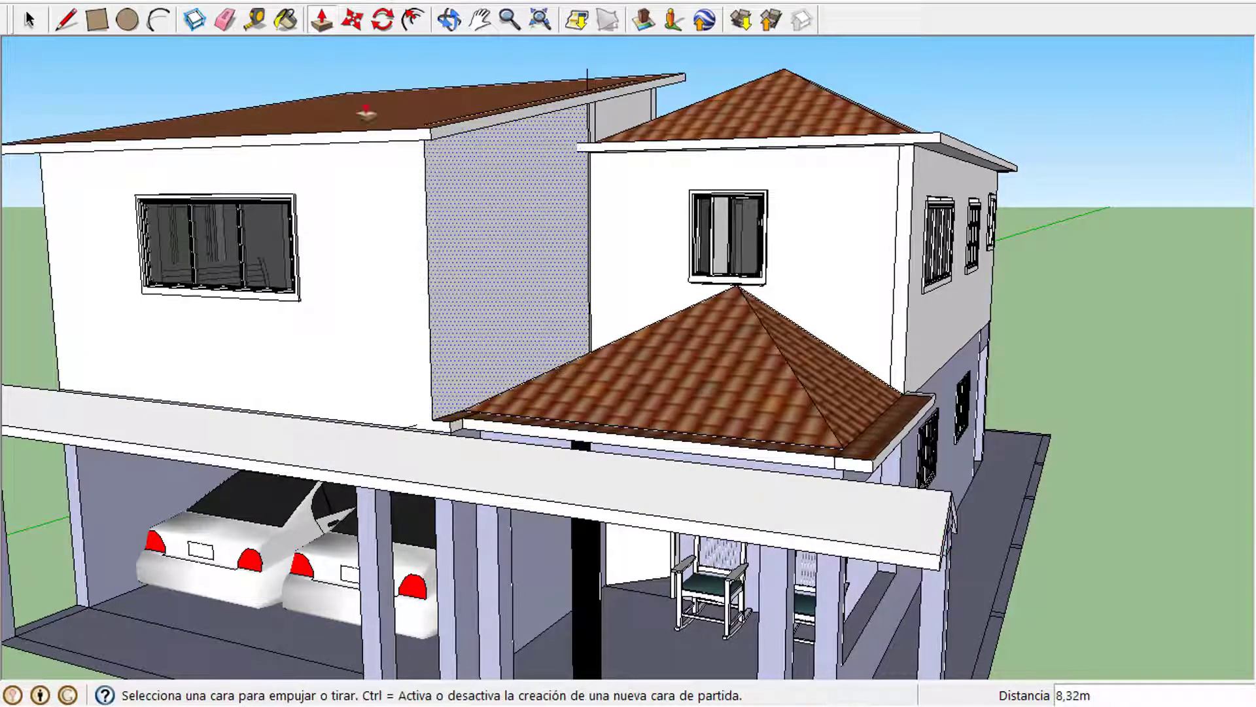
- Paint the slopes of the long fence roof with the Tejas material from the Tejado collection
middle_click_drag(356, 331, 480, 253)
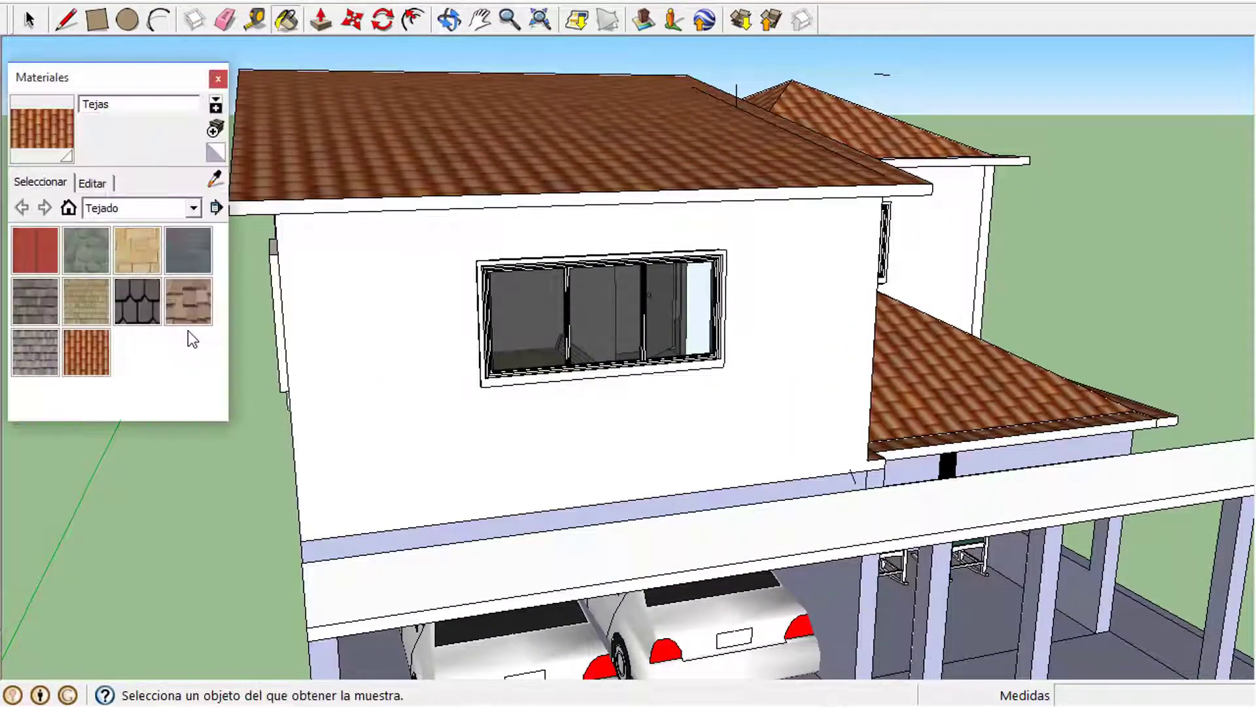
left_click(85, 353)
left_click(406, 567)
left_click(448, 20)
left_click_drag(497, 196, 451, 136)
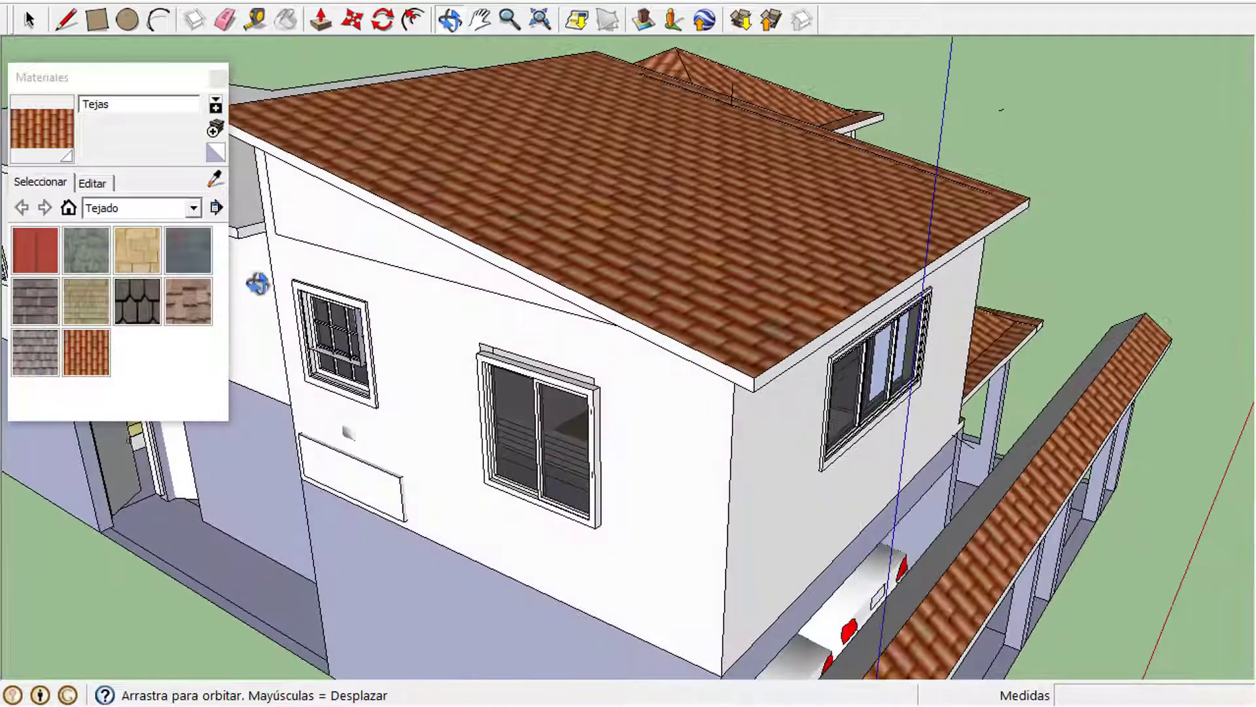
left_click(86, 352)
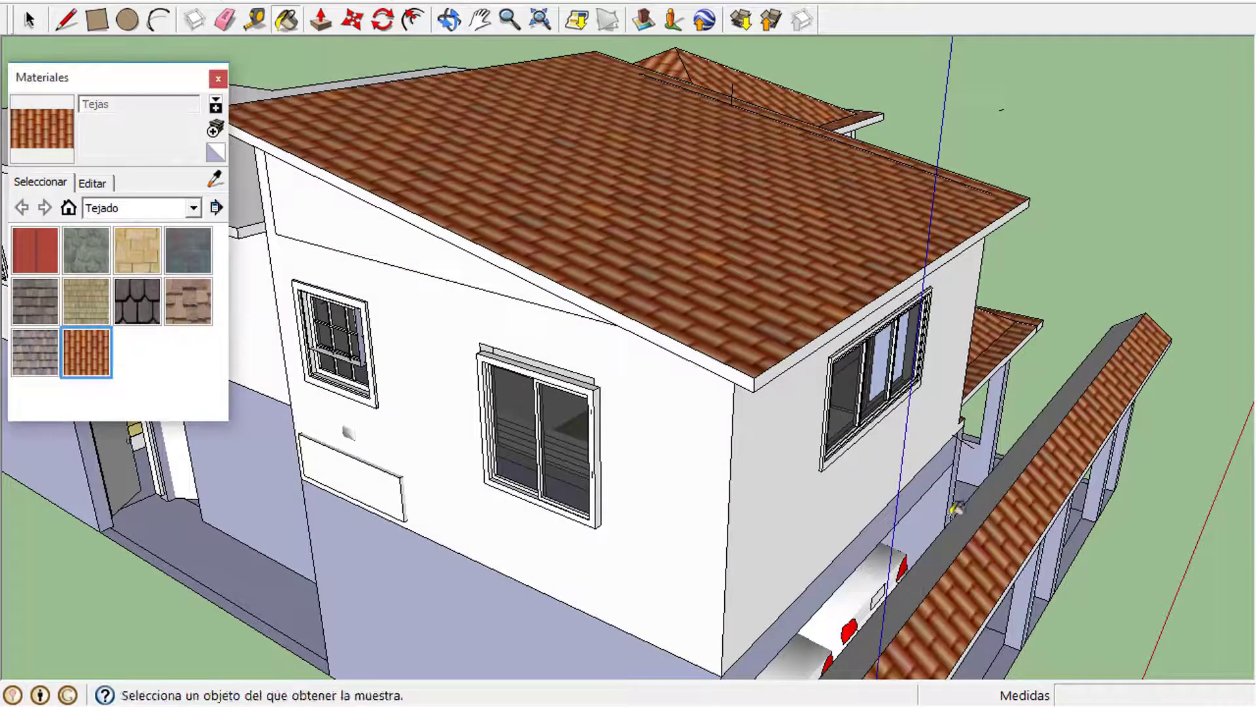
- Paint the garage and porch floor with the natural-colour Azulejos tile from the Baldosa collection
left_click(449, 19)
left_click_drag(1055, 488, 657, 409)
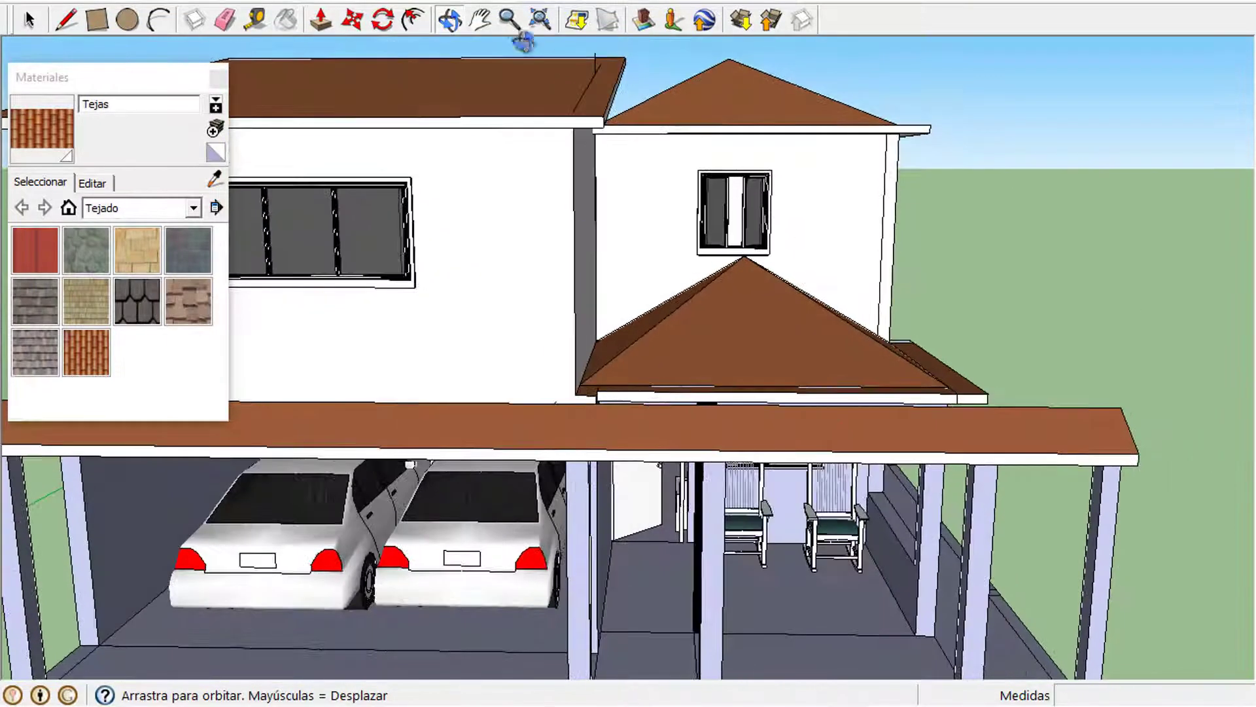
left_click(509, 20)
left_click(480, 20)
left_click_drag(516, 260, 599, 191)
left_click(446, 24)
left_click(194, 208)
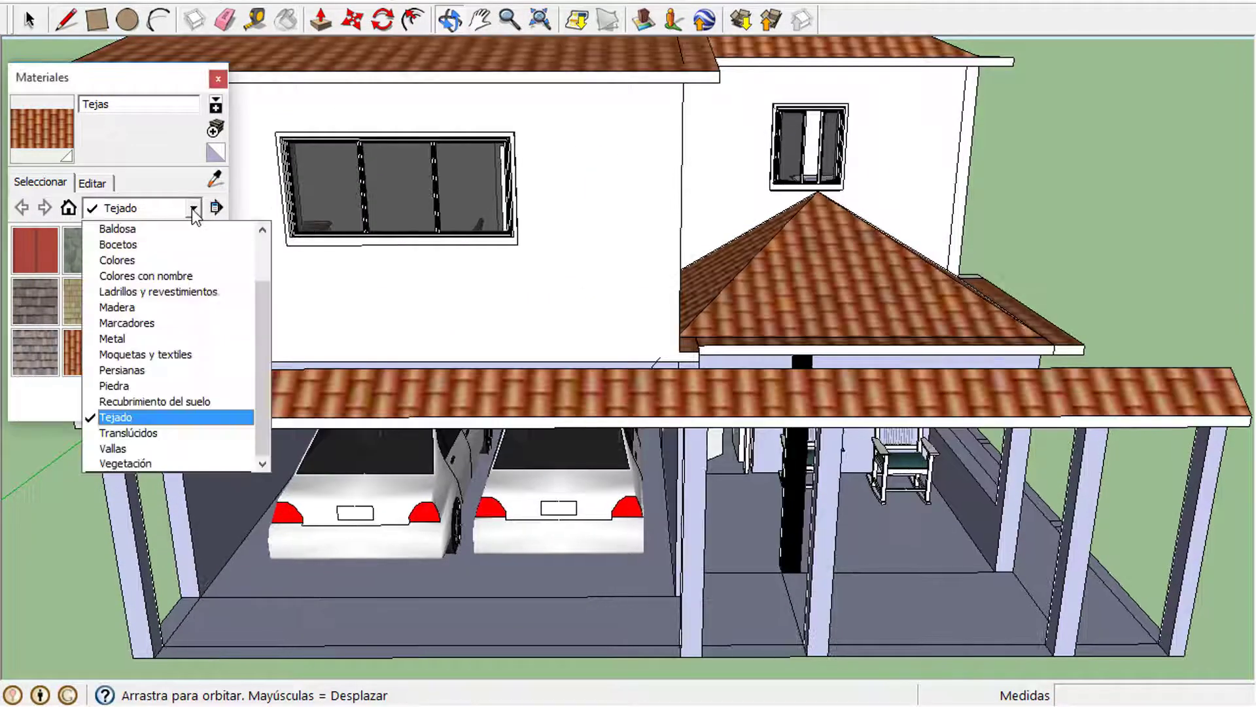
left_click(172, 244)
left_click(194, 208)
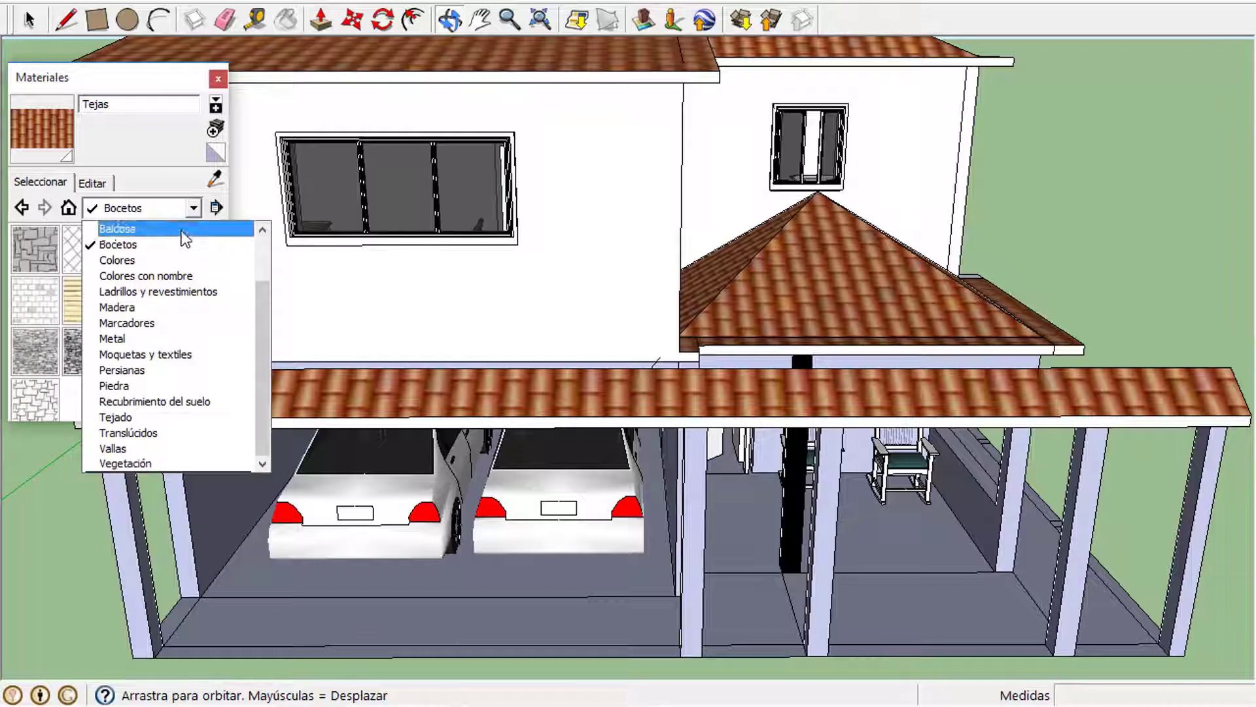
left_click(182, 229)
left_click(36, 250)
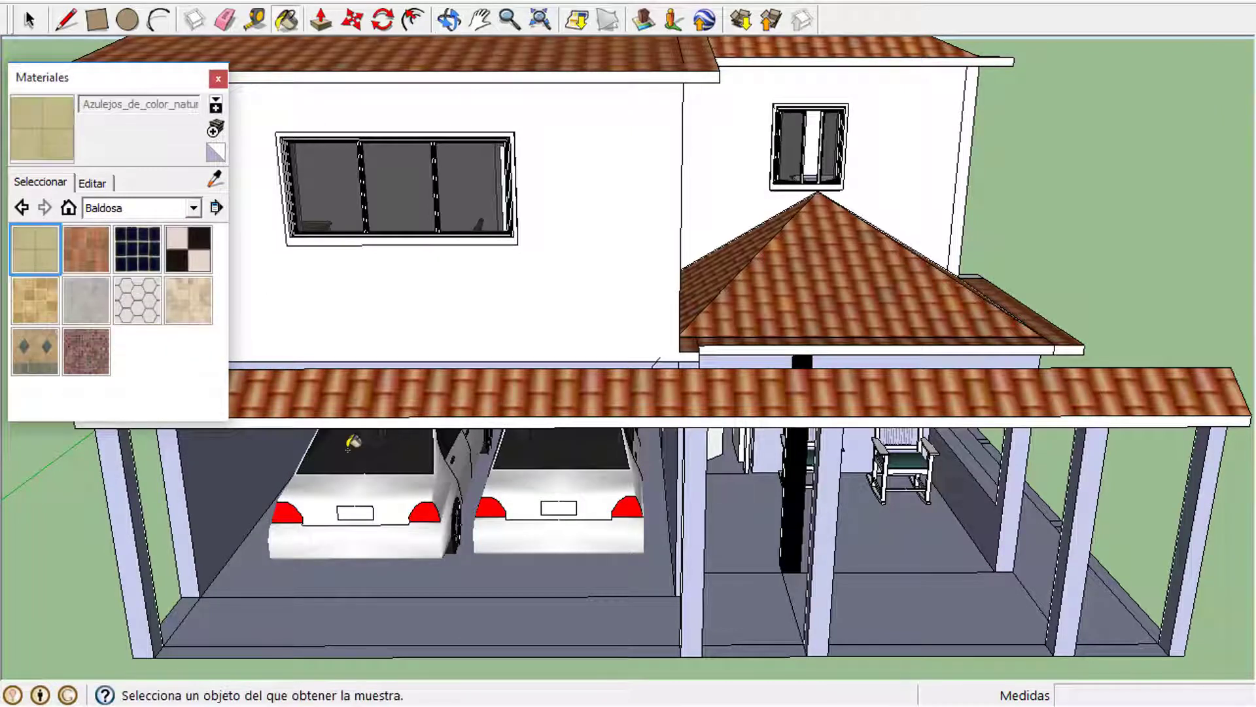
left_click(479, 567)
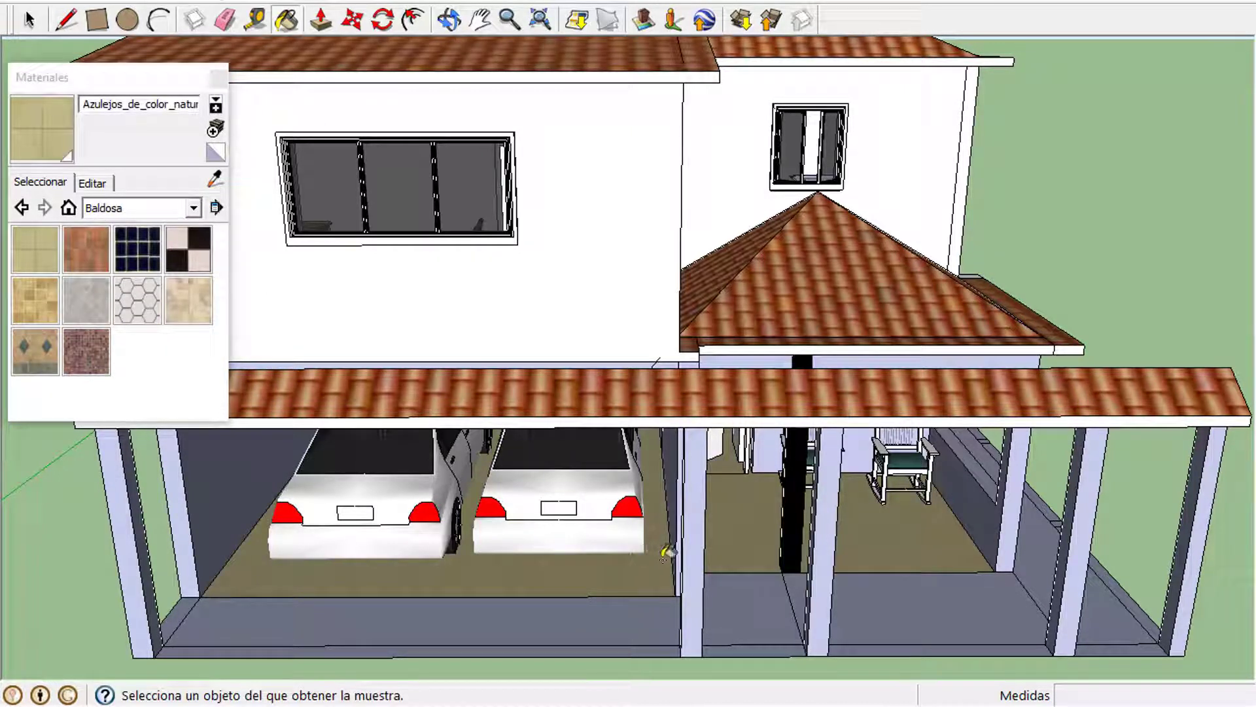
- Paint the strip in front of the garage and the adjoining walkway with white hexagonal tiles, erasing the kerb lines along their front edges
left_click(137, 300)
left_click(482, 606)
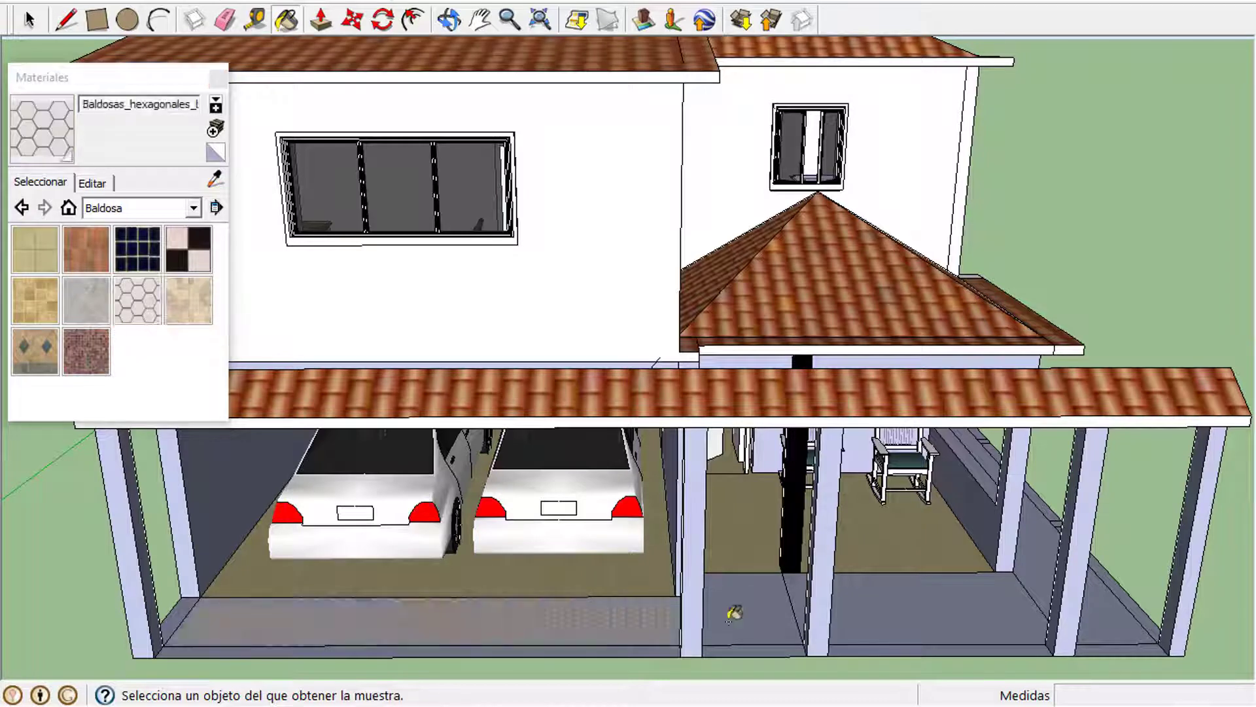
left_click(753, 614)
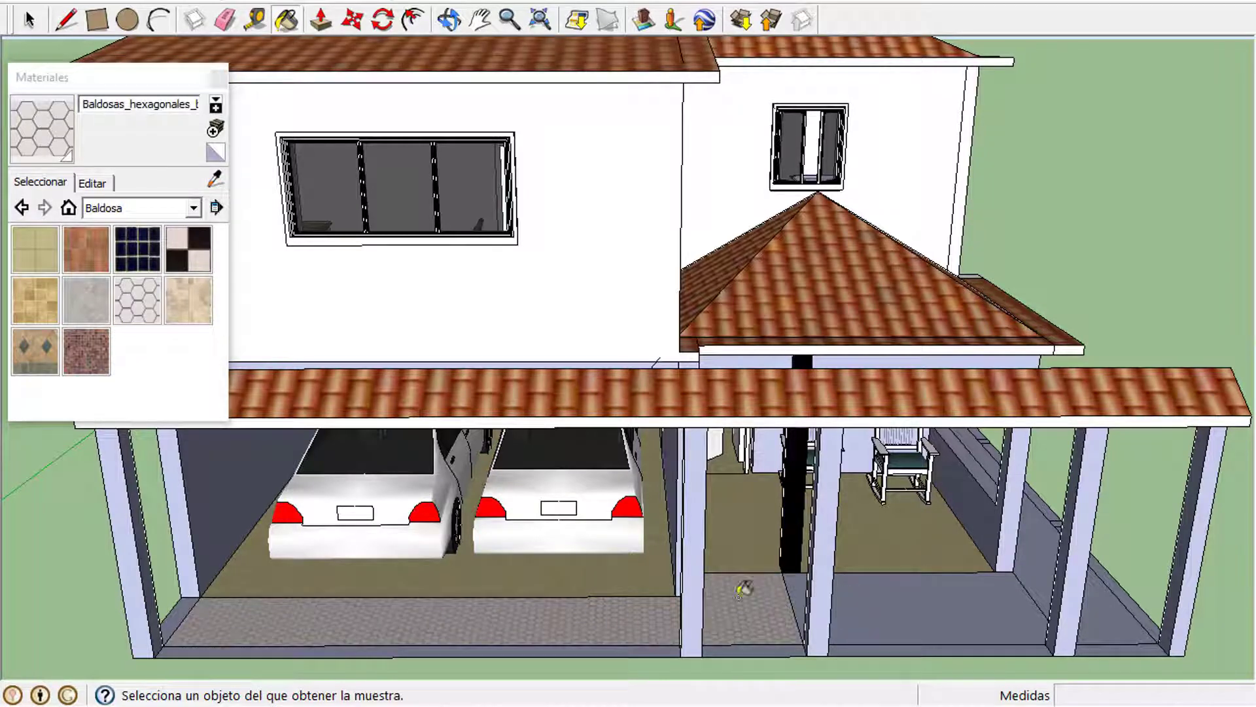
left_click(223, 26)
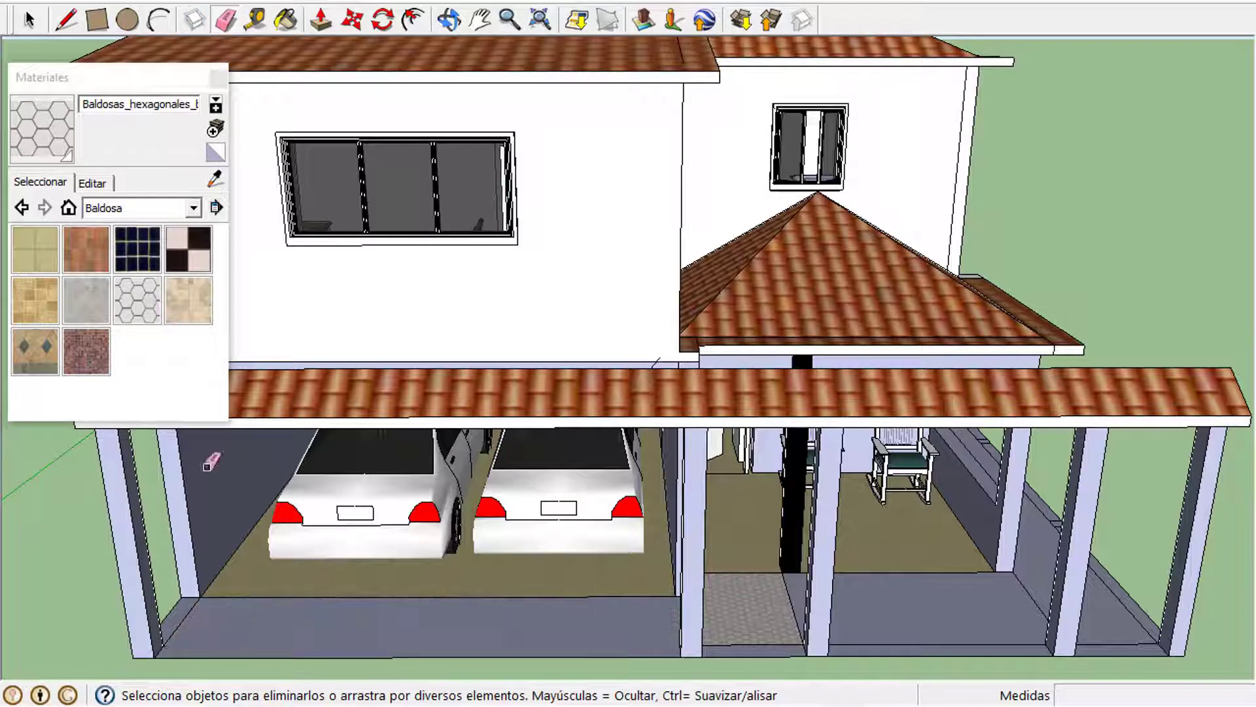
left_click(138, 300)
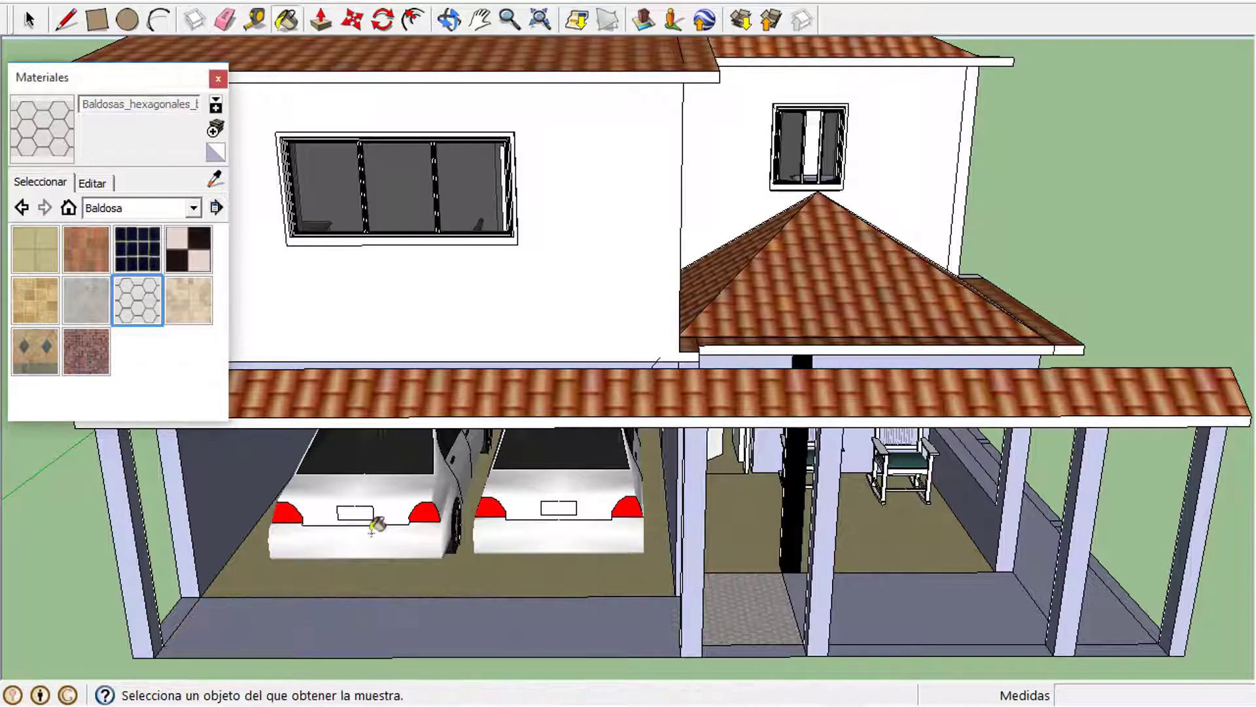
left_click(226, 24)
left_click(137, 300)
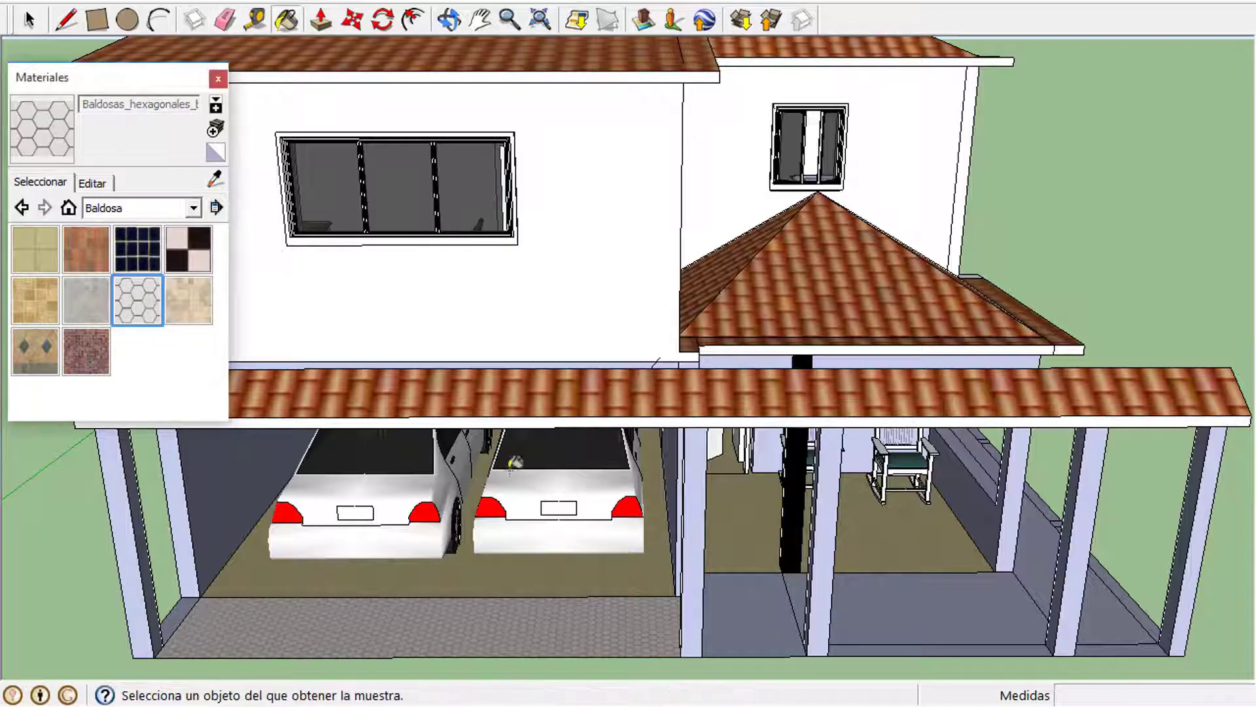
left_click(754, 622)
- Paint the garden patch in front of the porch with the acacia material from the Vegetación collection
left_click_drag(470, 33, 288, 20)
left_click(193, 208)
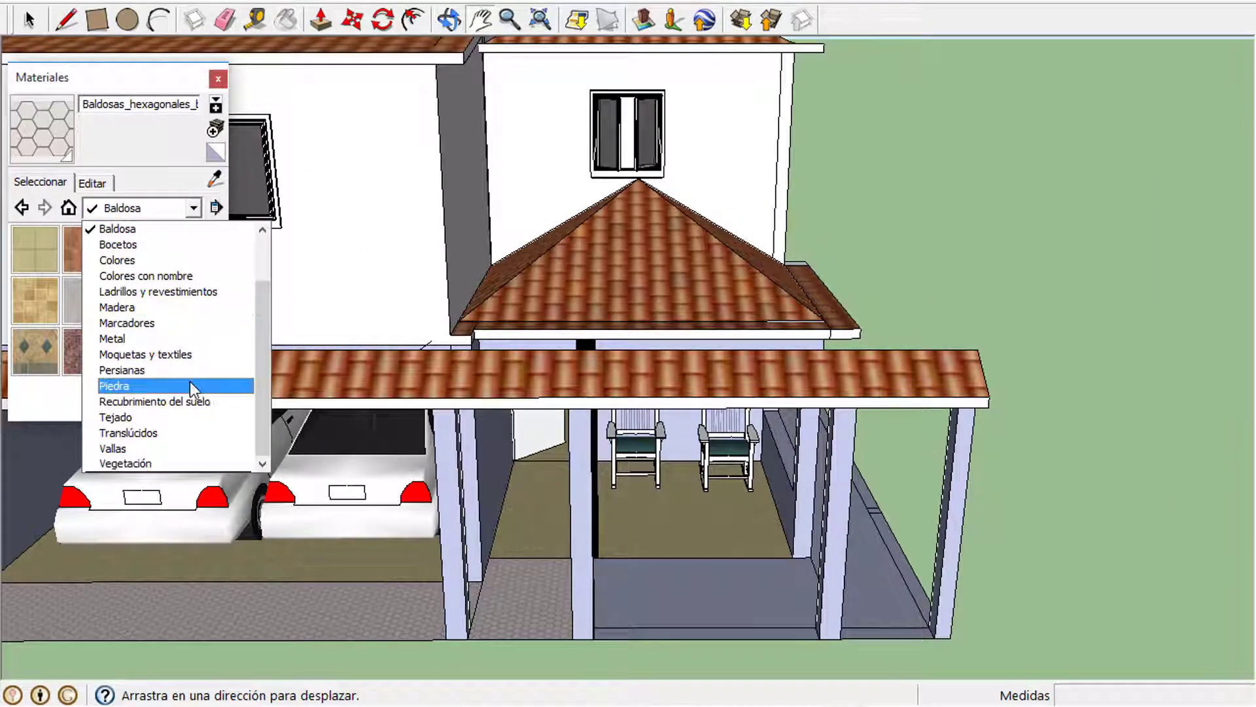
left_click(183, 462)
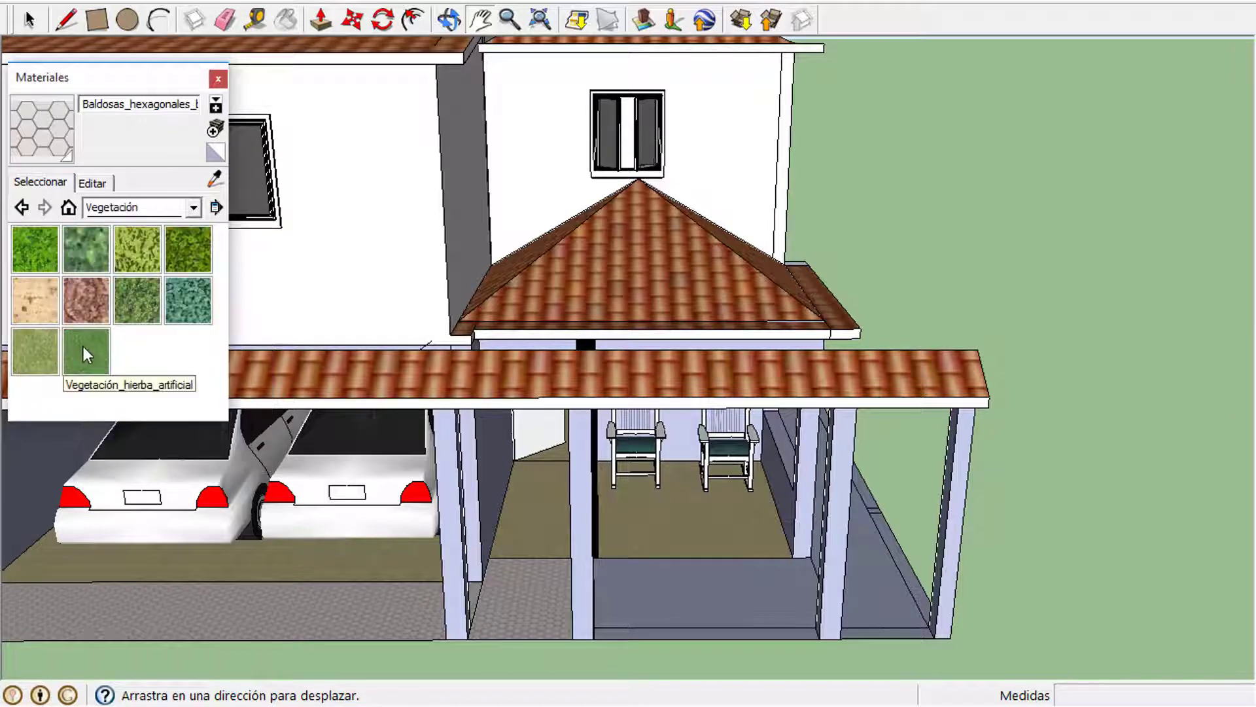
left_click(37, 249)
left_click(672, 589)
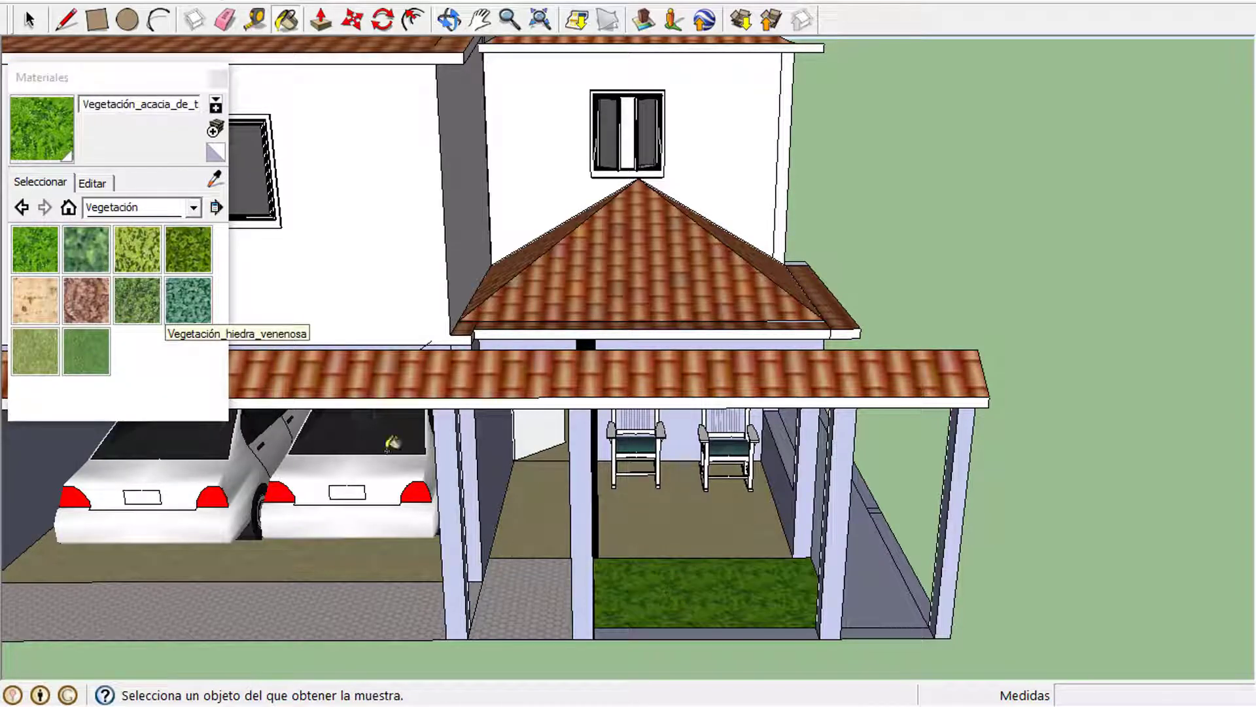
- Paint the path along the side of the house with the stucco cladding (Revestimiento_de_estuco) from the Ladrillos y revestimientos collection
left_click(480, 21)
left_click_drag(638, 229, 567, 188)
left_click(449, 21)
mouse_move(630, 296)
left_mouse_down()
mouse_move(595, 292)
mouse_move(609, 296)
left_mouse_up()
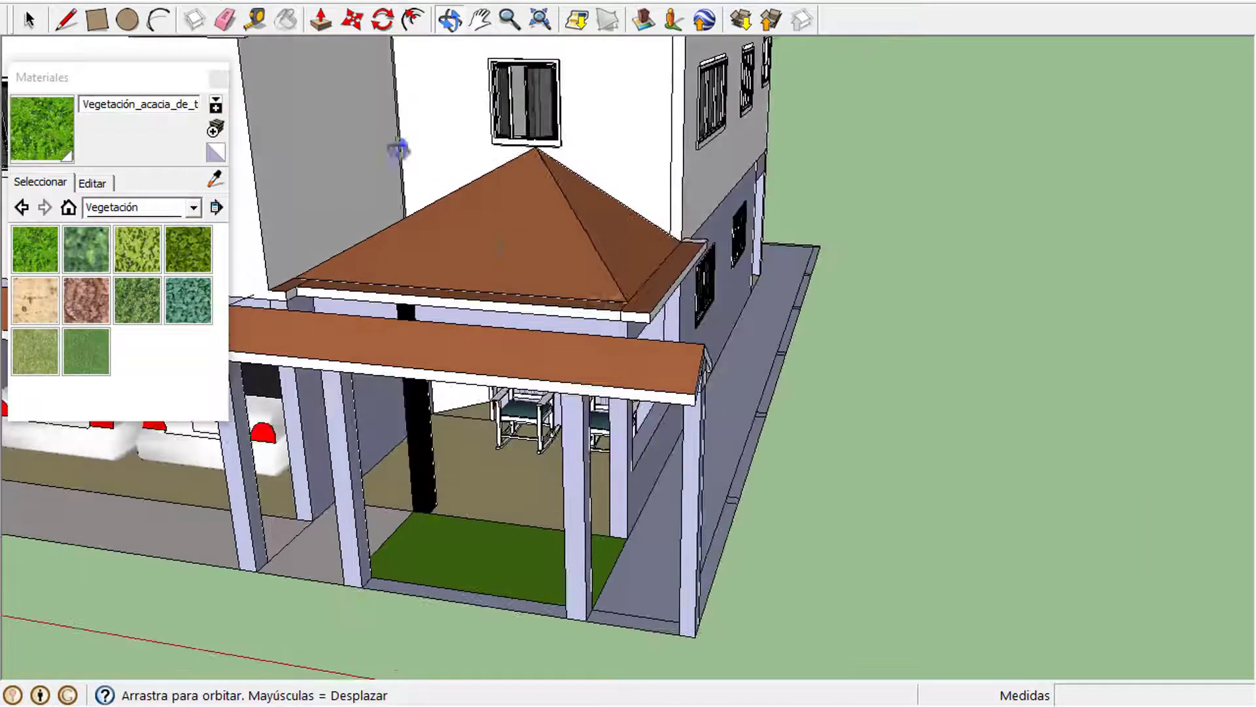
left_click(286, 20)
left_click(194, 205)
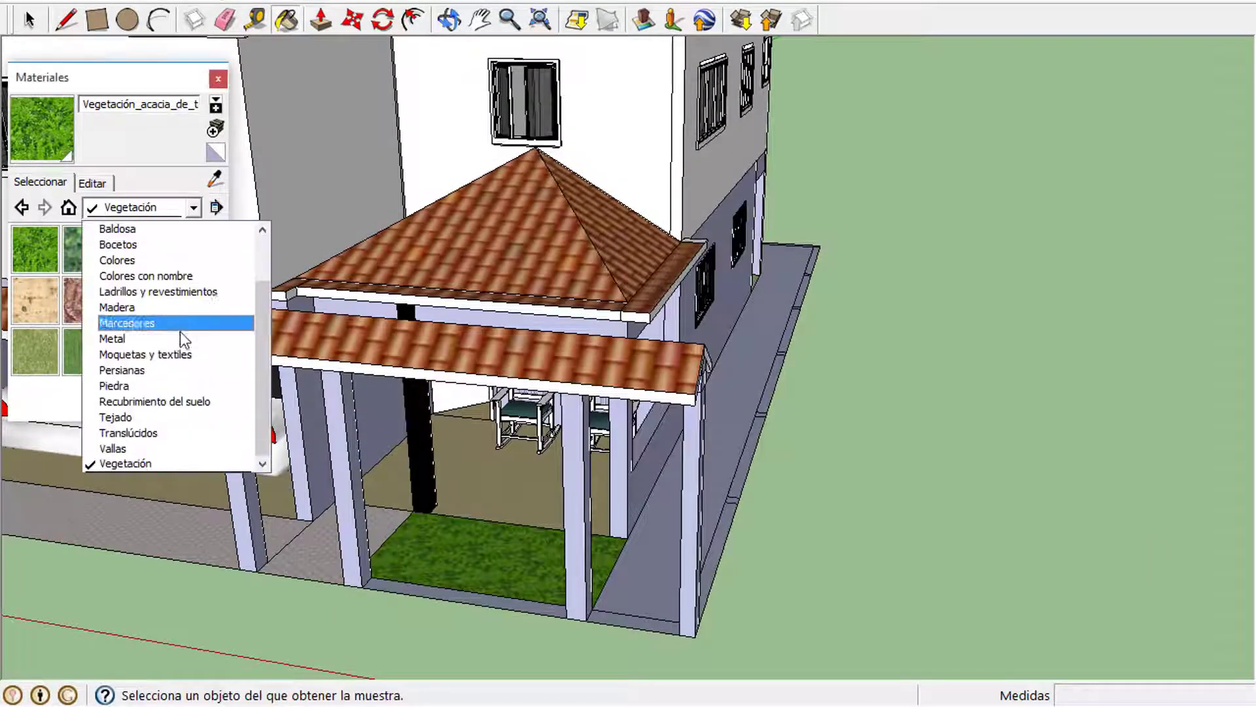
left_click(157, 292)
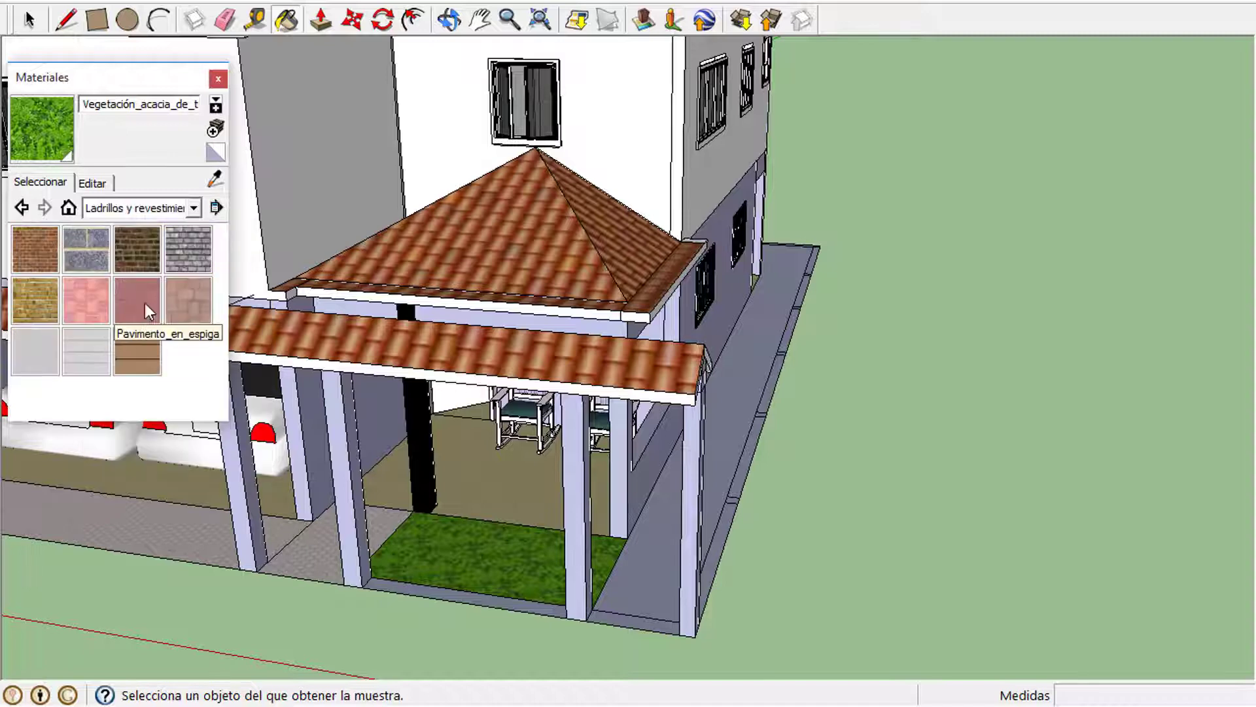
left_click(37, 351)
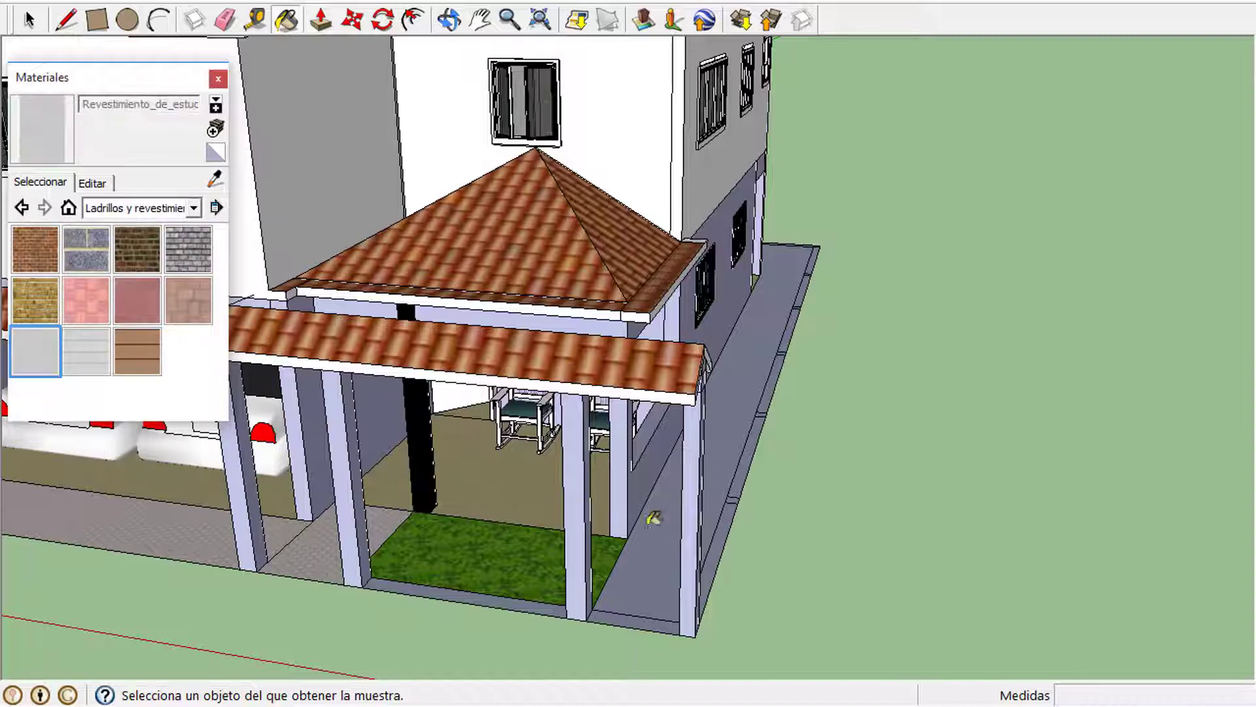
left_click(659, 548)
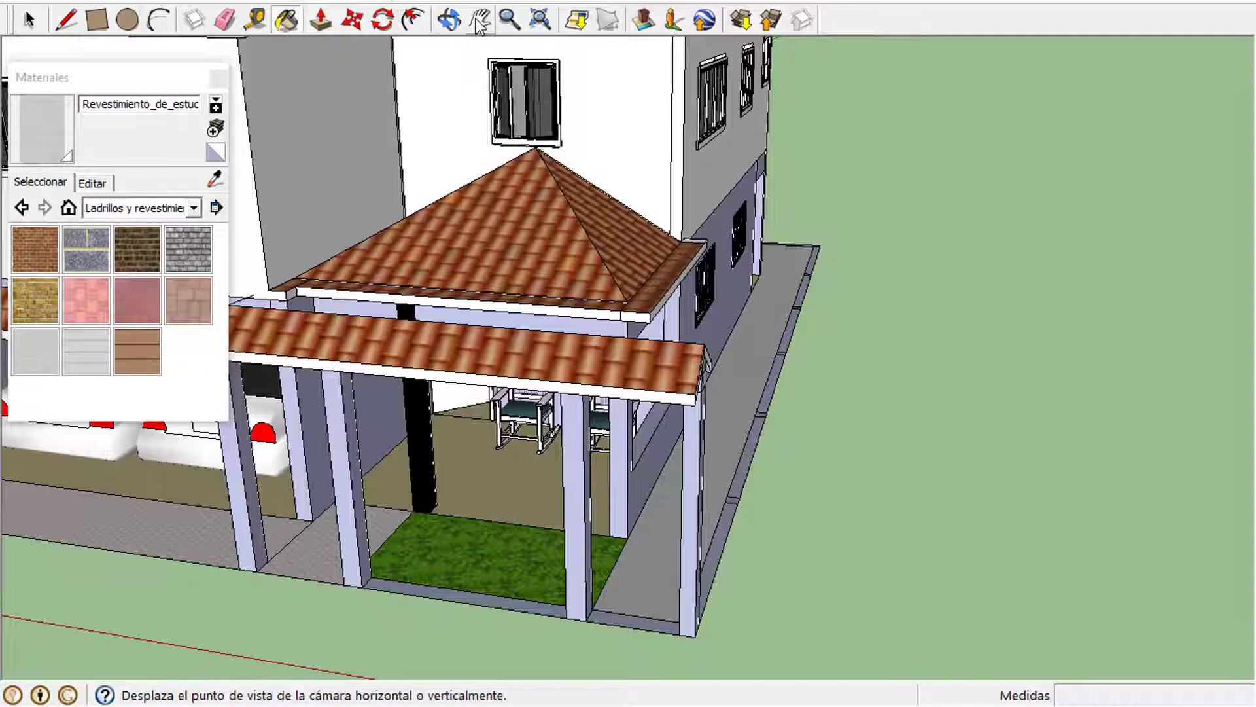
- Inspect the rear patio and laundry area and select the natural-colour Azulejos tile from the Baldosa collection
left_click(451, 21)
left_click_drag(707, 268, 513, 261)
left_click_drag(916, 249, 563, 243)
left_click(194, 208)
left_click(182, 233)
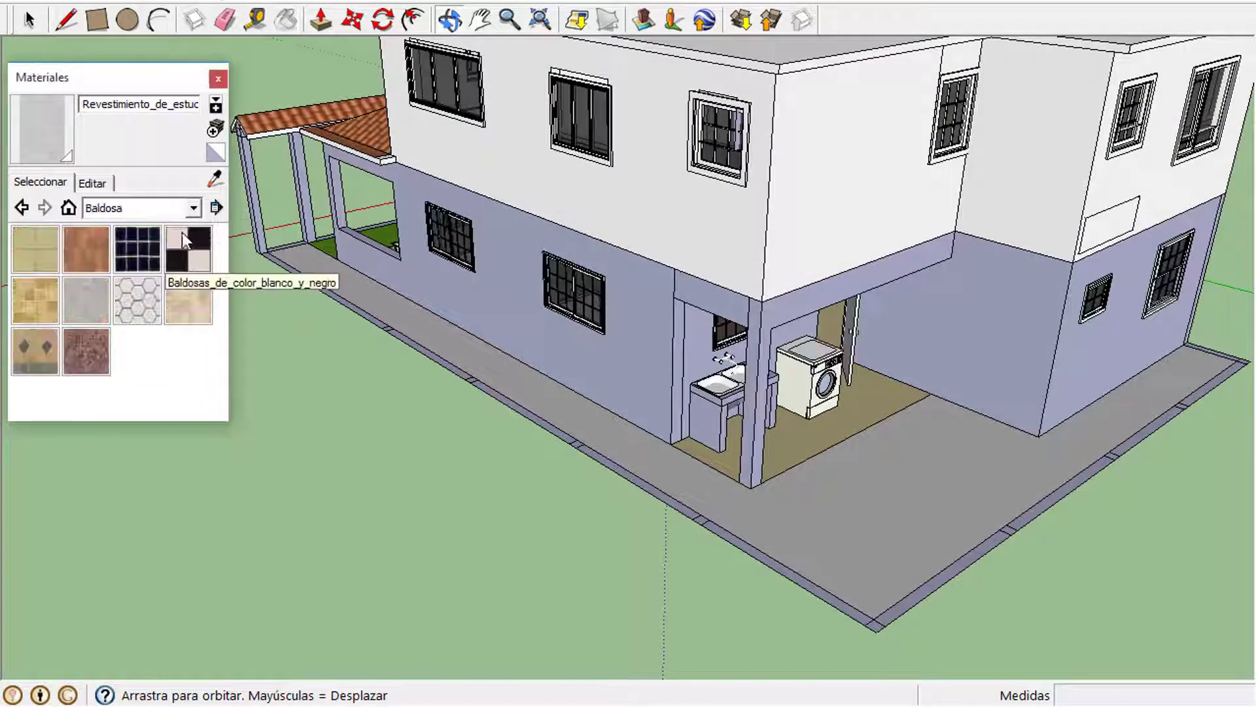
left_click(36, 252)
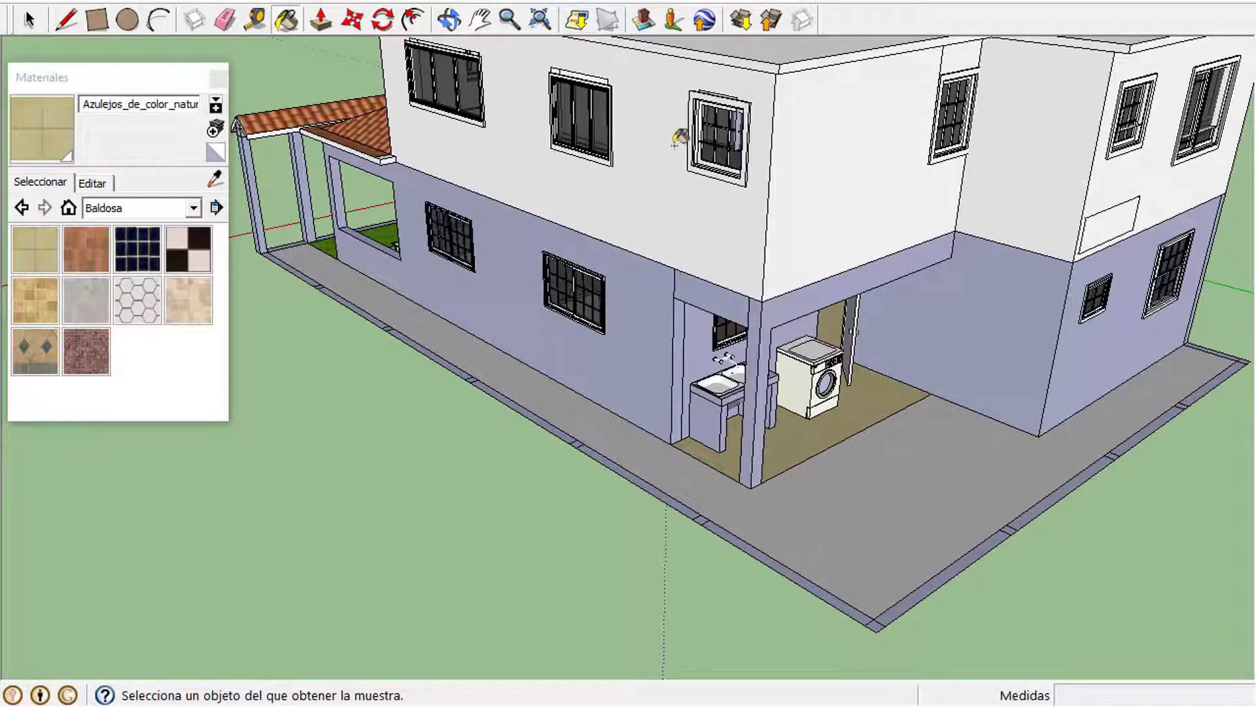
- Raise the kerb sections around the rear corner of the house 1.50 m into a low perimeter wall
left_click(449, 21)
mouse_move(510, 118)
left_mouse_down()
mouse_move(567, 185)
mouse_move(906, 364)
mouse_move(497, 268)
left_mouse_up()
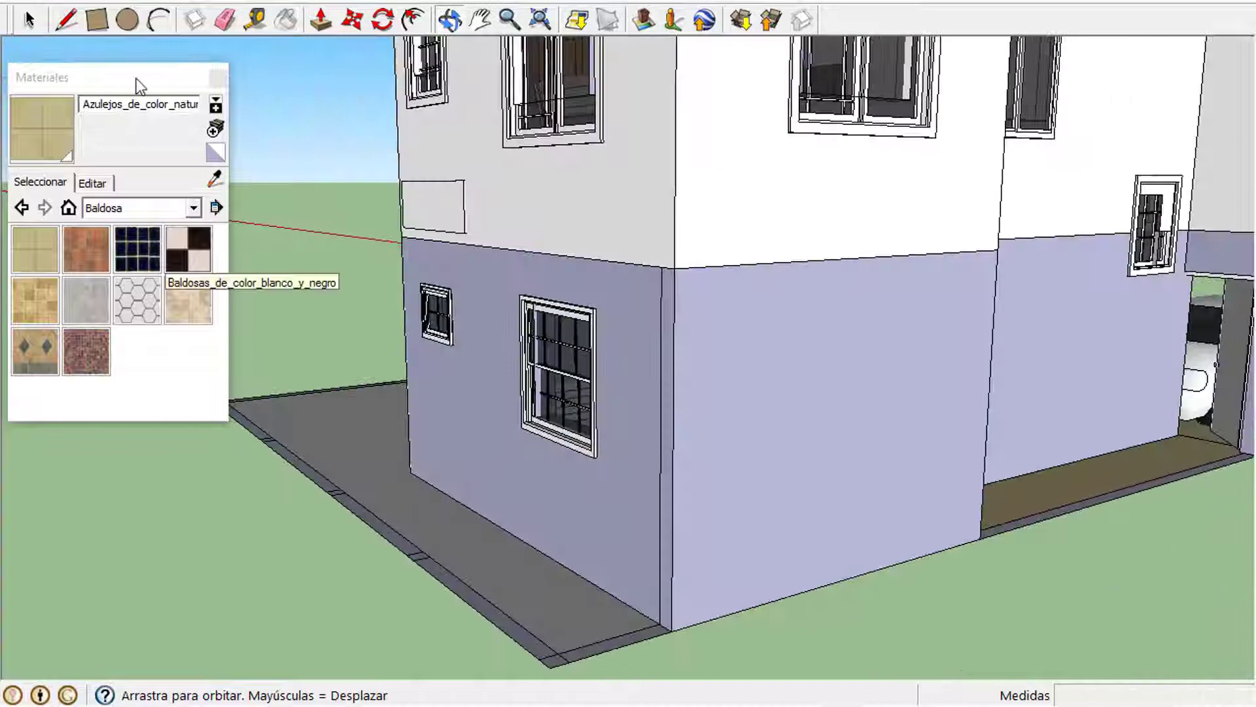
left_click(321, 20)
left_click_drag(606, 658, 591, 508)
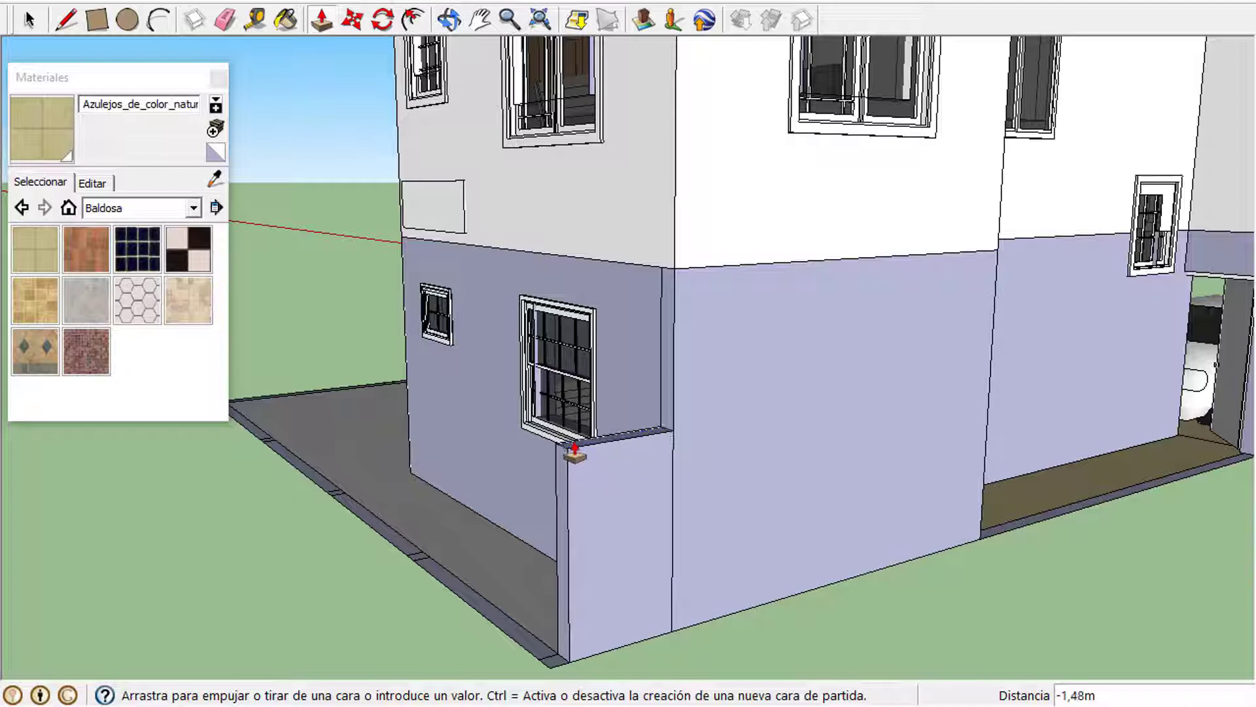
left_click_drag(576, 456, 603, 450)
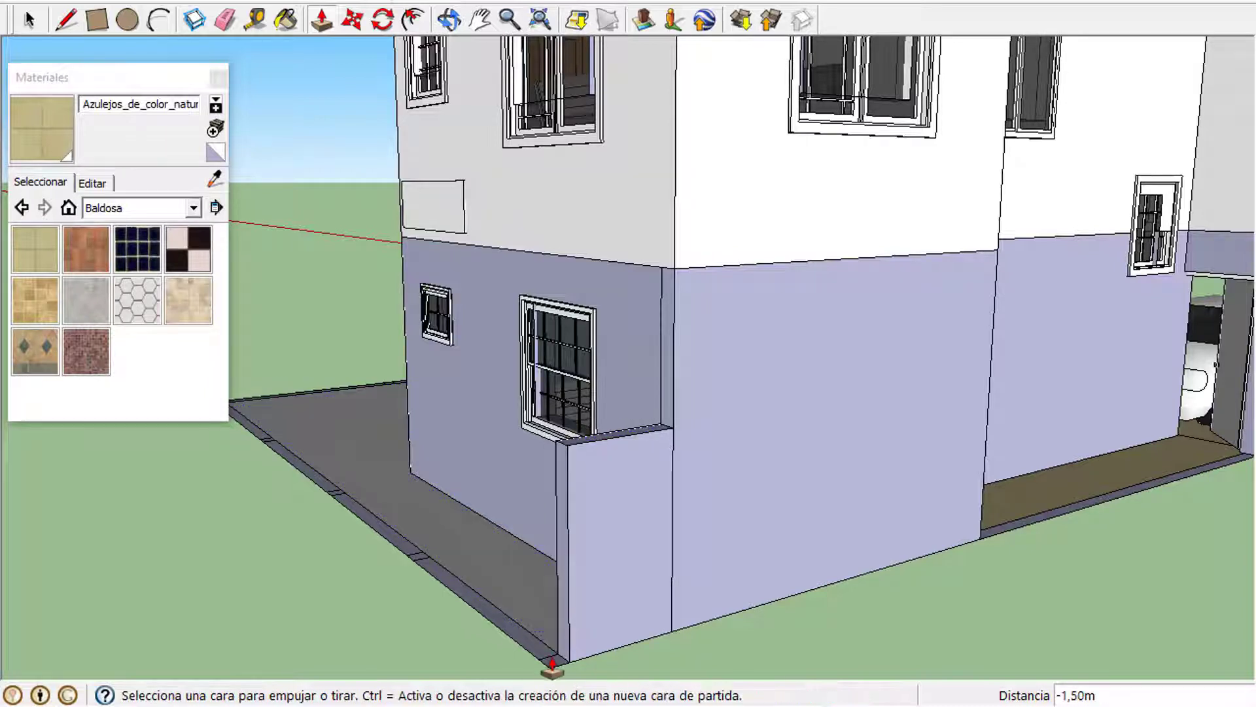
left_click_drag(551, 656, 510, 473)
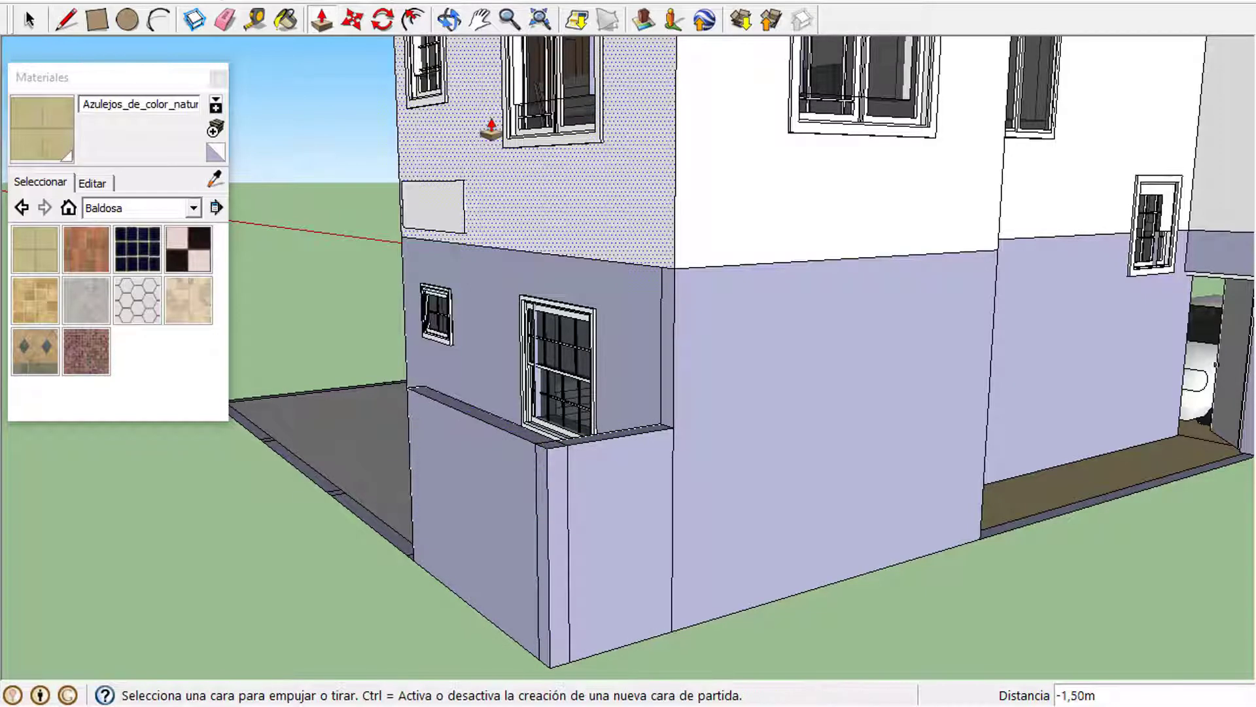
- Outline a coping end about 0.16 m high above the short return wall at the house corner and extrude it about 0.85 m
left_click(449, 20)
mouse_move(410, 331)
left_mouse_down()
mouse_move(737, 392)
mouse_move(900, 475)
mouse_move(782, 440)
mouse_move(752, 450)
mouse_move(782, 466)
mouse_move(753, 458)
left_mouse_up()
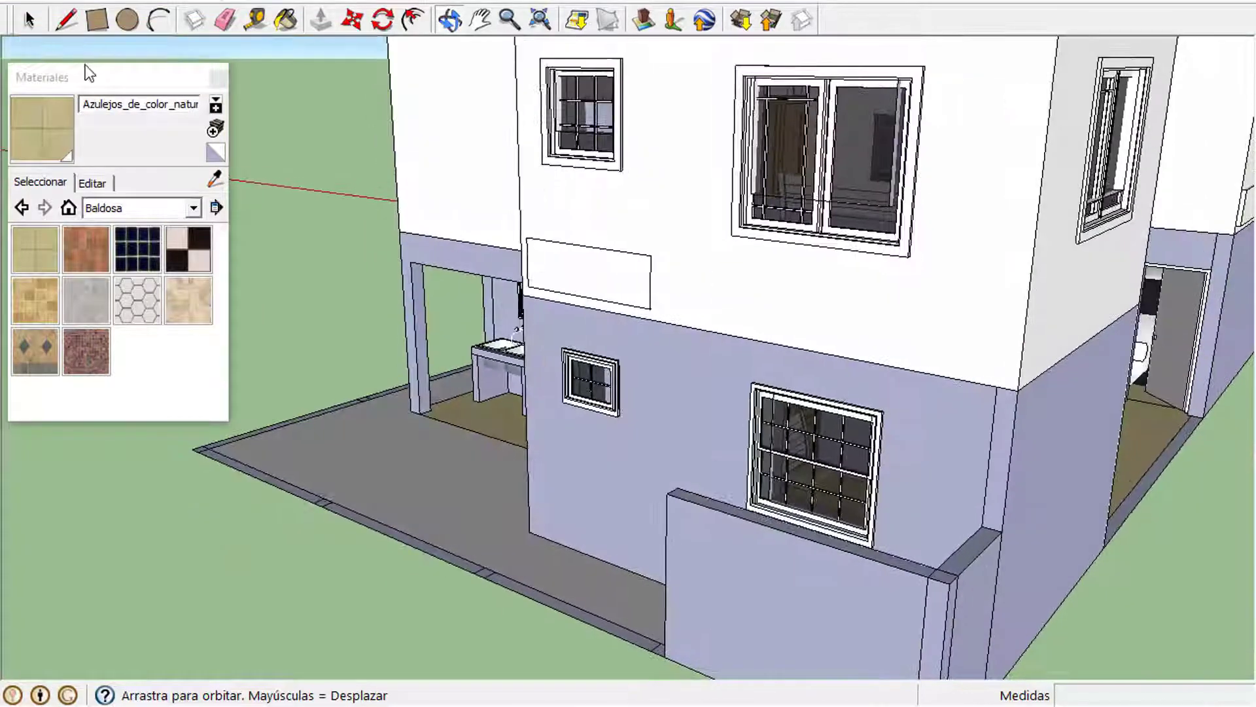
left_click(66, 20)
left_click(982, 526)
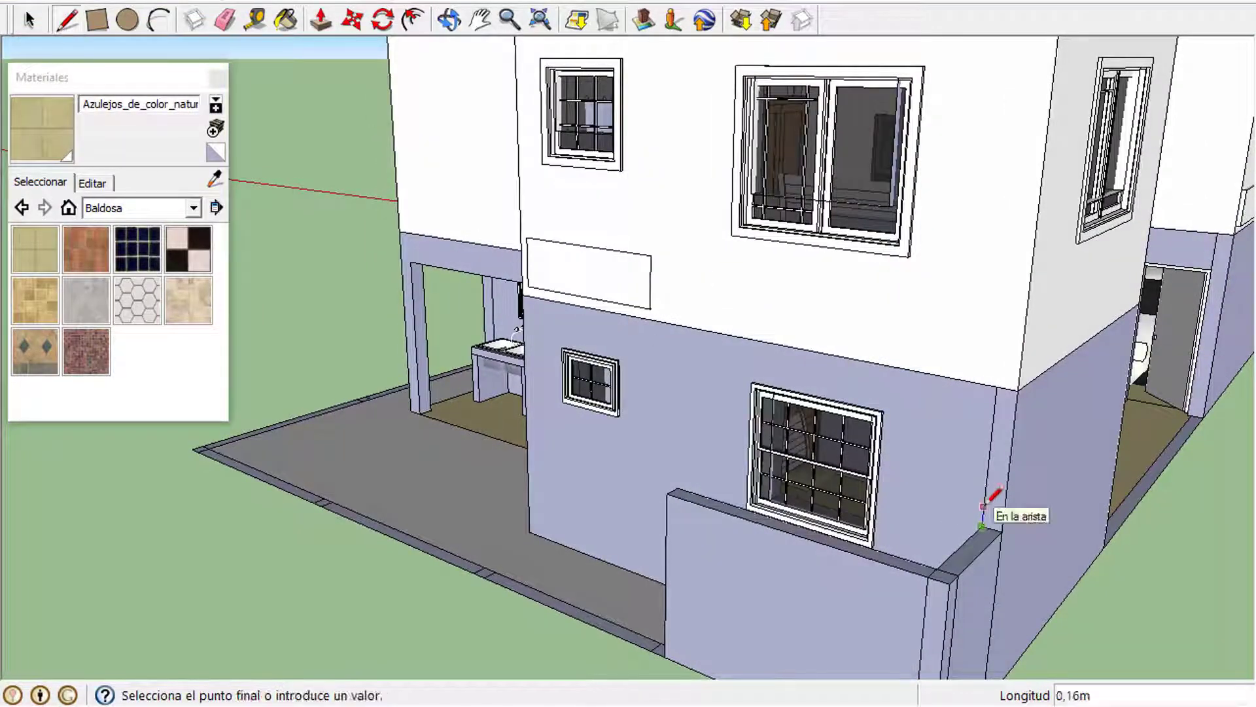
left_click(321, 19)
left_click(994, 519)
left_click(946, 569)
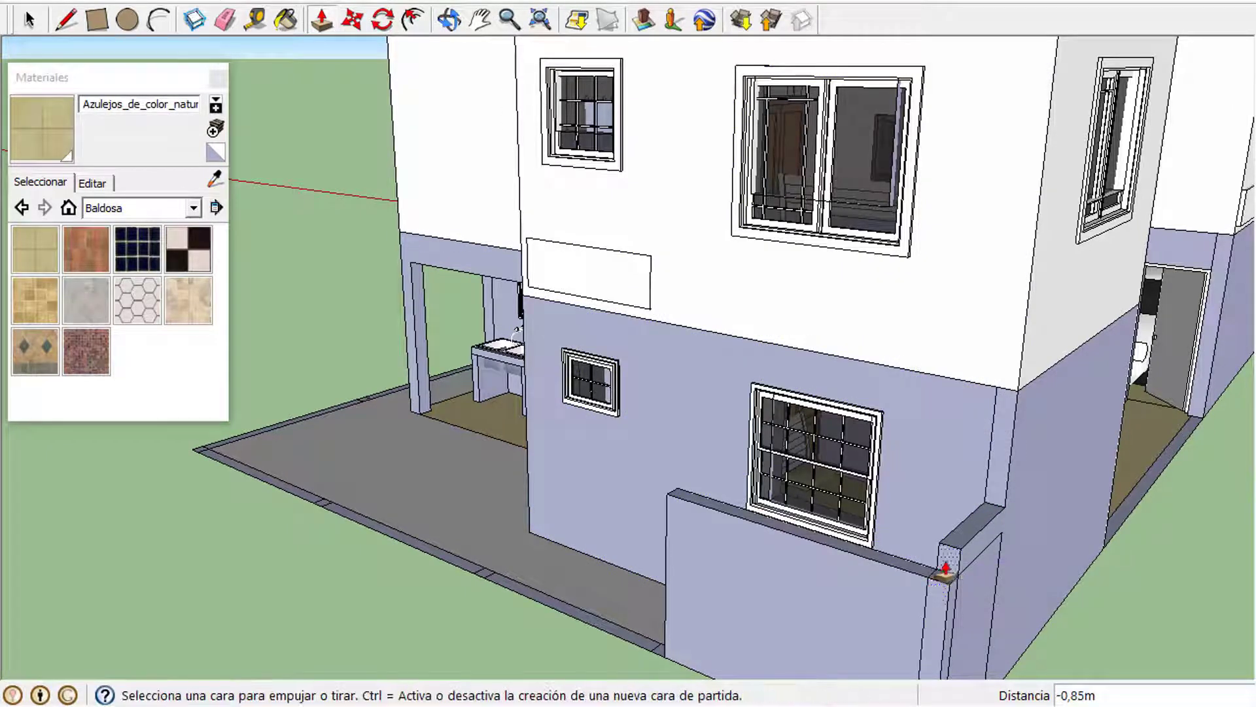
- Divide the coping's inner face at the wall corner and extrude it partway along the first rear wall panel
left_click(449, 19)
left_click_drag(570, 289, 943, 444)
left_click(485, 23)
left_click_drag(729, 229, 571, 225)
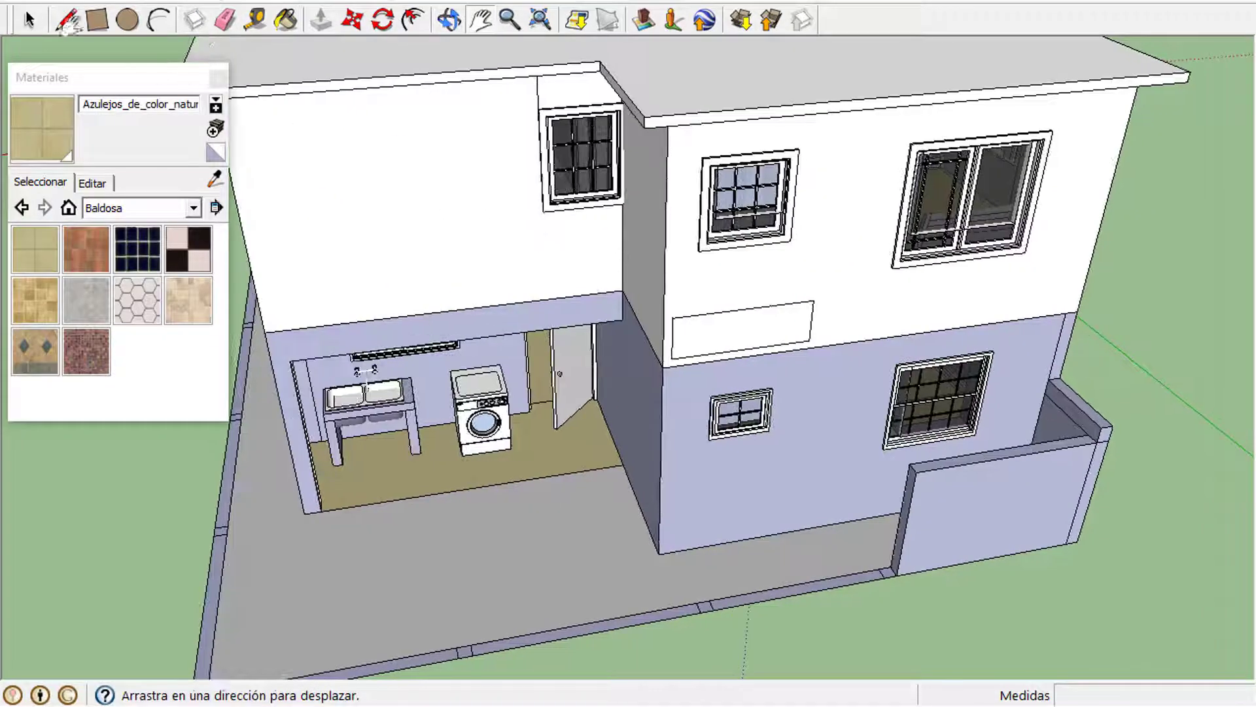
left_click(66, 21)
left_click(1088, 434)
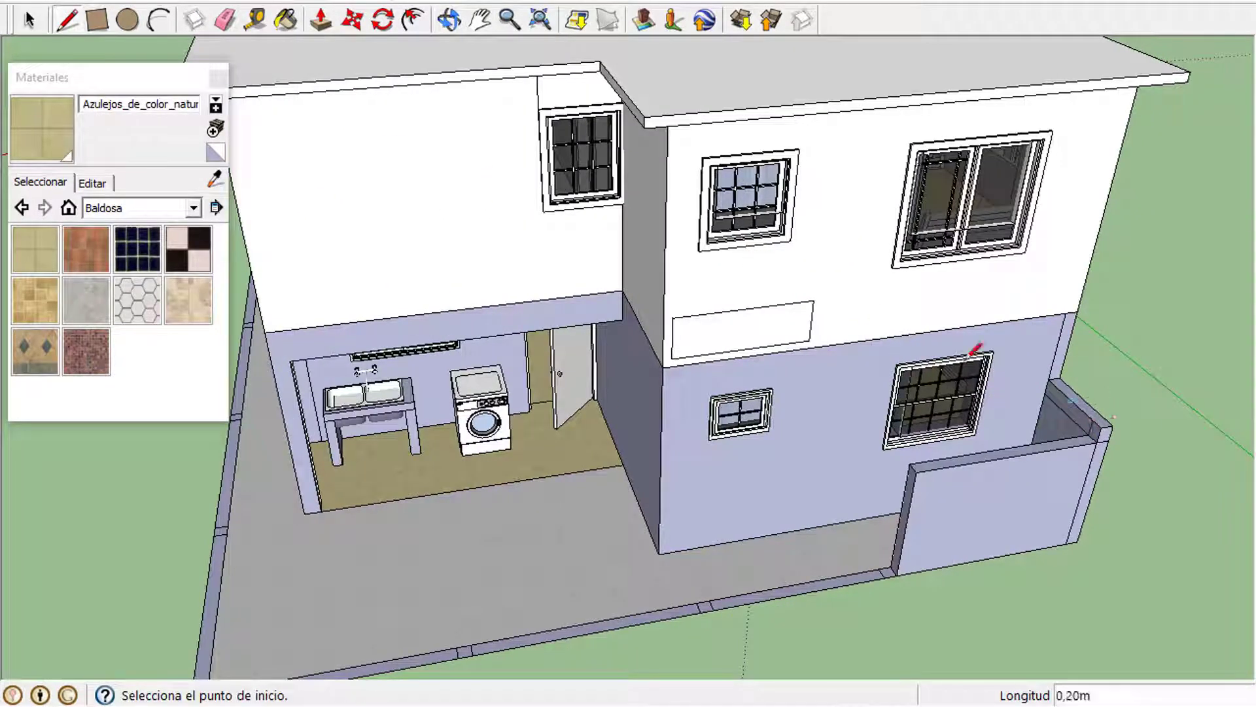
left_click(319, 19)
left_click(1093, 436)
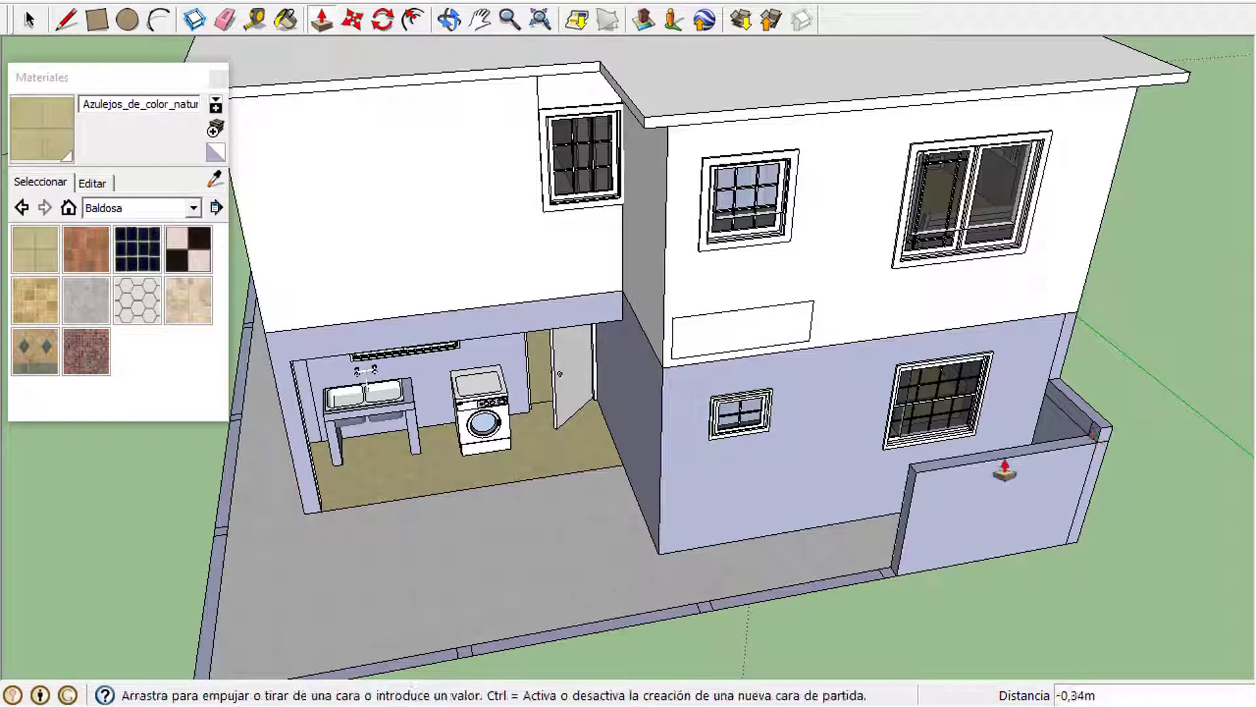
left_click(972, 469)
- Raise the next two posts and two kerb panels along the rear patio boundary 1.50 m
left_click(887, 578)
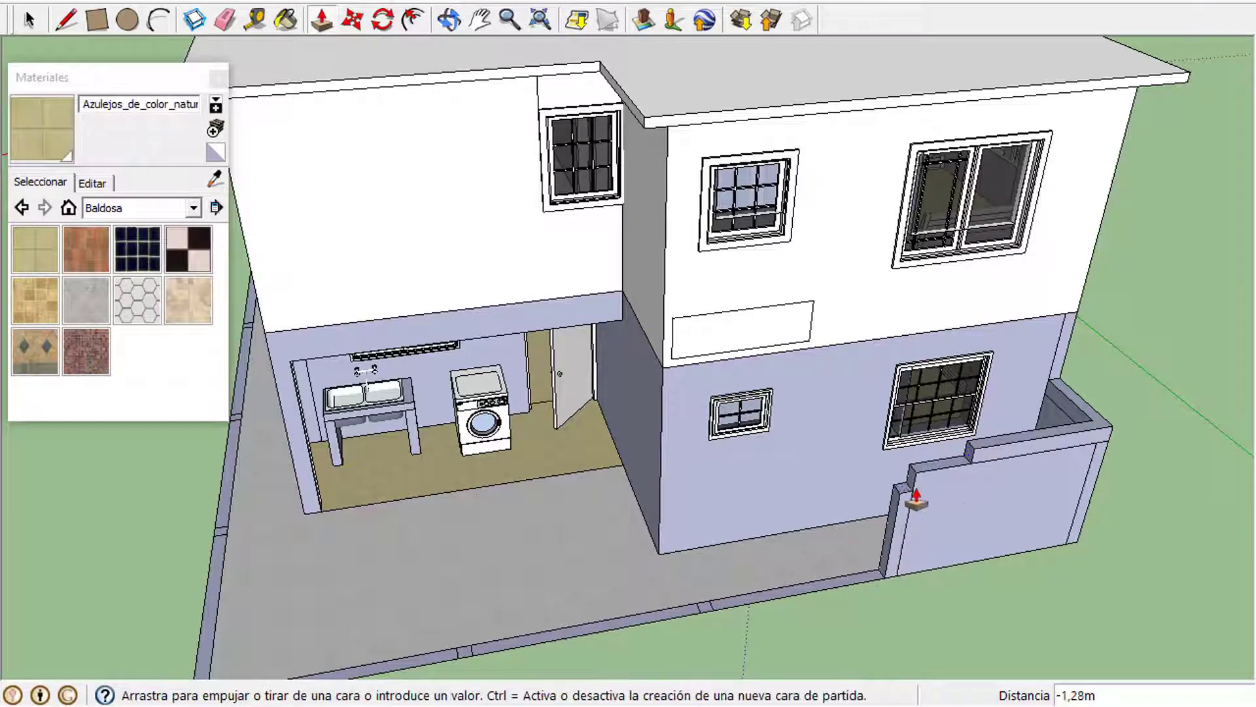
left_click(923, 469)
left_click(872, 577)
left_click(907, 470)
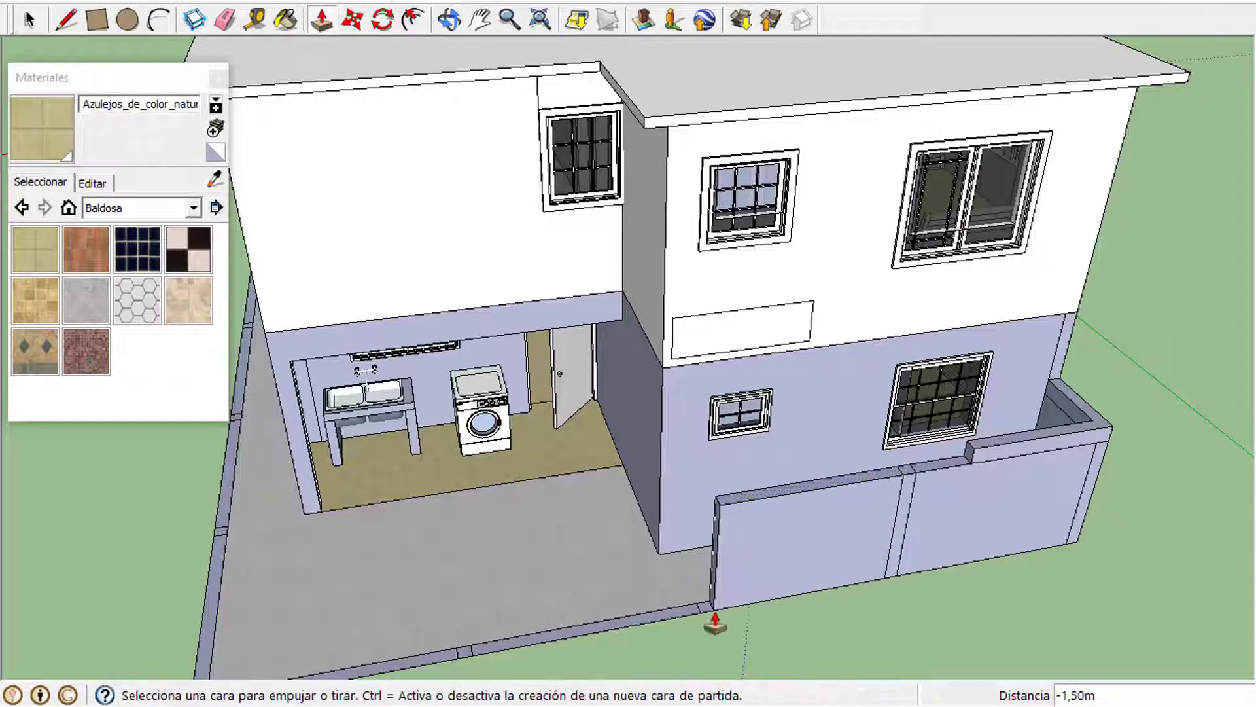
left_click(716, 623)
left_click(729, 513)
left_click(597, 635)
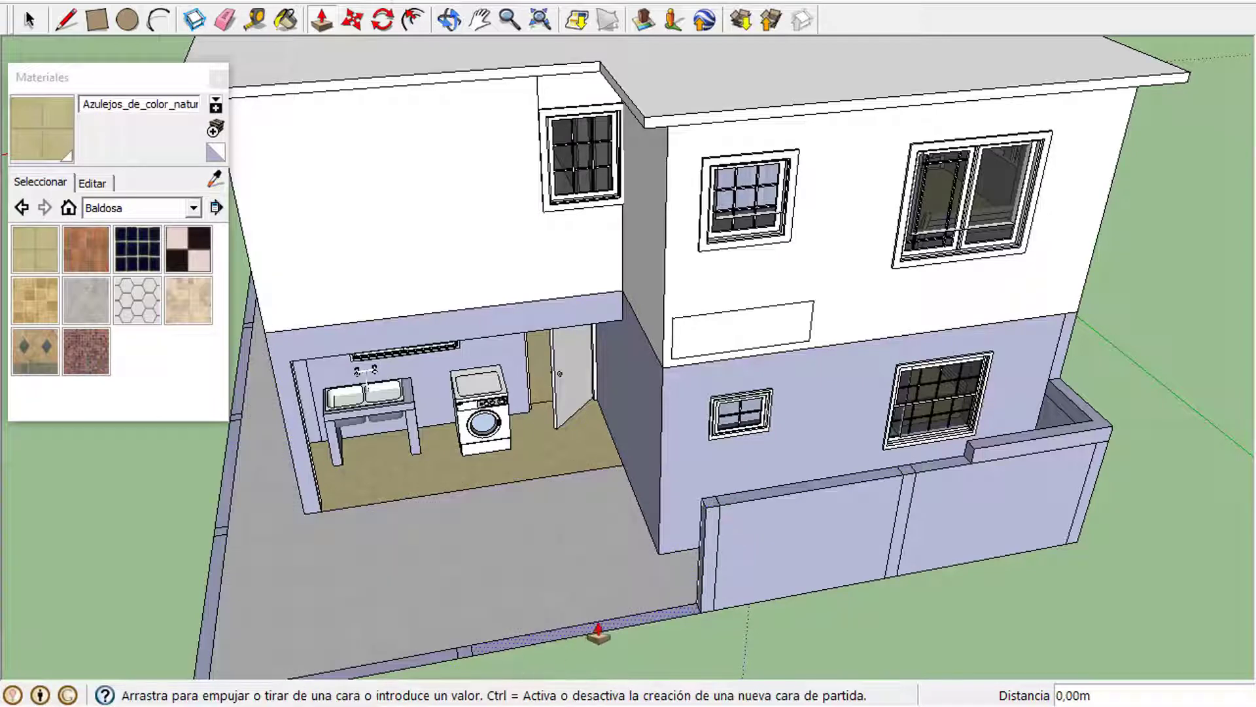
left_click(720, 514)
left_click(464, 650)
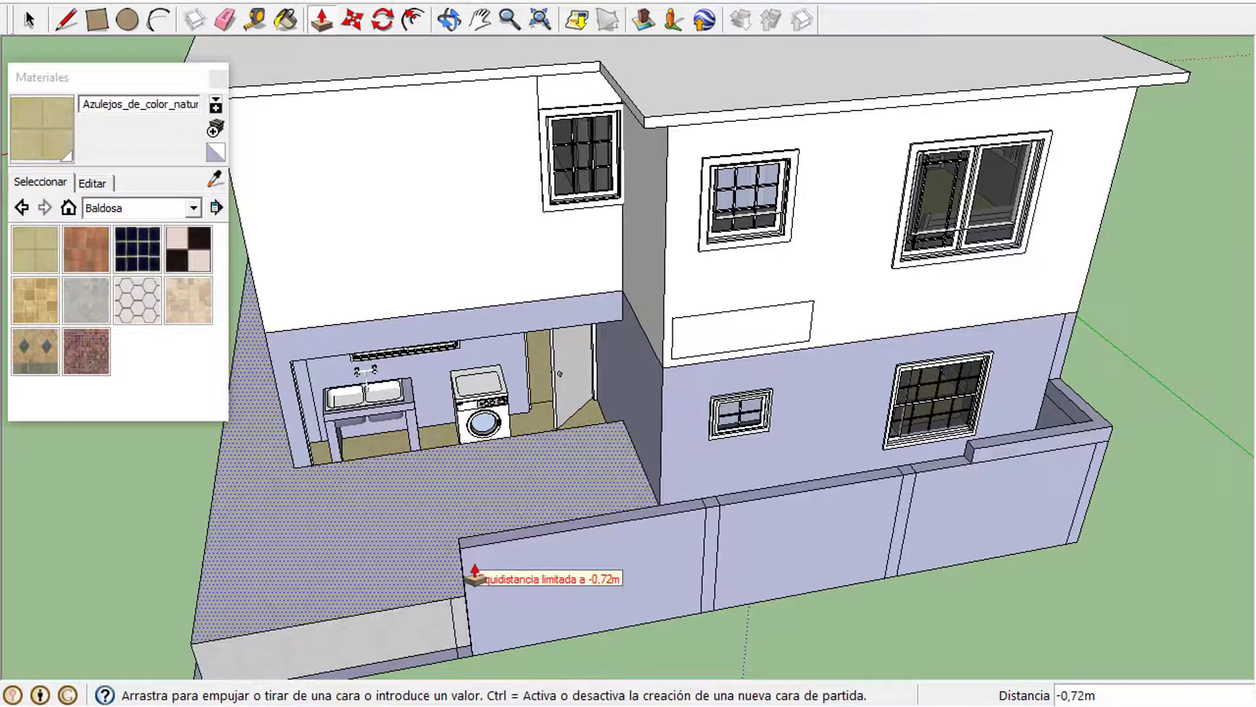
left_click(475, 579)
key("ctrl+z")
- Raise the next rear post level with the finished wall and extend the rear coping towards it
left_click(465, 656)
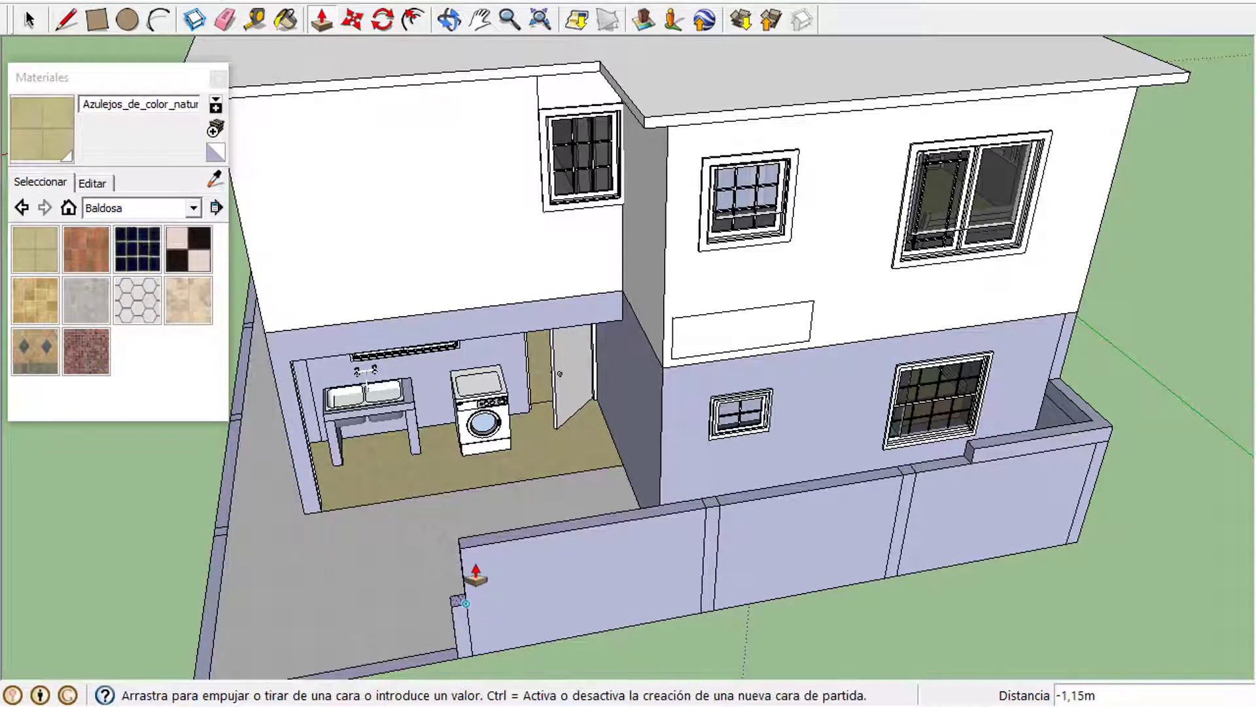
left_click(486, 553)
left_click(969, 460)
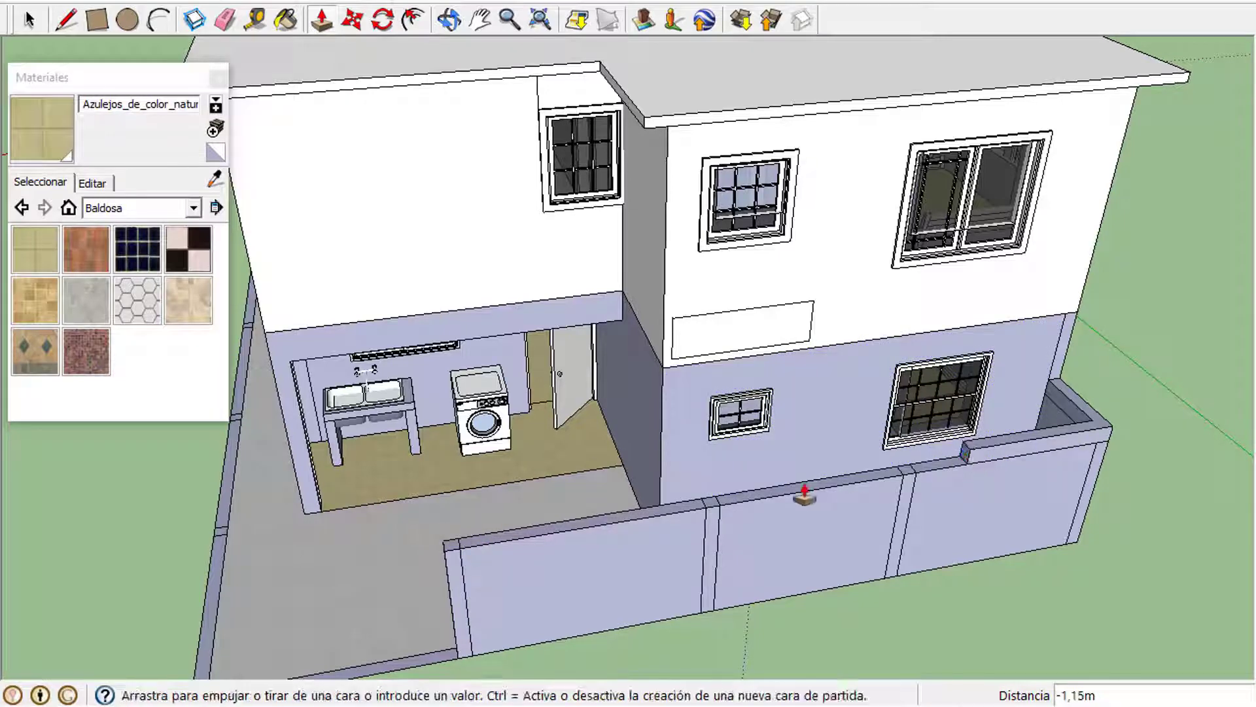
left_click(537, 527)
- Raise the last rear kerb panel and the far corner post 1.50 m, and extend the rear coping to that corner
left_click(482, 21)
left_click(489, 27)
left_click_drag(499, 364, 702, 280)
left_click(452, 23)
left_click_drag(567, 370, 672, 406)
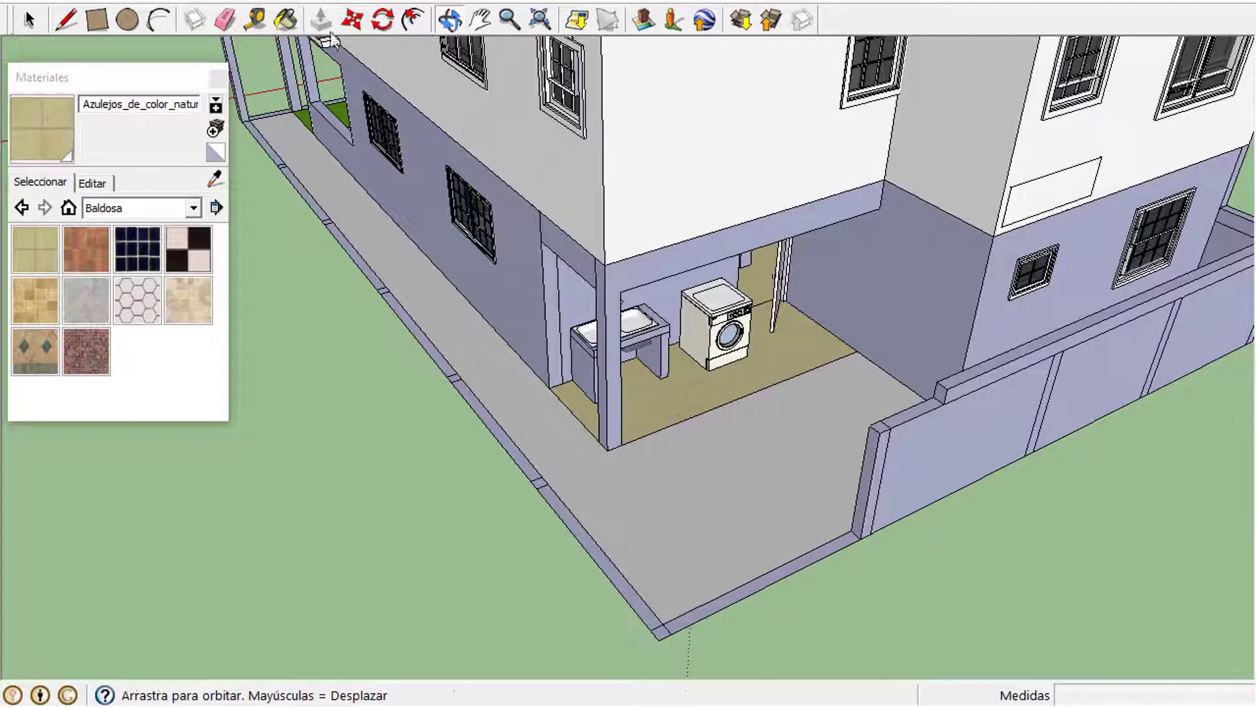
left_click(321, 21)
left_click(846, 544)
left_click(881, 447)
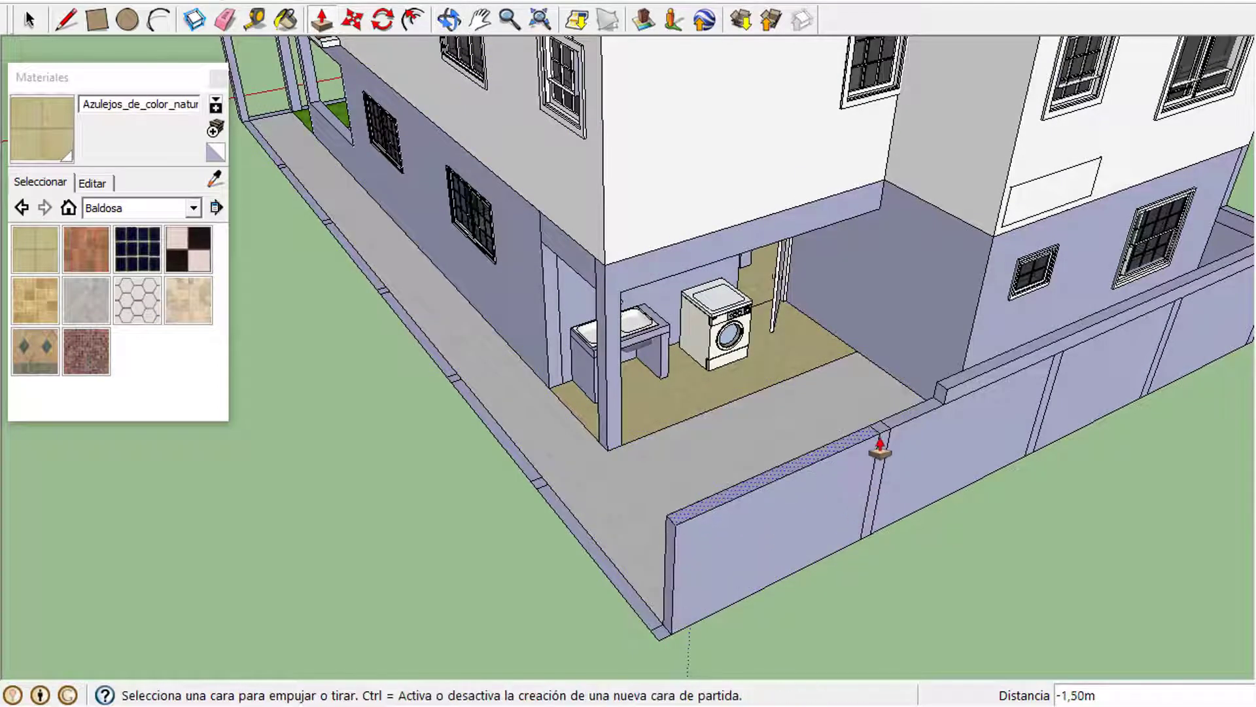
left_click(666, 633)
left_click(691, 522)
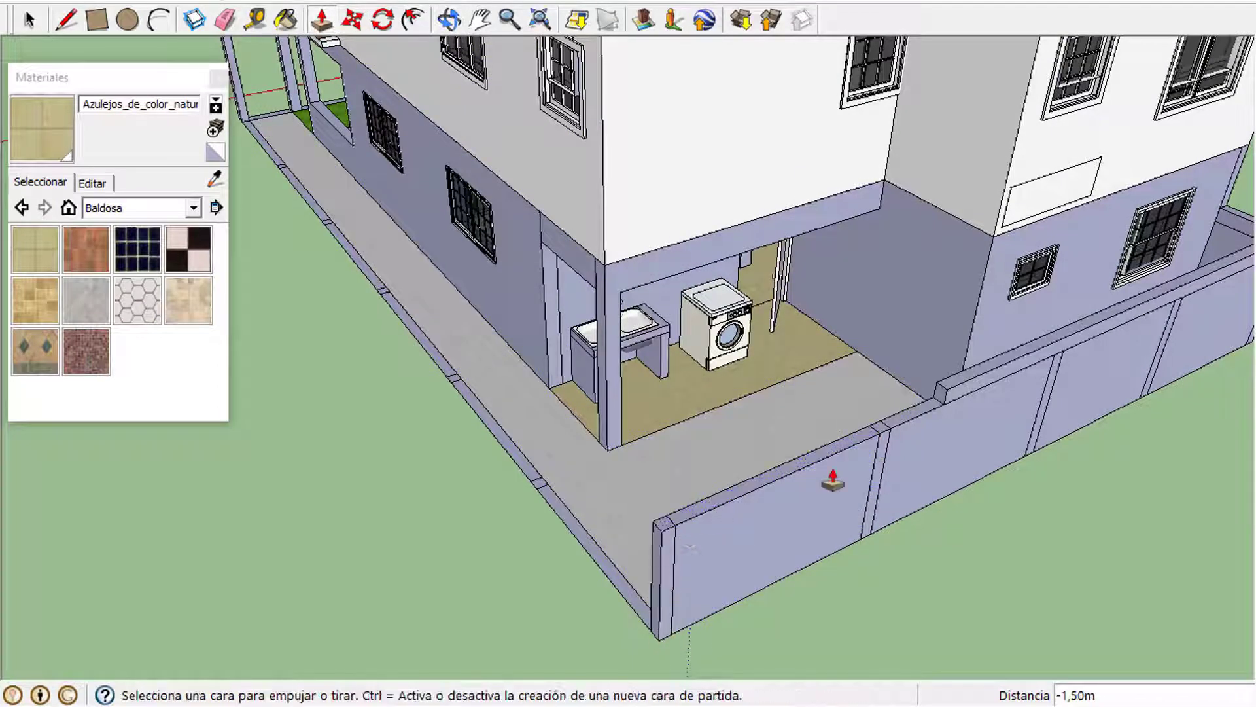
left_click(940, 394)
left_click(657, 543)
- Mark the coping division at the laundry-side corner and raise the first kerb panel of the side path 1.50 m
left_click(450, 21)
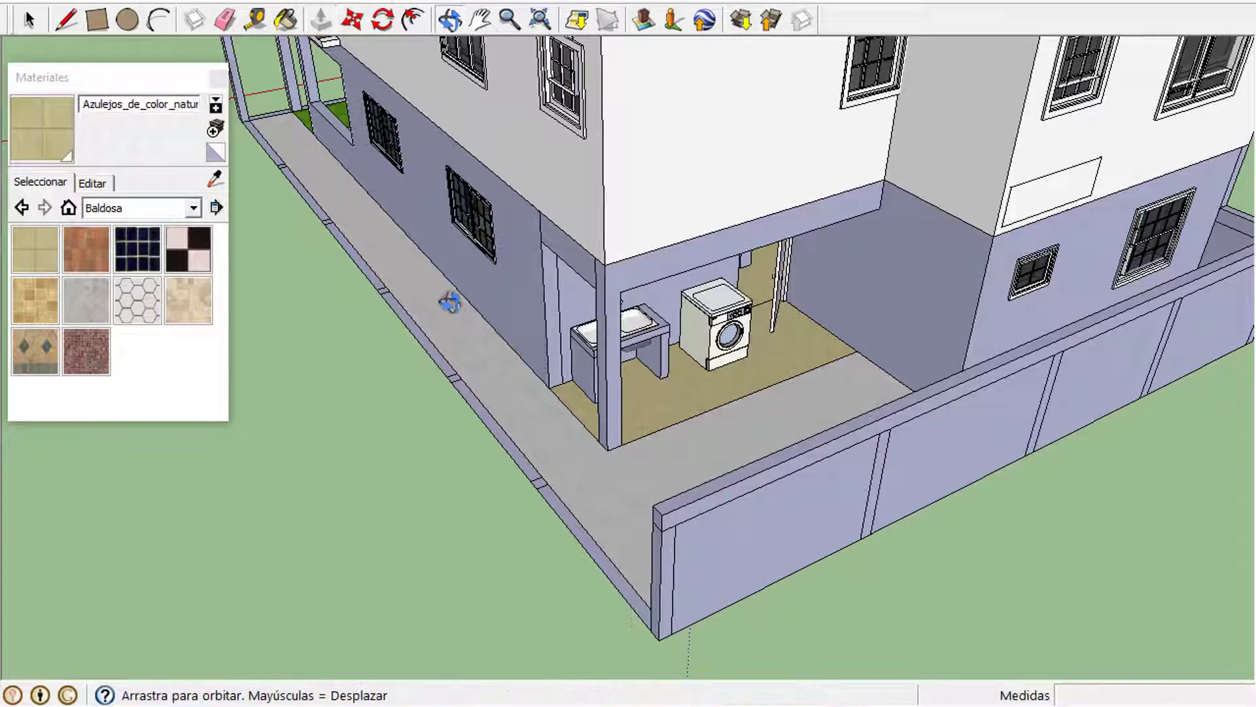
left_click_drag(449, 301, 892, 351)
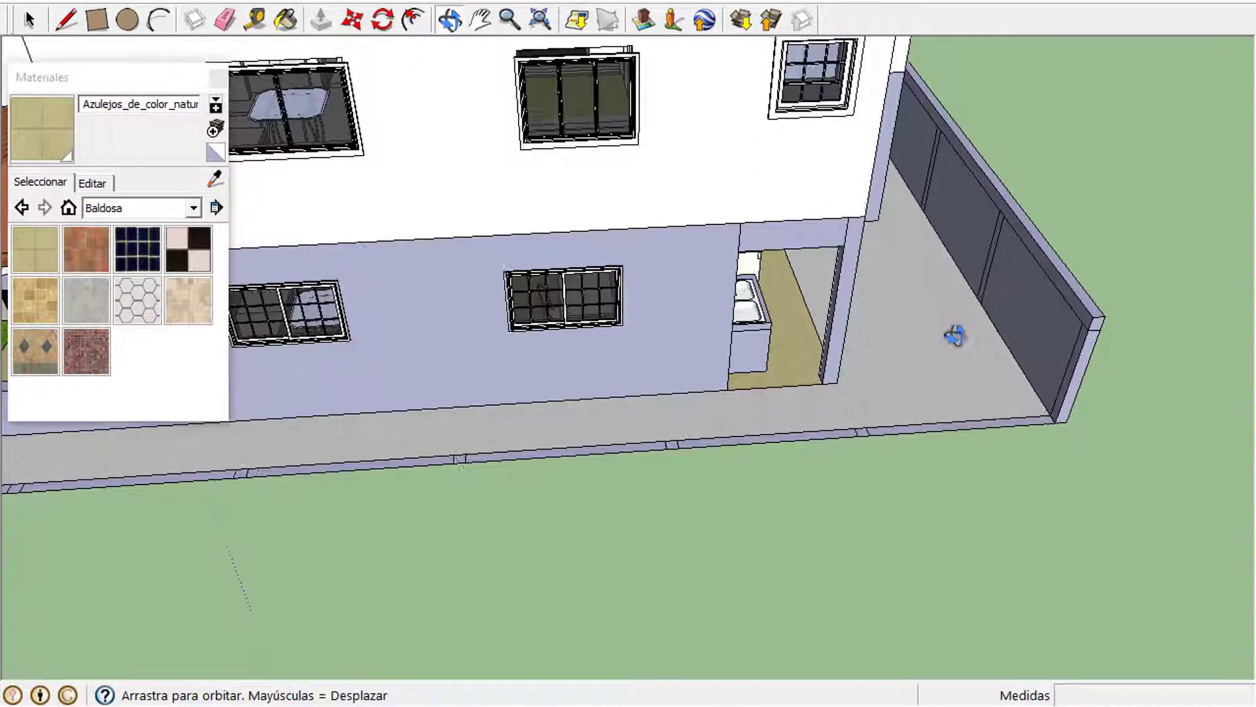
left_click(509, 20)
left_click_drag(903, 303, 1043, 269)
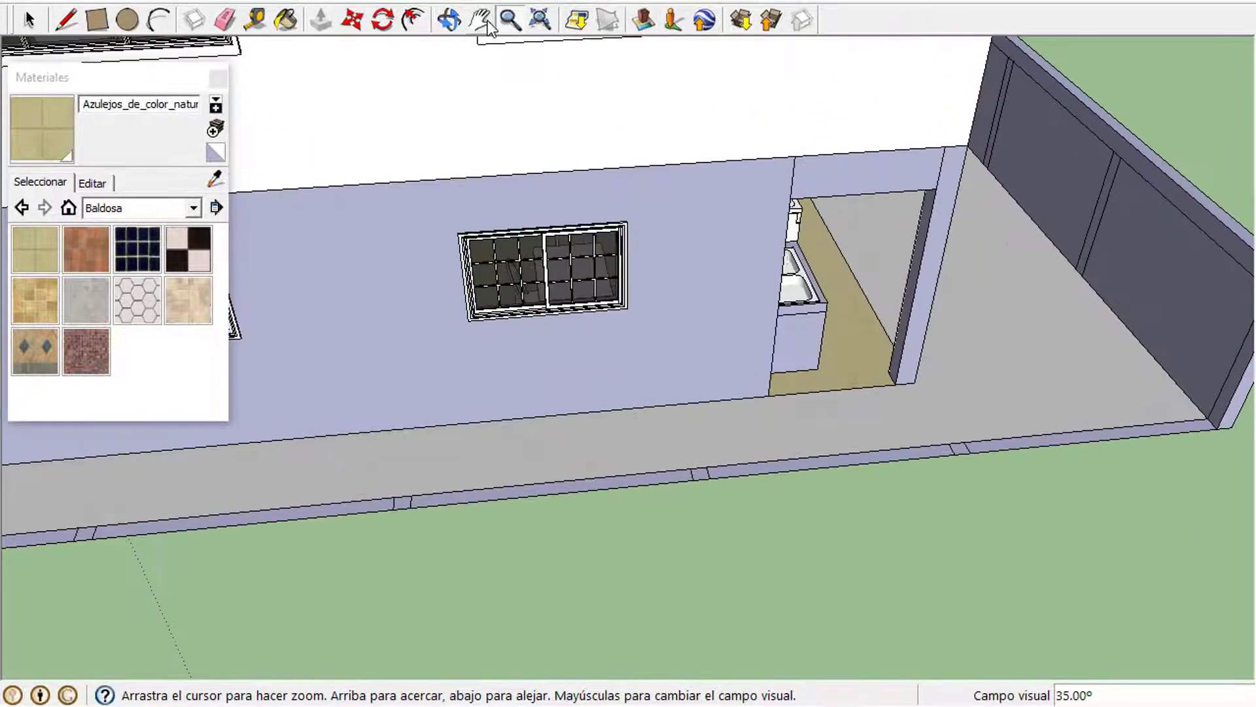
left_click(482, 20)
left_click_drag(926, 233, 704, 265)
left_click(66, 20)
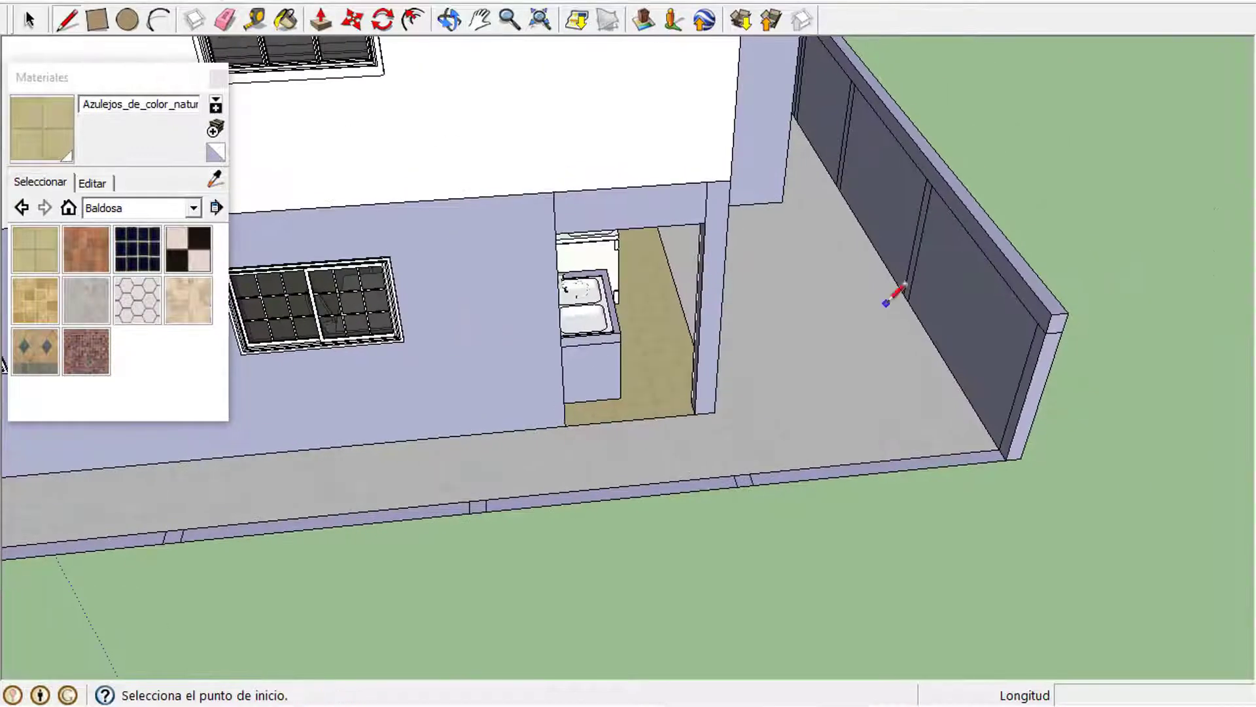
left_click(1045, 312)
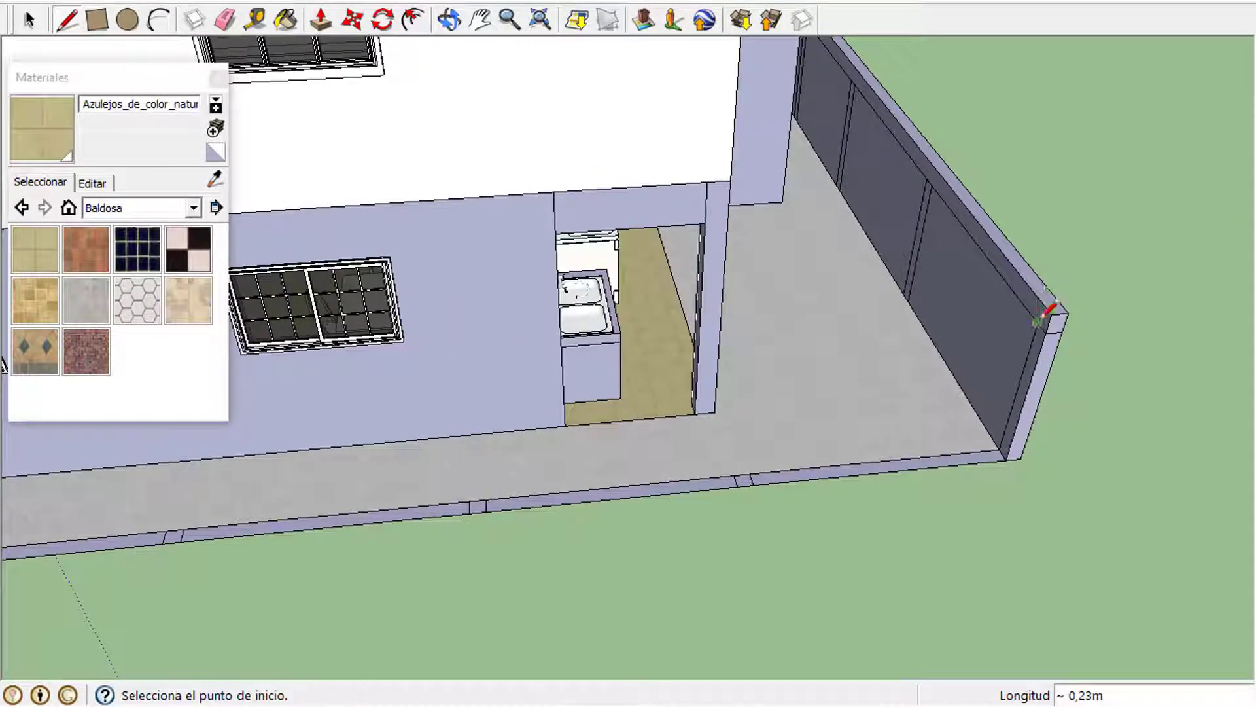
left_click(321, 21)
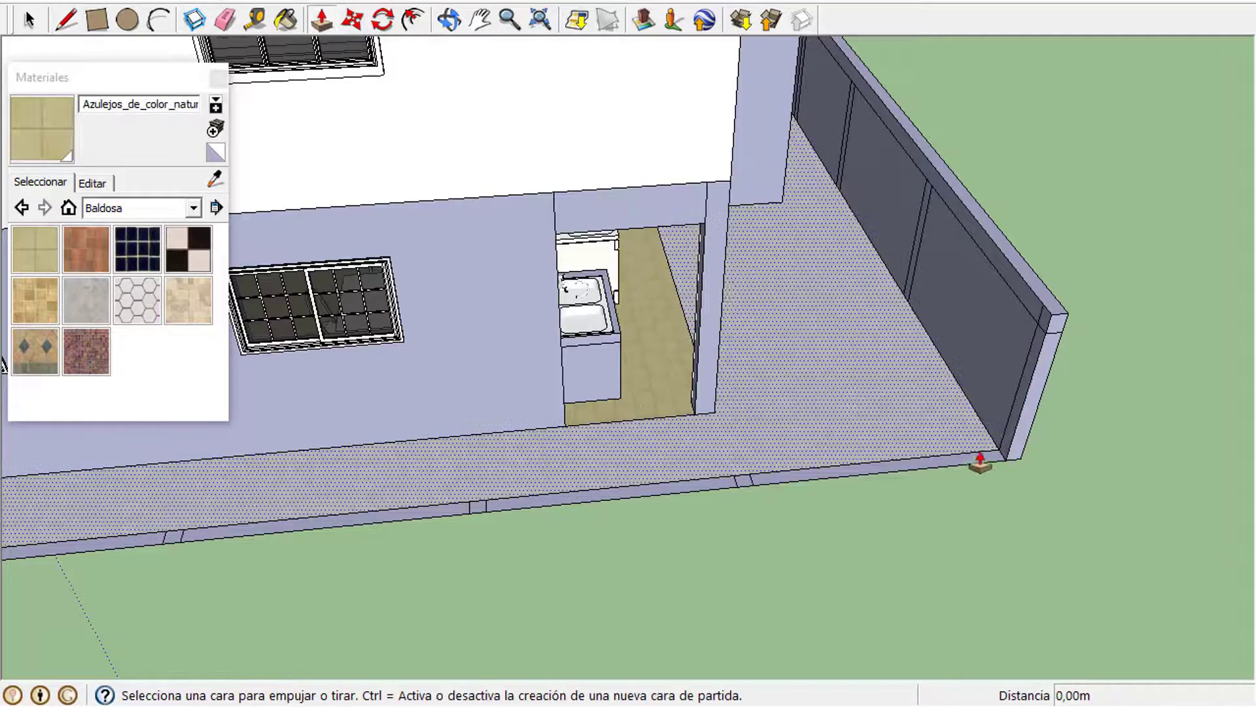
left_click(993, 457)
left_click(1043, 330)
- Raise the next post and panel beside the laundry area 1.50 m and run the coping along them from the corner
left_click(1045, 329)
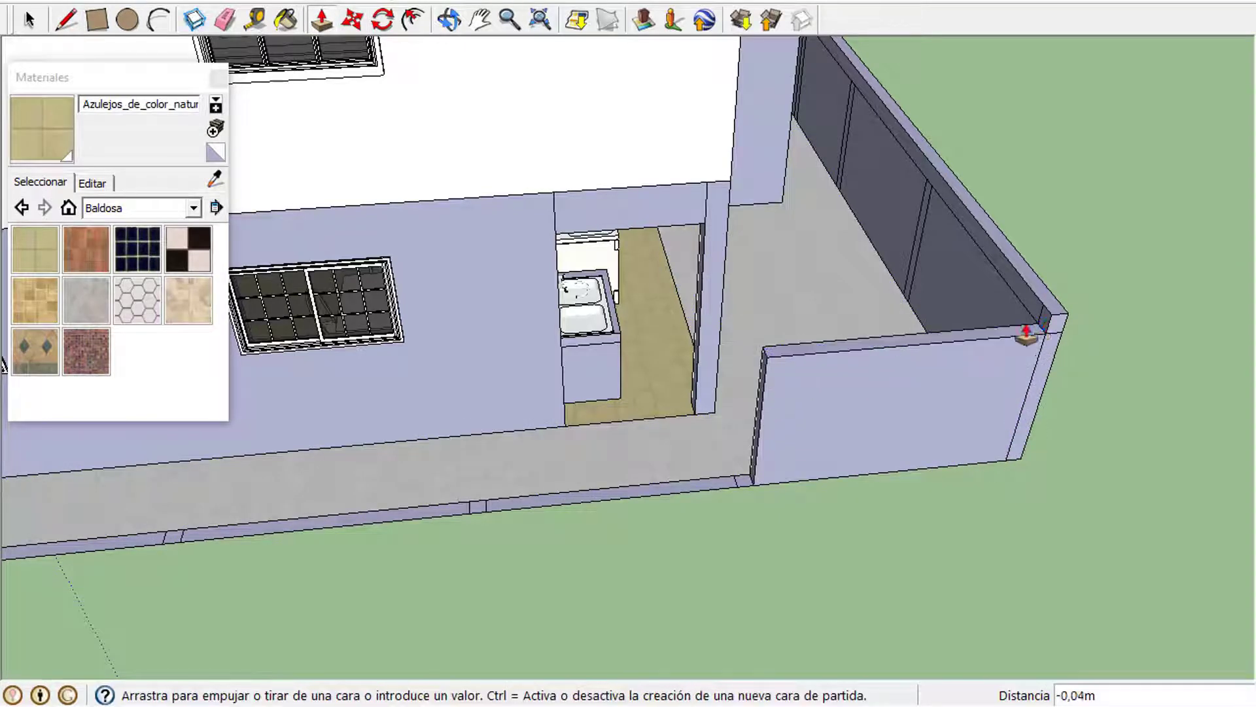
left_click(817, 368)
left_click(745, 486)
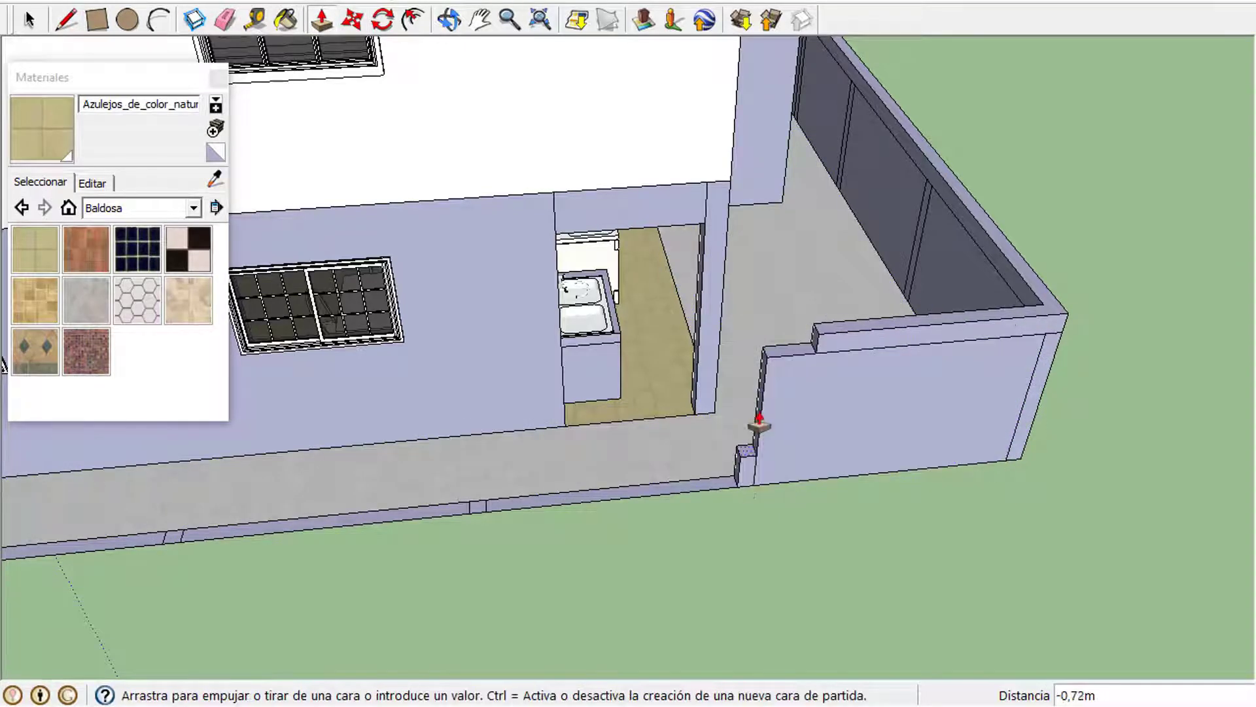
left_click(766, 364)
left_click(700, 490)
left_click(753, 383)
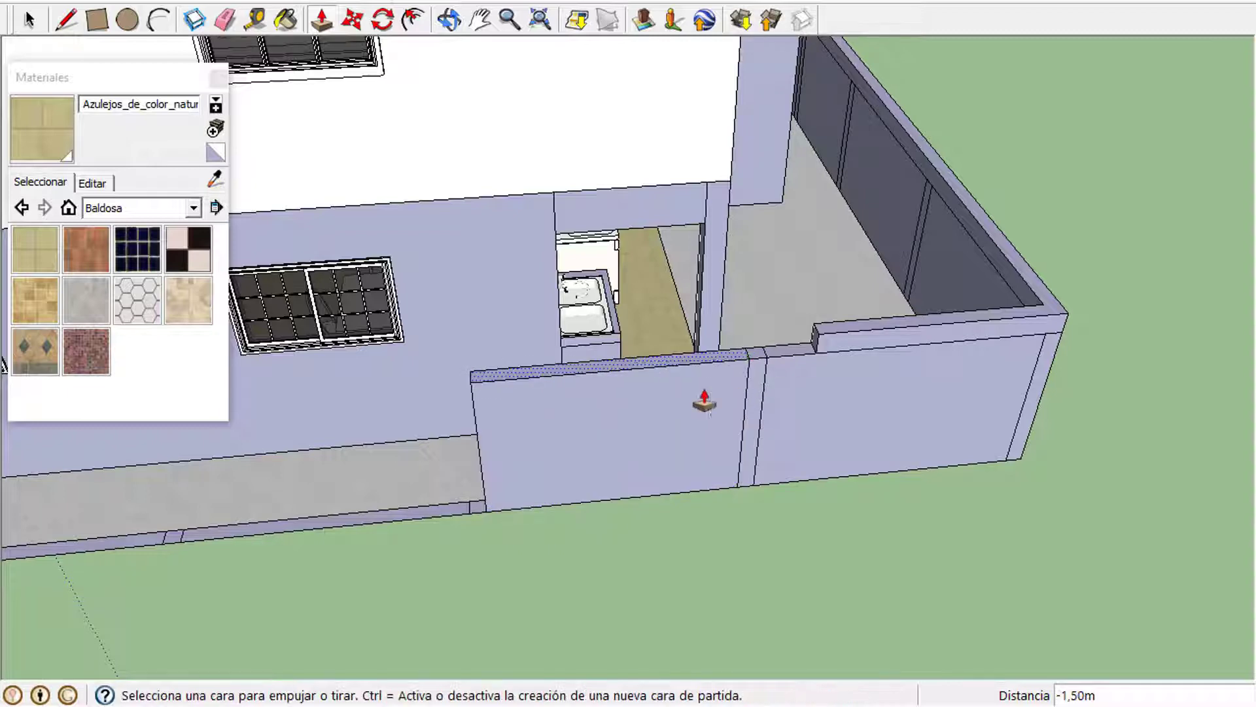
left_click(816, 347)
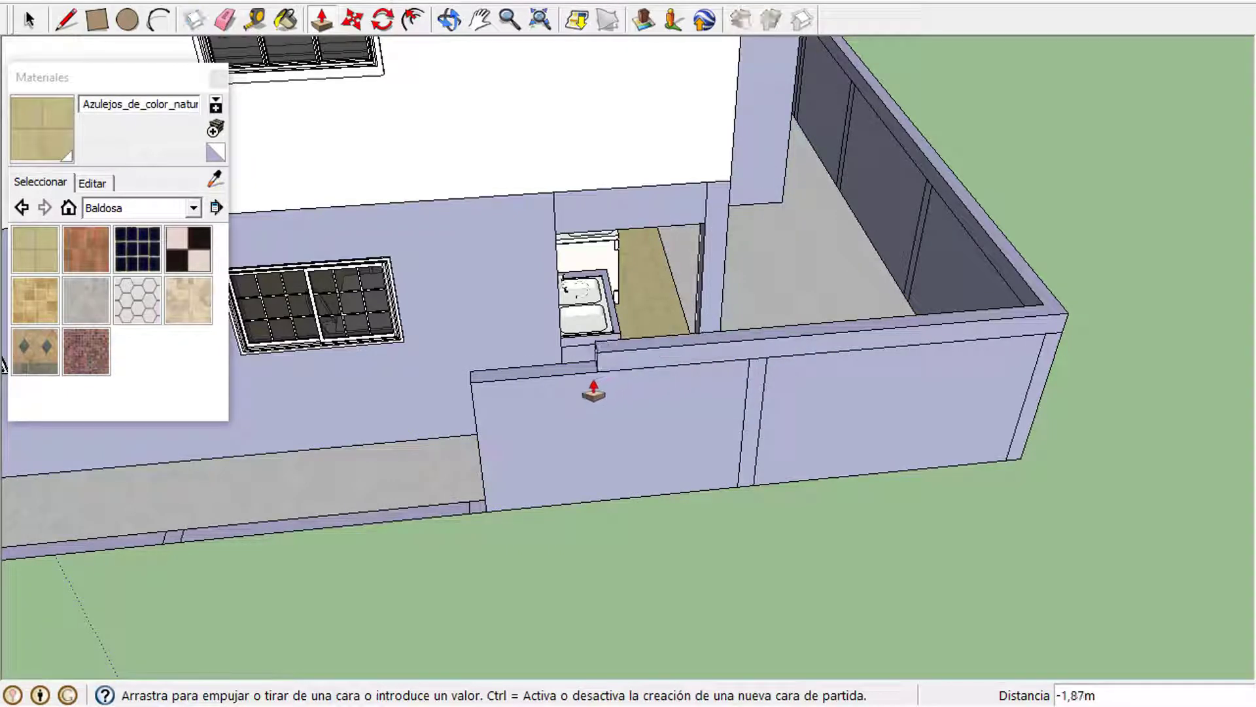
left_click(559, 360)
- Raise the following post and the kerb panel opposite the first side window 1.50 m
left_click(449, 20)
left_click_drag(426, 309, 629, 311)
left_click_drag(505, 359, 729, 210)
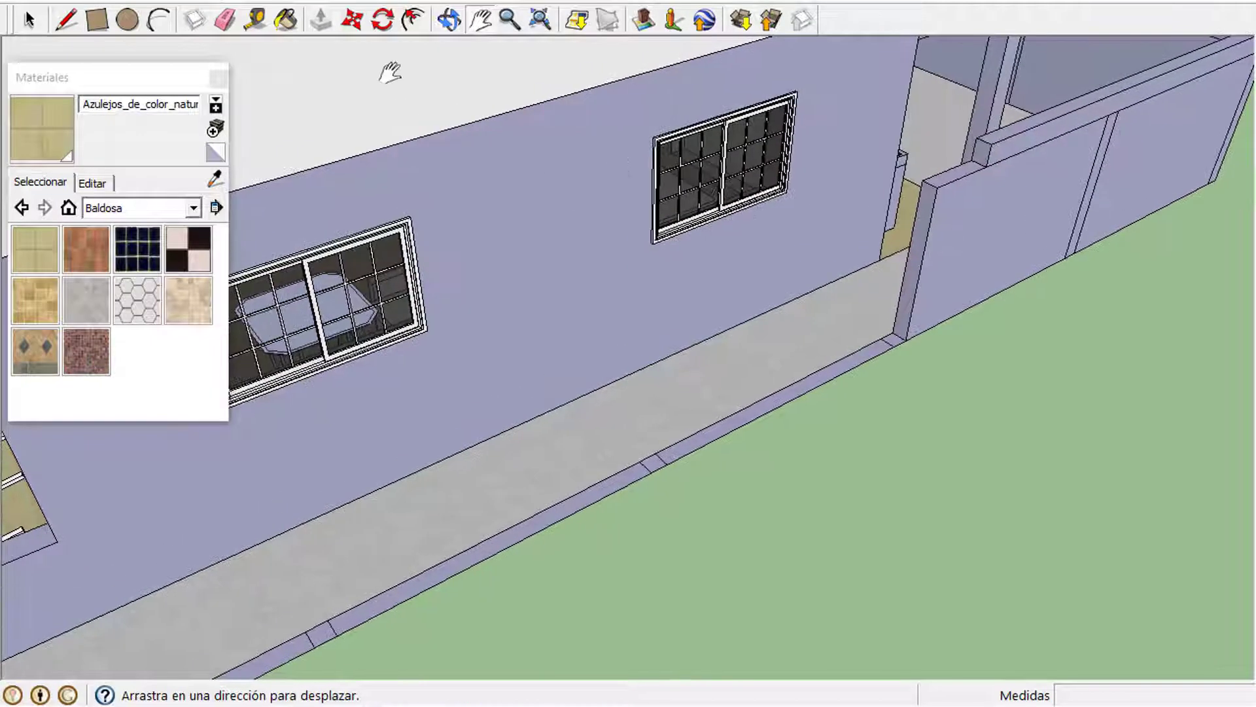
left_click(321, 20)
left_click(897, 343)
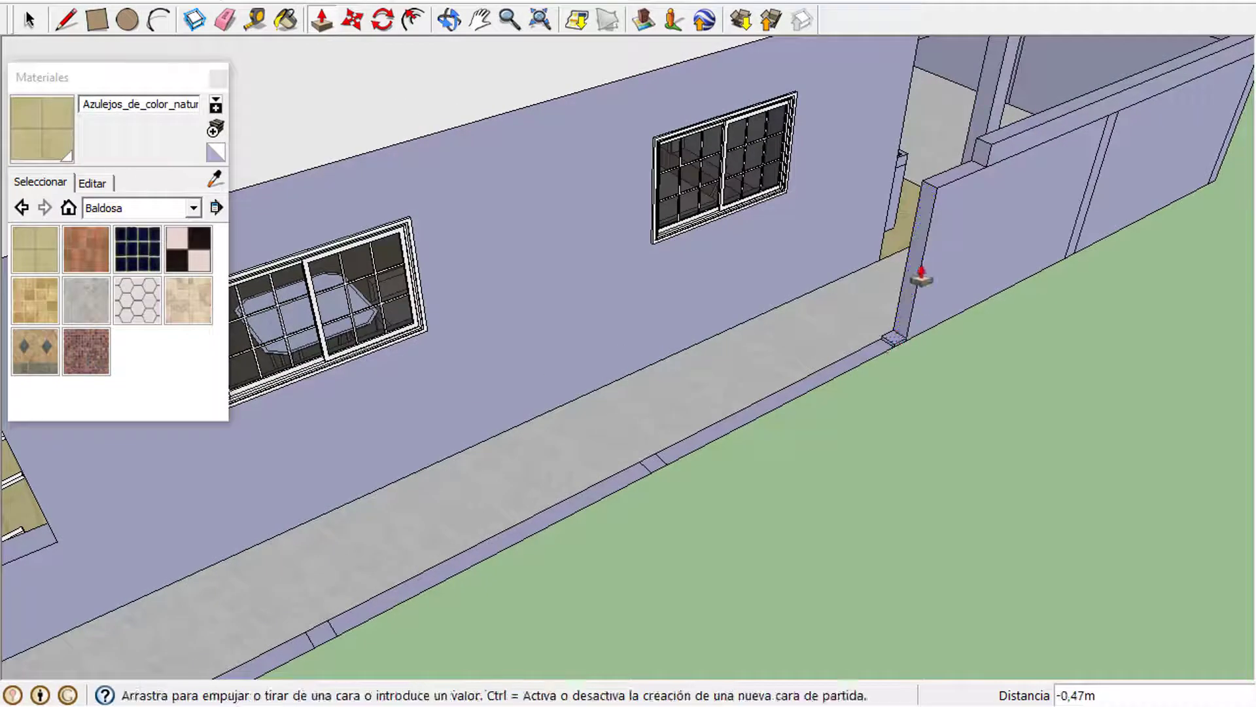
left_click(940, 202)
left_click(786, 393)
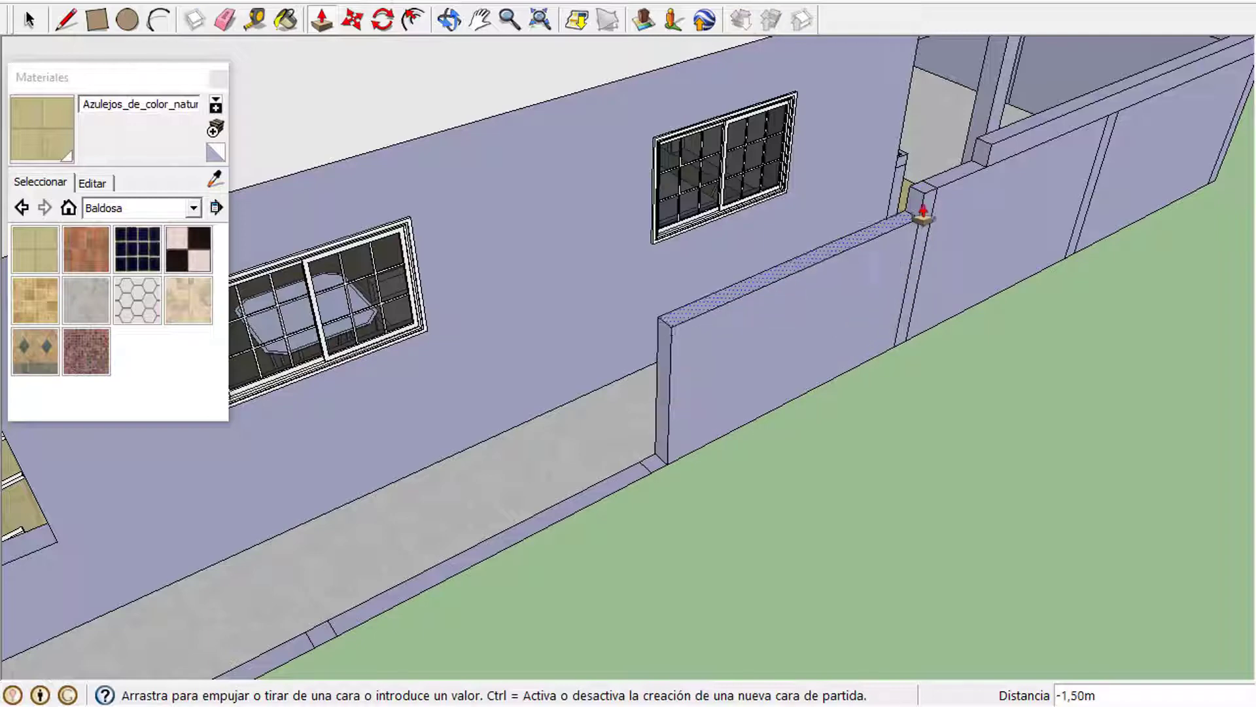
left_click(917, 202)
- Raise the next two posts and two panels along the side path 1.50 m, and extend the coping over them
left_click(653, 461)
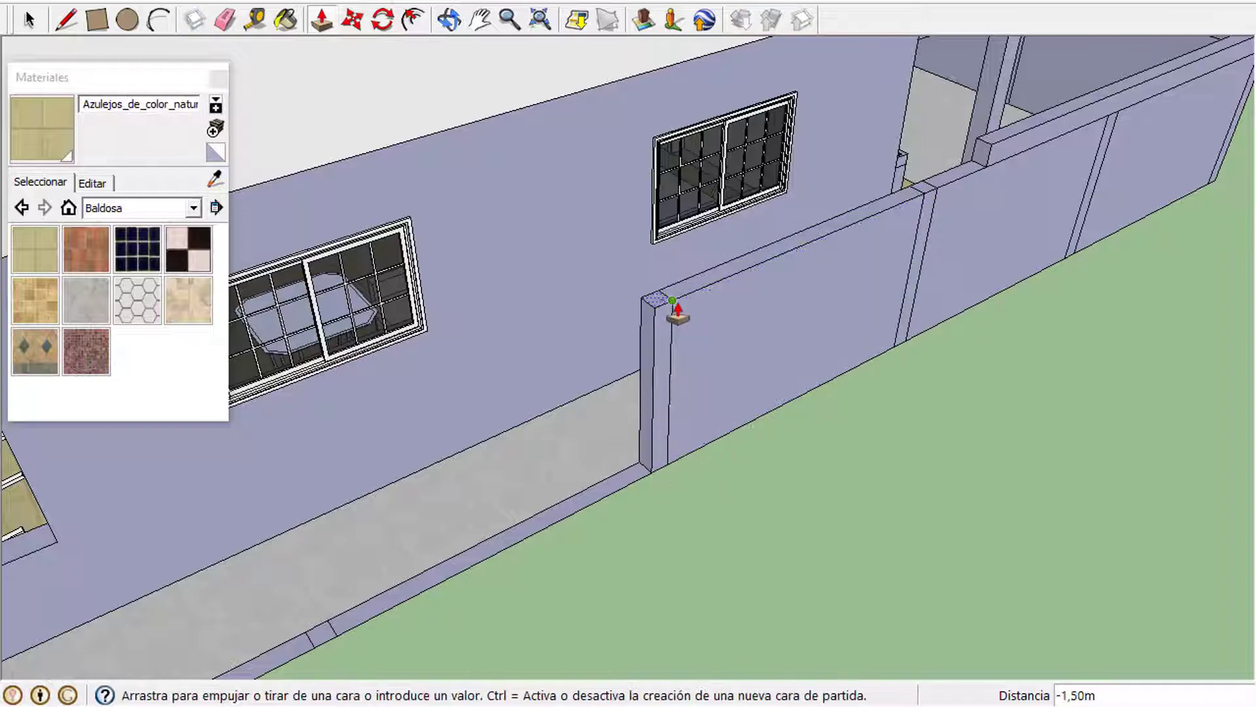
left_click(674, 309)
left_click(637, 482)
left_click(658, 324)
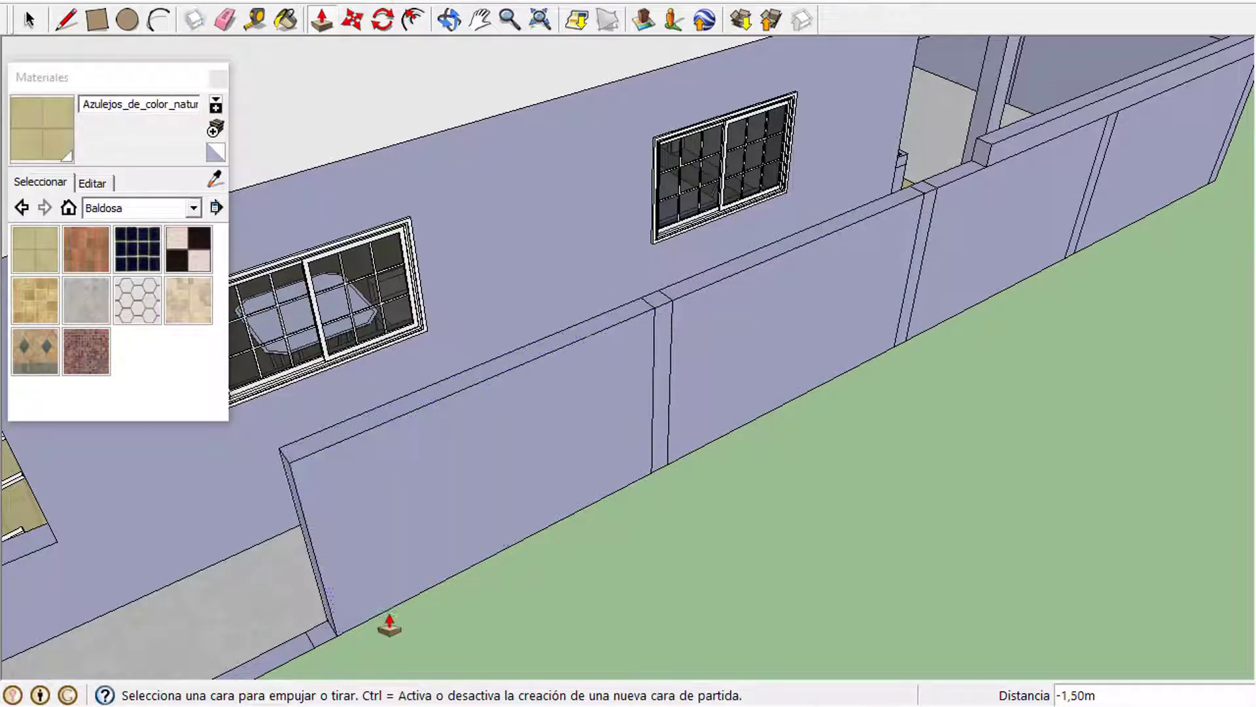
left_click(326, 638)
left_click(314, 467)
left_click(291, 634)
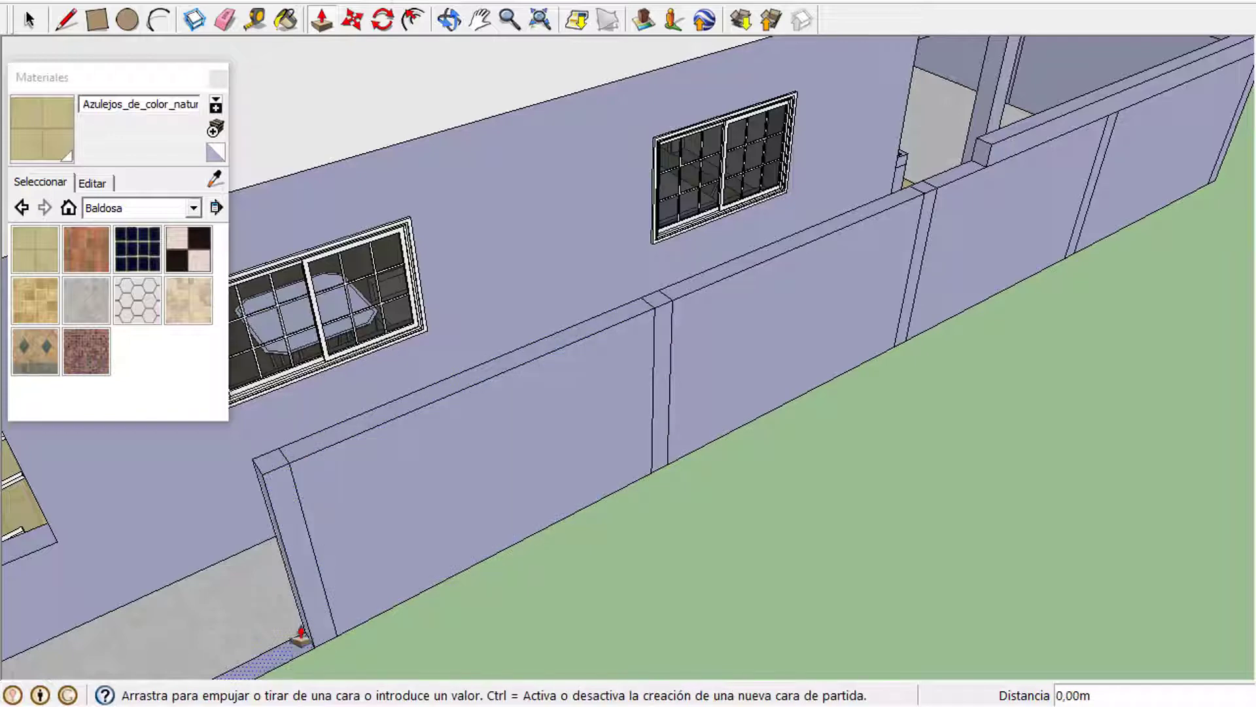
left_click(283, 478)
left_click(977, 167)
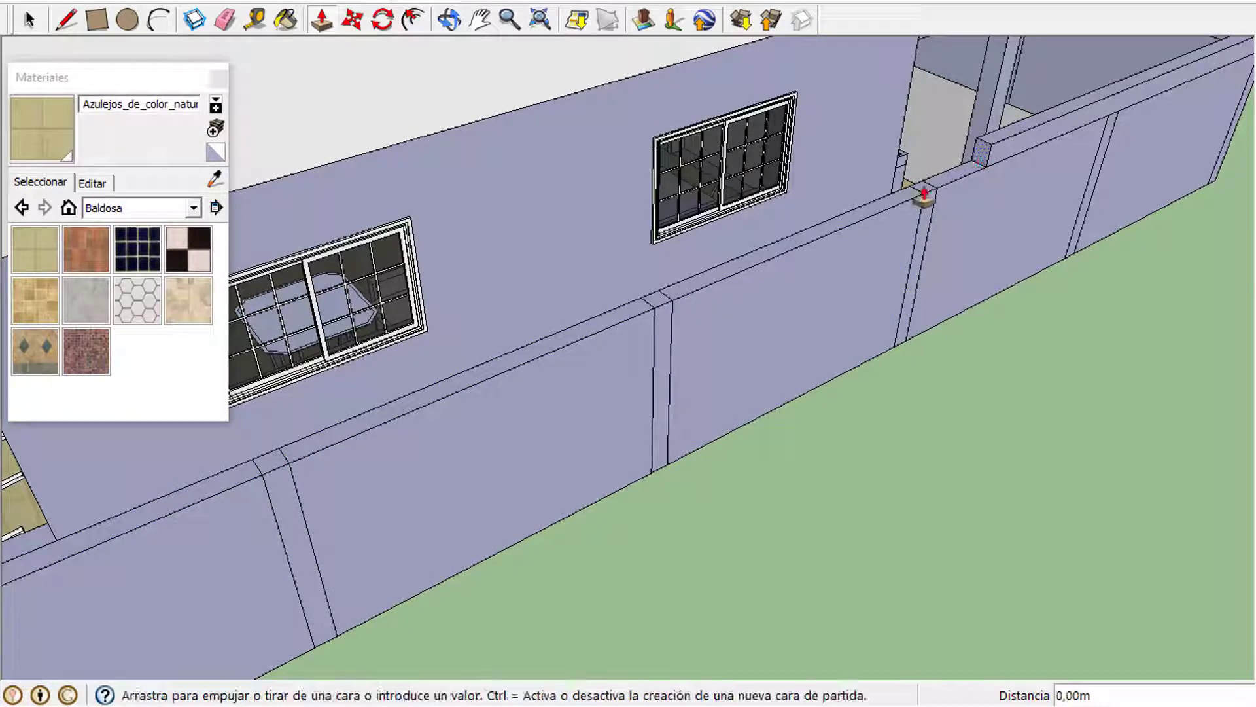
left_click(129, 547)
- Raise the last side-path post and the kerb panel beside the porch 1.50 m, and extend the coping over them to the front corner post
left_click(480, 20)
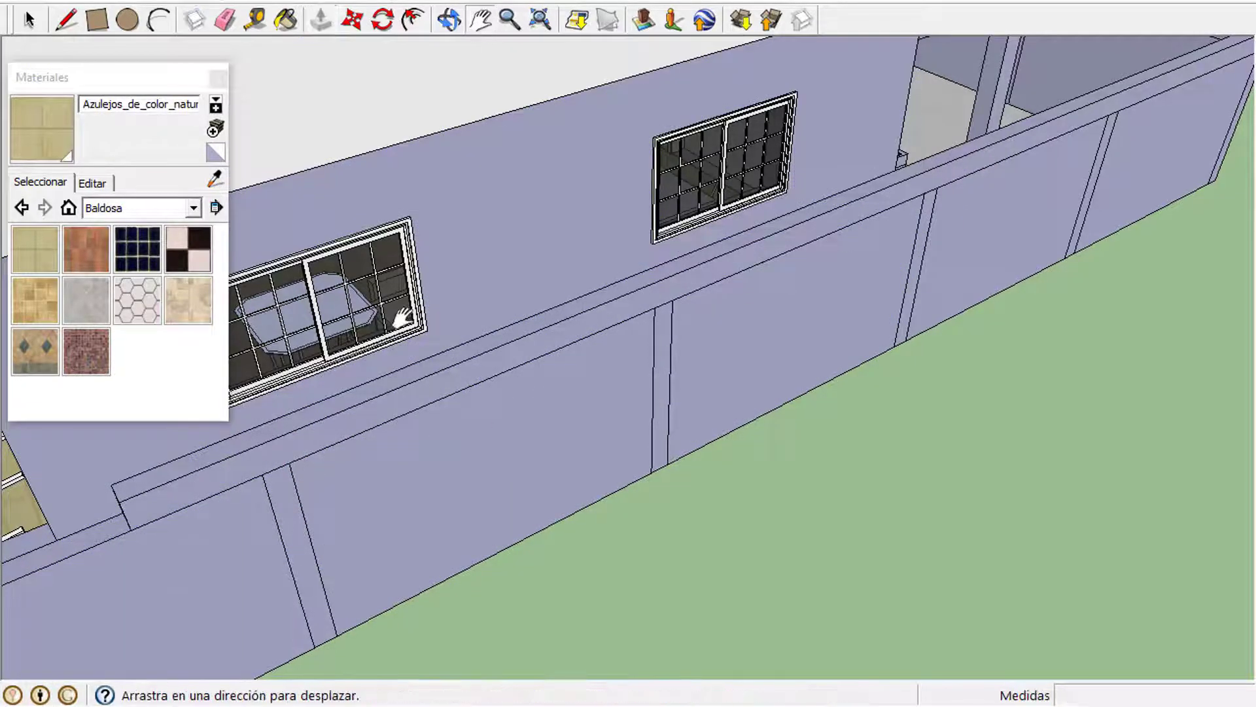
left_click_drag(401, 317, 934, 160)
left_click_drag(517, 357, 916, 134)
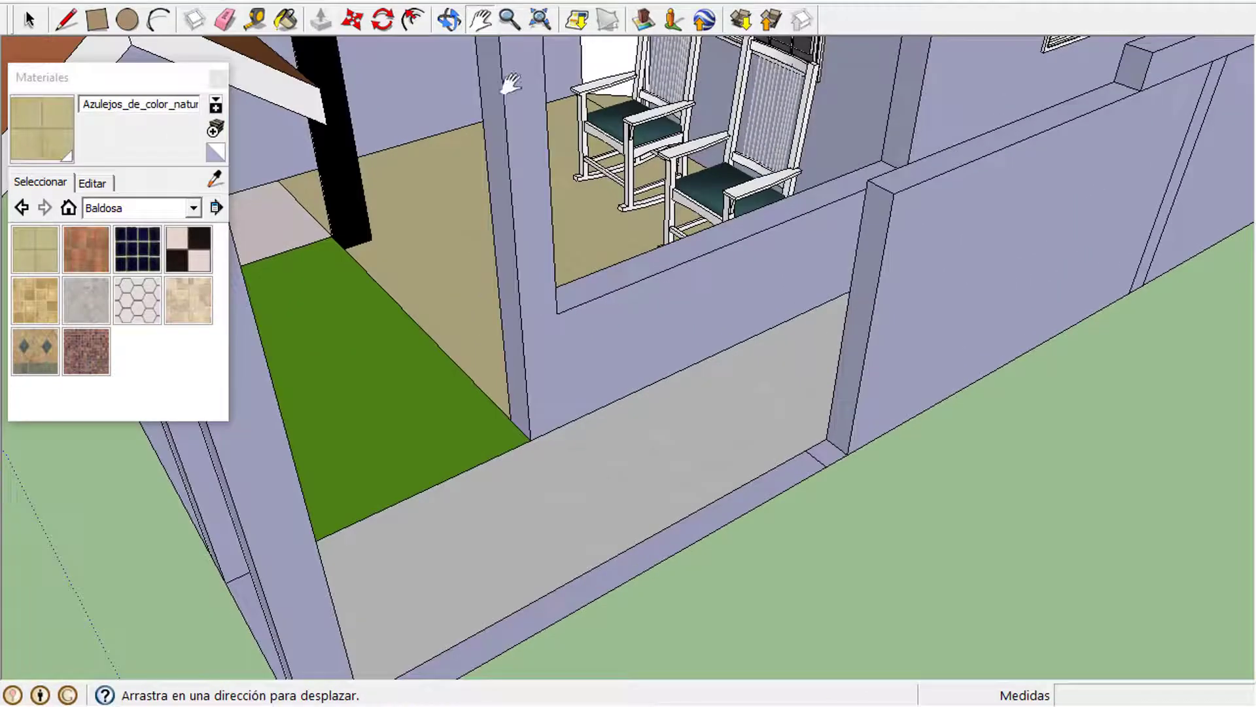
left_click(321, 19)
left_click(824, 451)
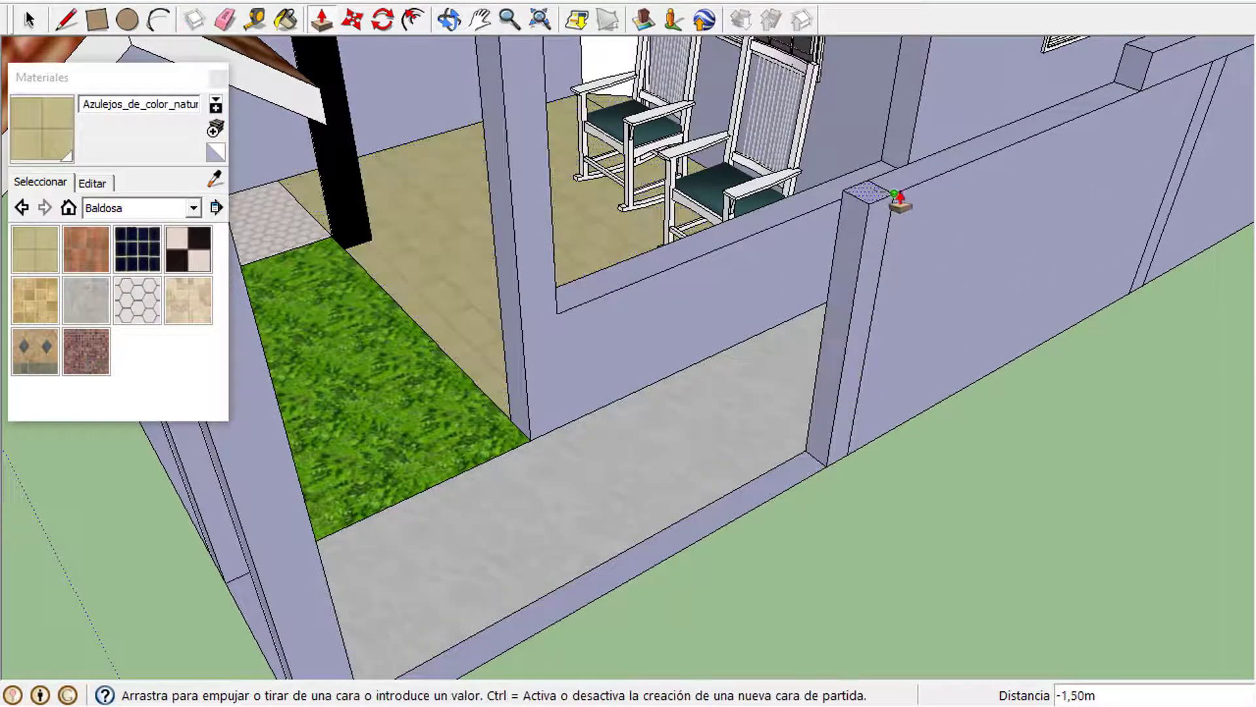
left_click(897, 202)
left_click(808, 463)
left_click(872, 208)
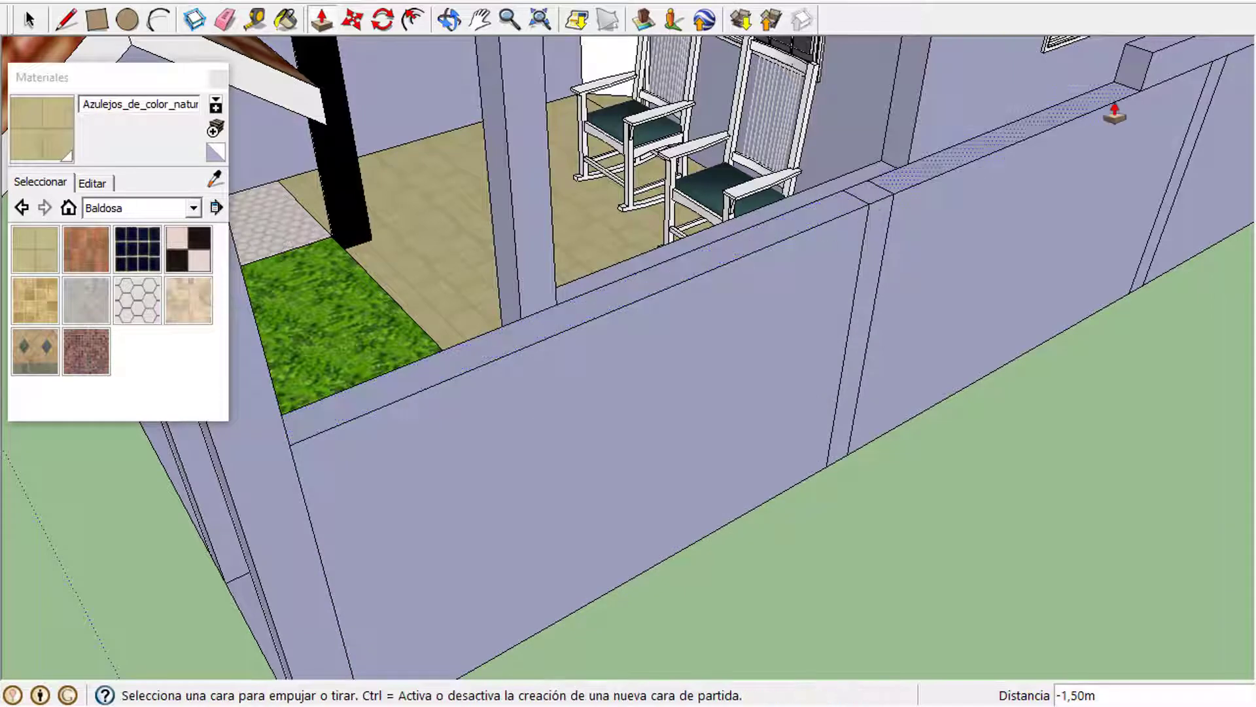
left_click(1133, 80)
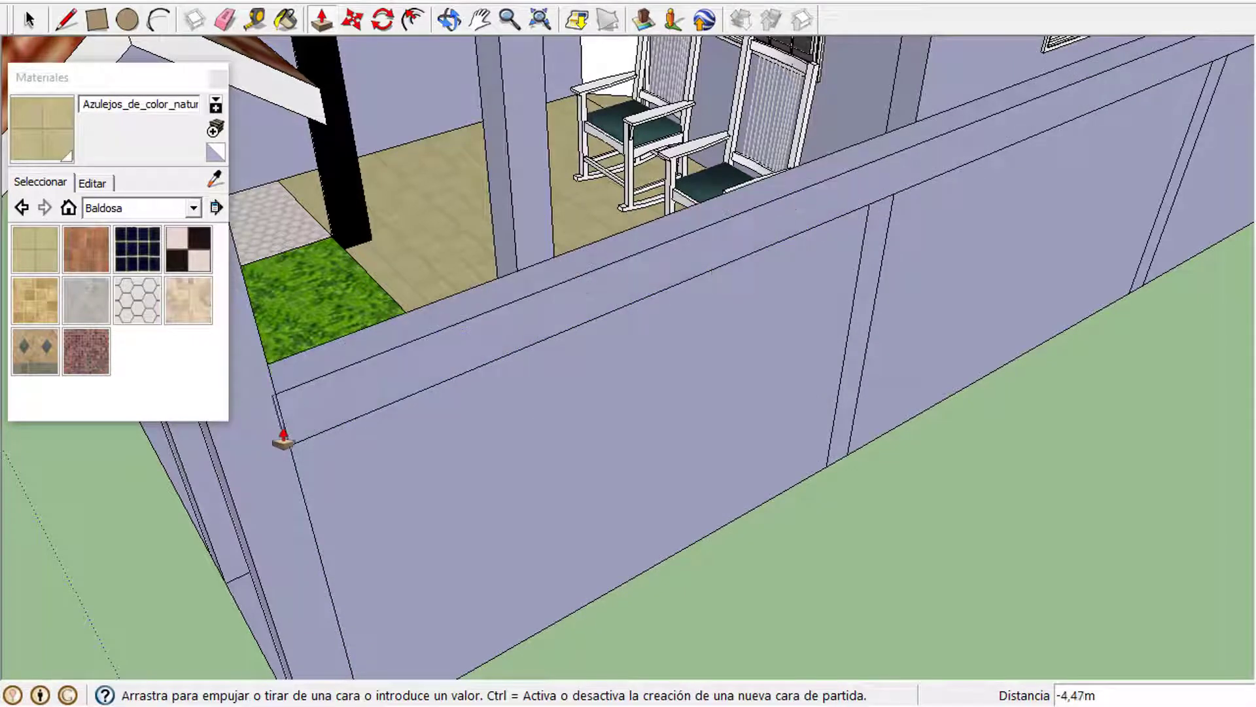
left_click(284, 436)
- Close the garage, pedestrian entrance, garden and side-path openings of the street front with faces by drawing base lines between the posts
left_click(481, 20)
left_click_drag(452, 150, 712, 182)
left_click_drag(405, 52, 592, 68)
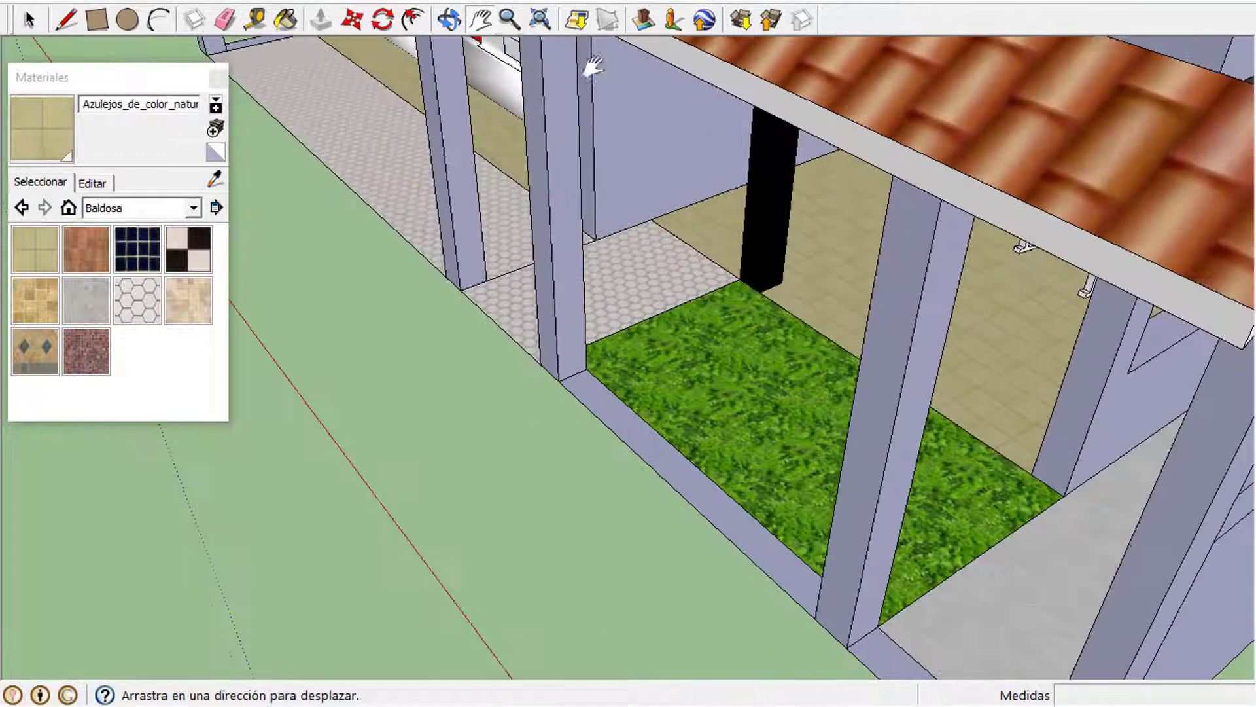
left_click(450, 20)
left_click_drag(468, 108, 740, 150)
left_click(511, 19)
left_click_drag(592, 108, 614, 298)
left_click(218, 77)
left_click(450, 21)
left_click_drag(469, 149, 632, 130)
left_click(483, 20)
left_click_drag(533, 139, 733, 239)
left_click(449, 20)
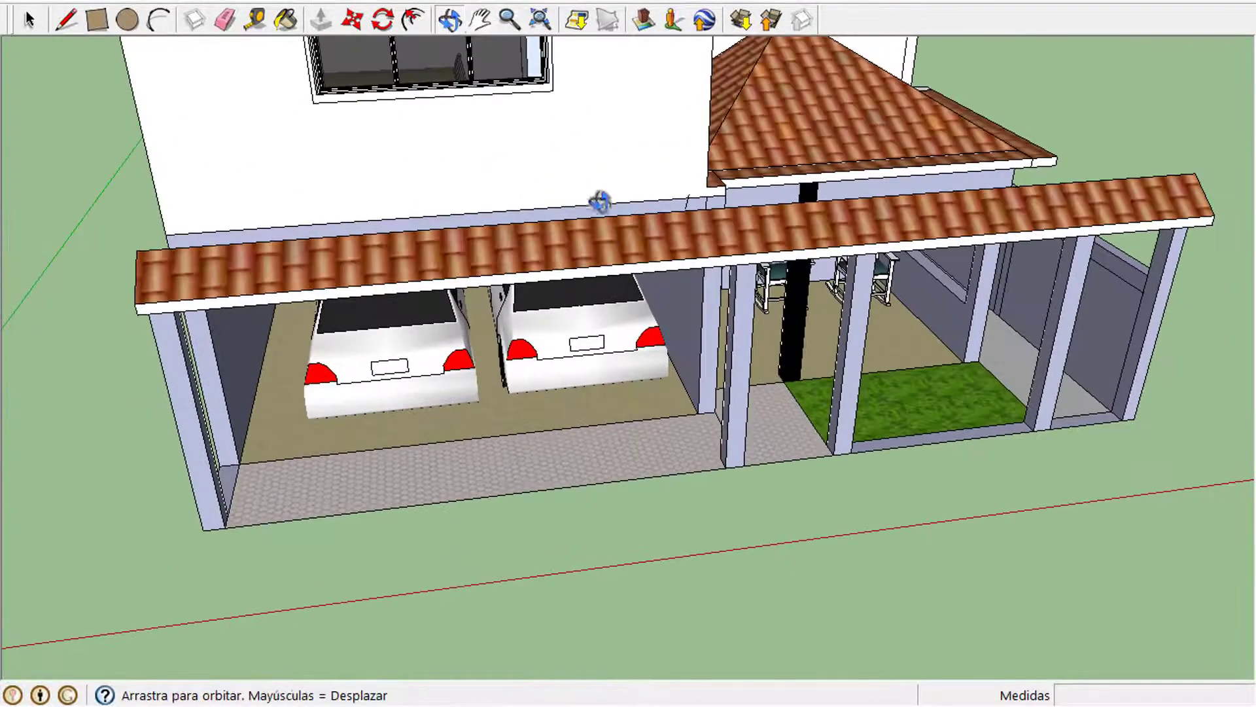
left_click_drag(600, 202, 552, 120)
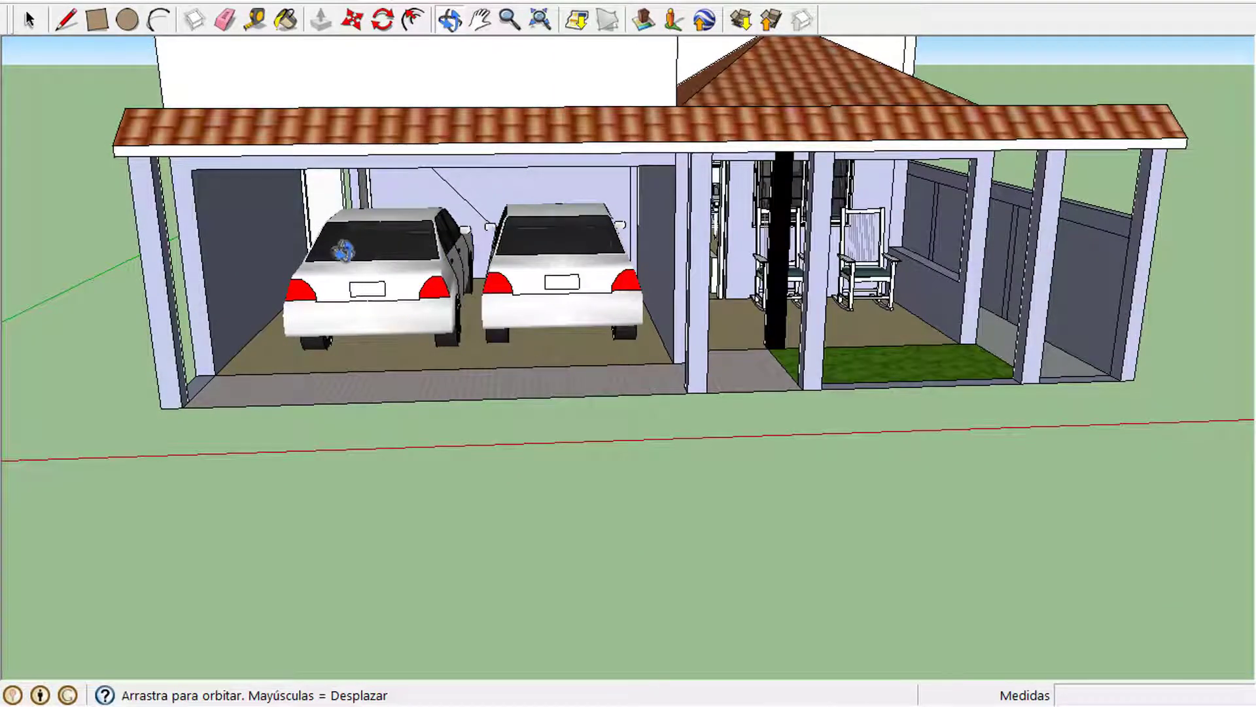
left_click(67, 20)
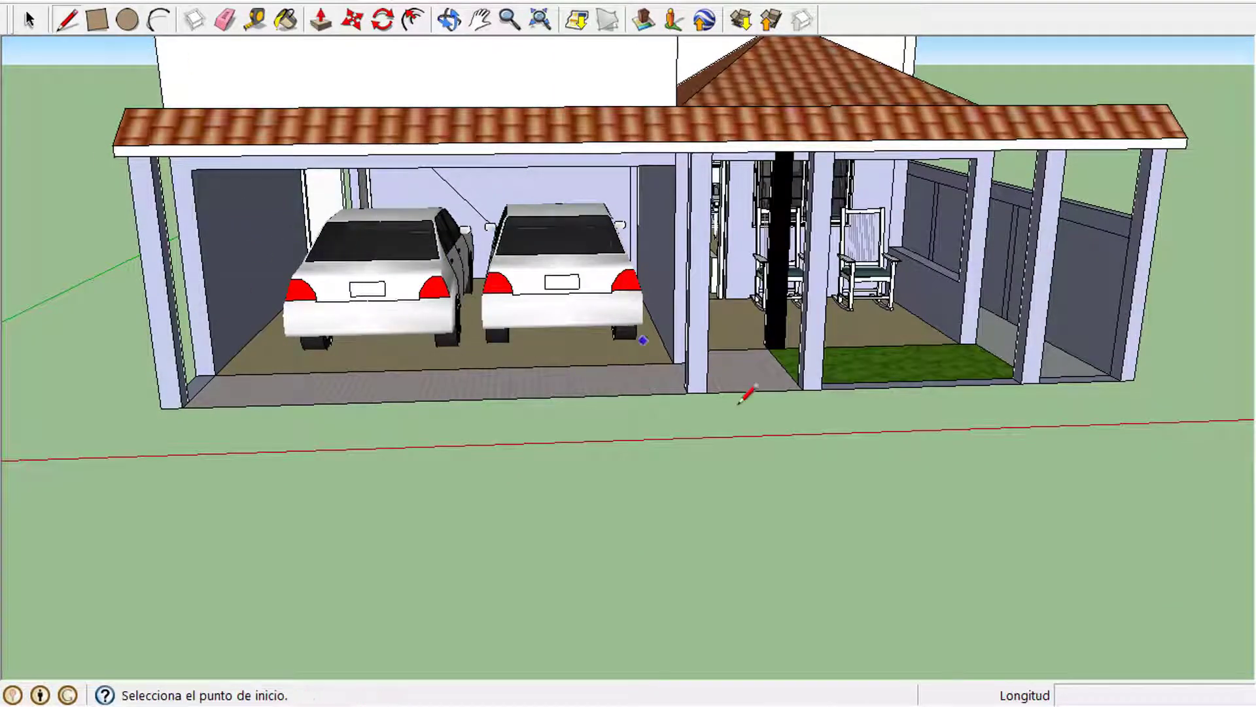
left_click(707, 392)
left_click(802, 390)
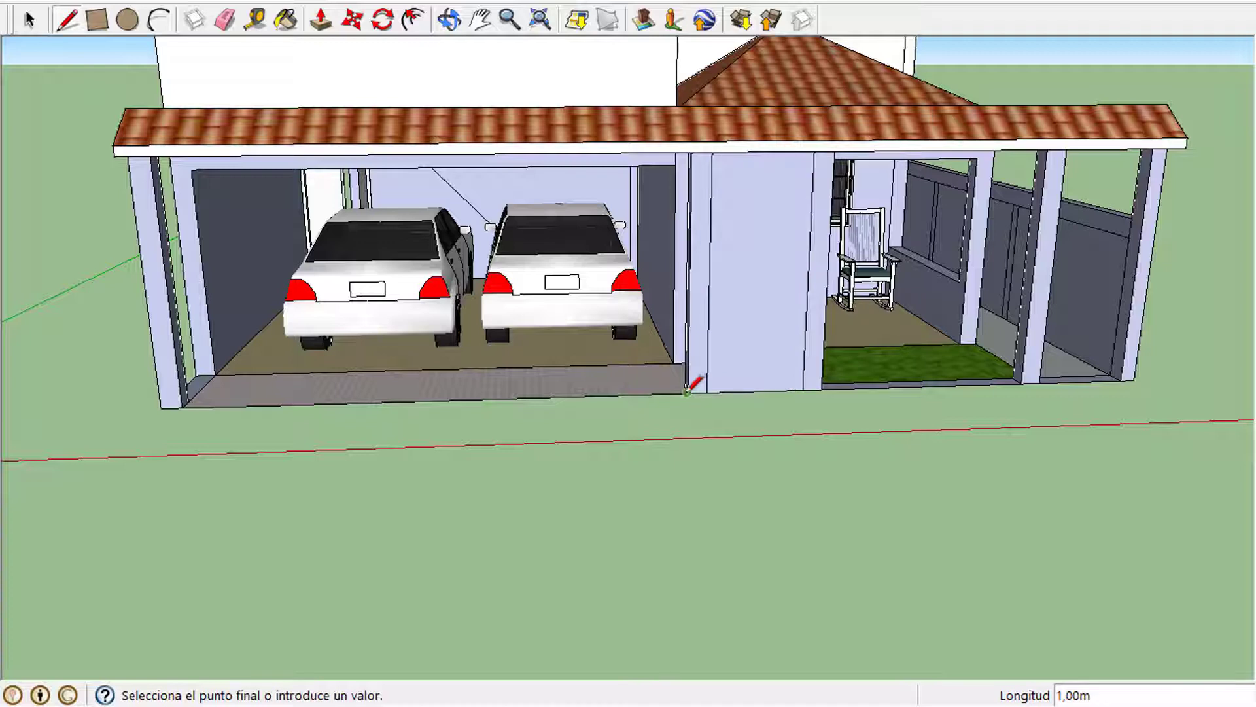
left_click(183, 406)
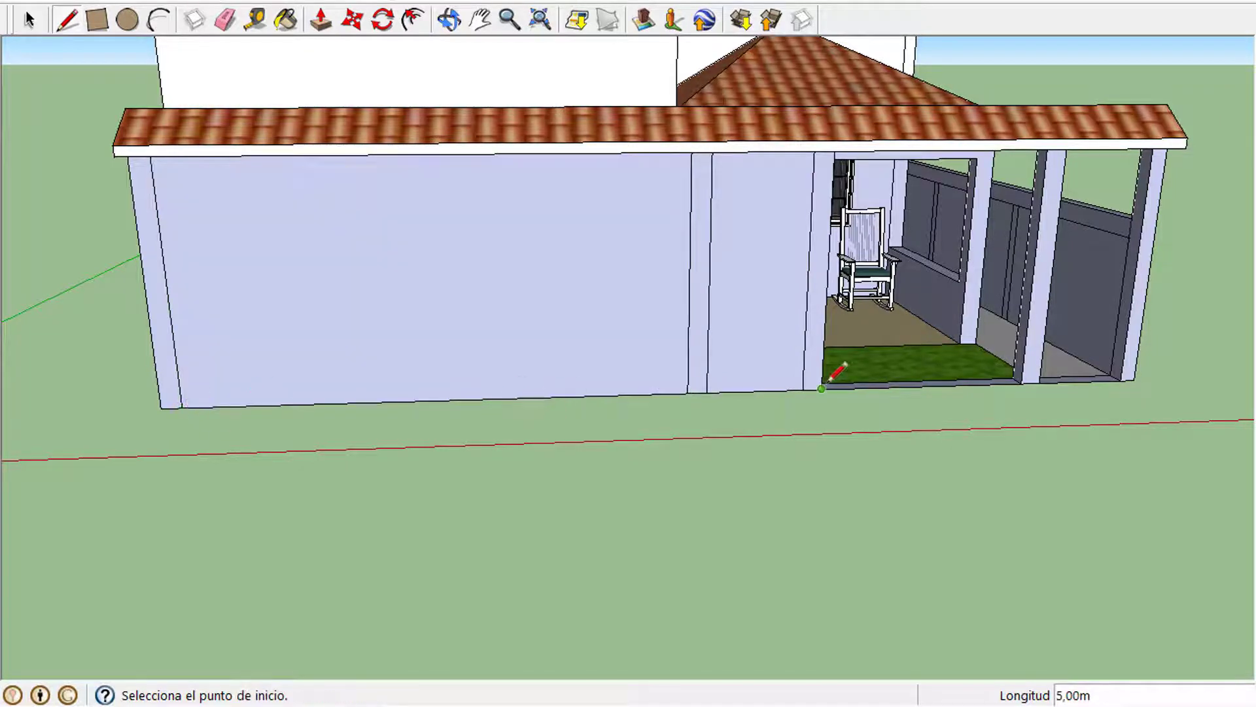
left_click(1020, 384)
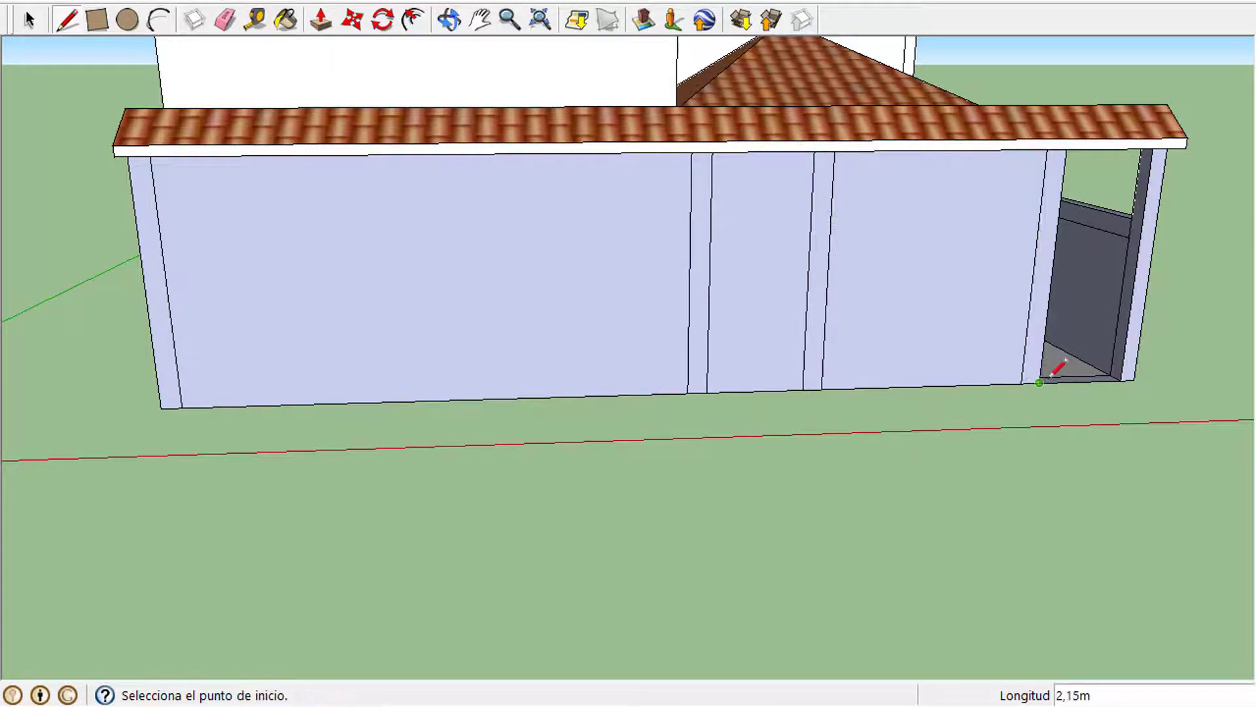
left_click(1121, 380)
- Paint the garage opening's face with the Valla_de_forja_trabajada material from the Vallas collection
left_click(287, 19)
left_click(193, 207)
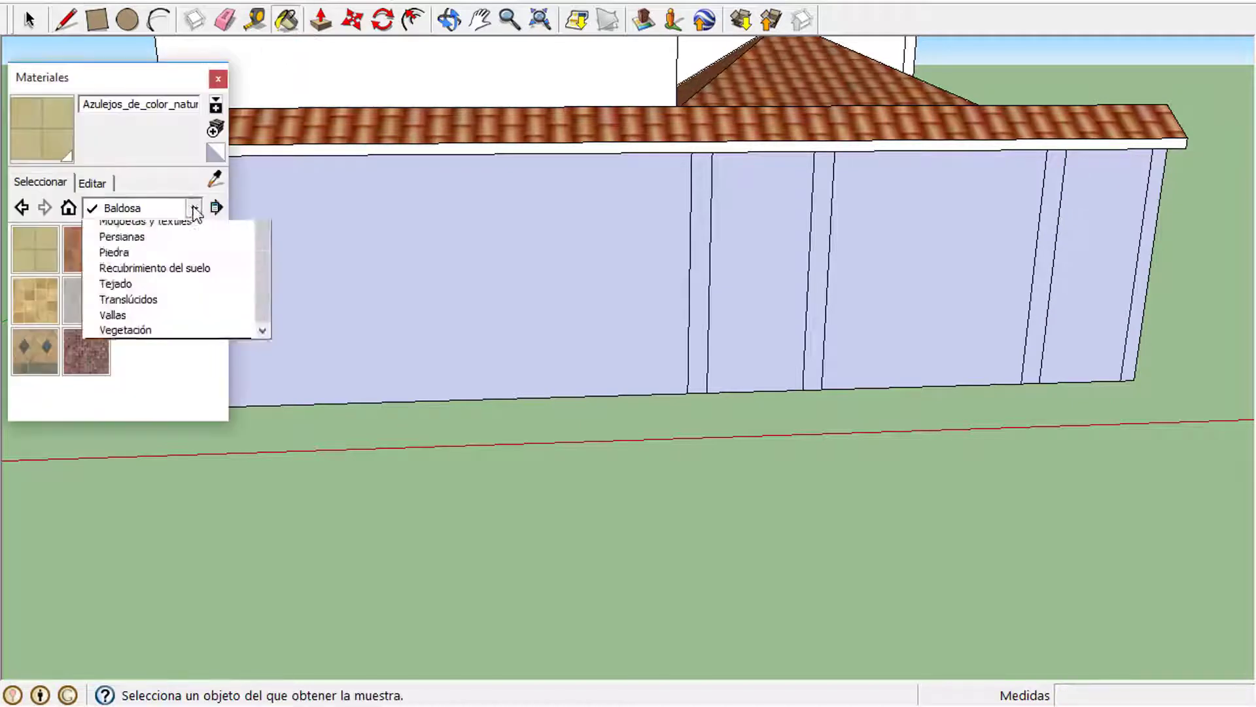
left_click(155, 448)
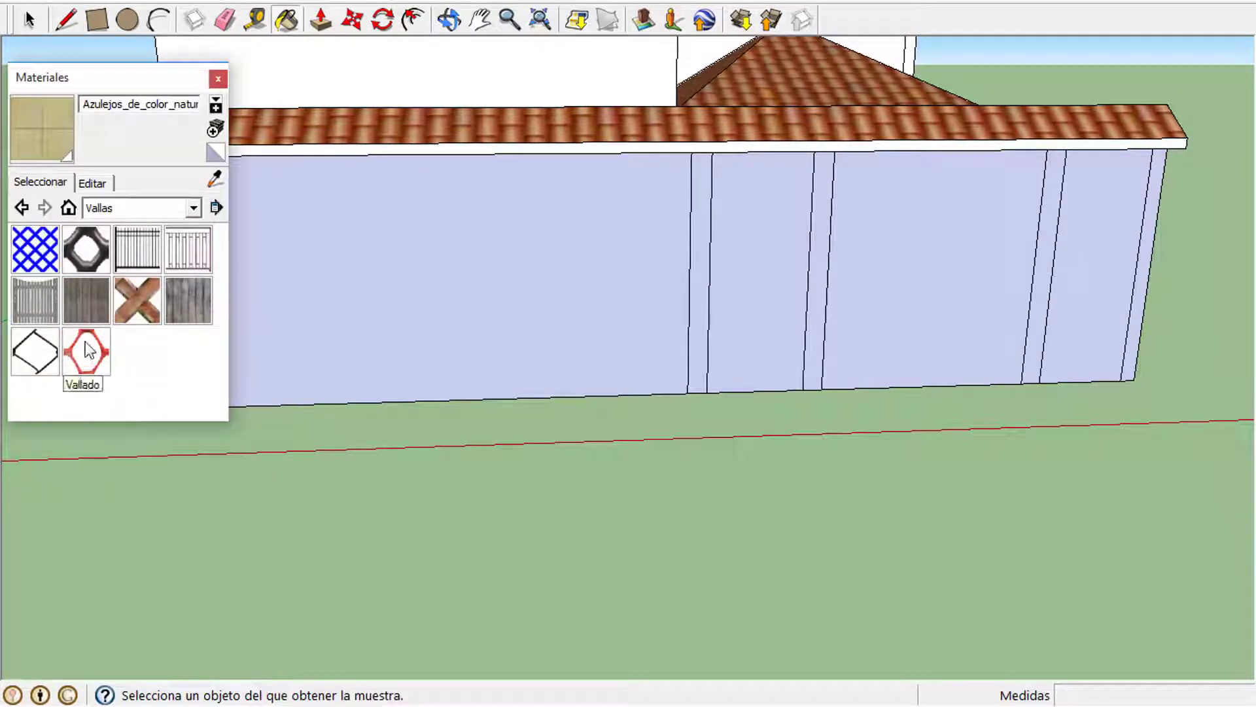
left_click(190, 243)
left_click(417, 281)
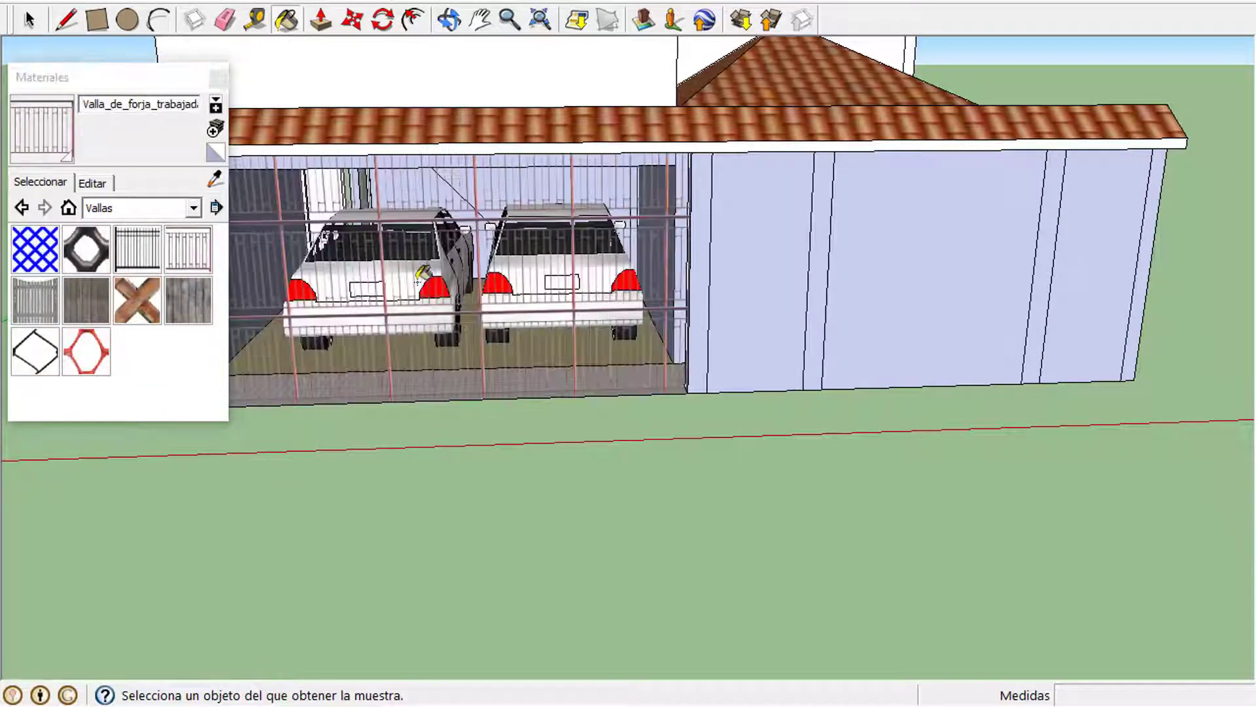
- Try the Valla_anudada_azul and Vallado fence materials on the pedestrian entrance's face
left_click(34, 249)
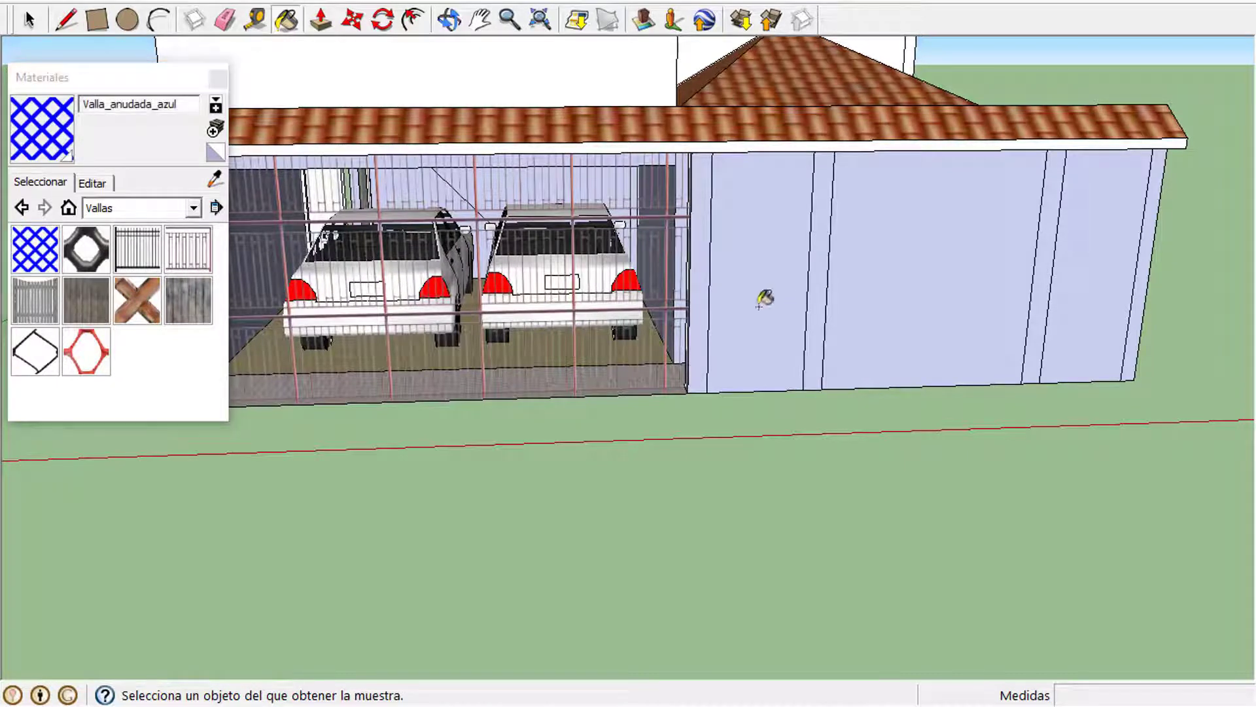
left_click(763, 298)
left_click(72, 347)
left_click(764, 288)
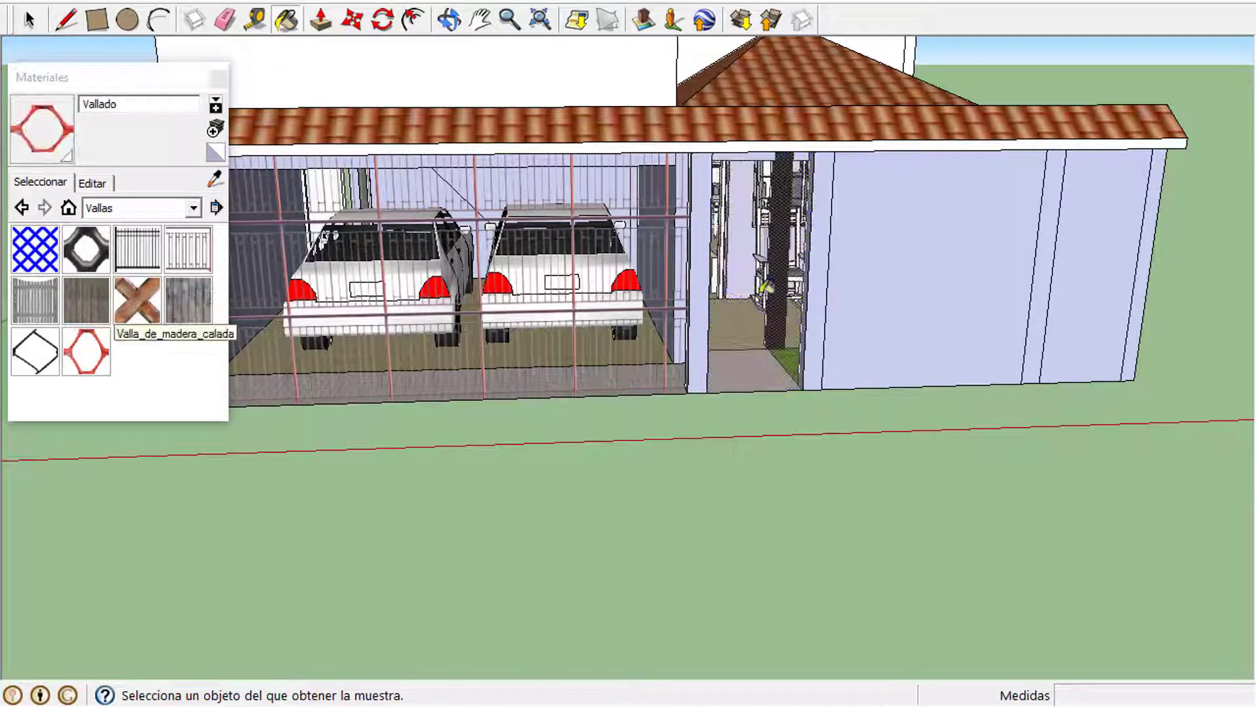
- Paint the pedestrian entrance and side-path faces with Valla_de_forja_lisa, and the garden opening's face with Valla_de_forja_trabajada
left_click(138, 248)
left_click(744, 311)
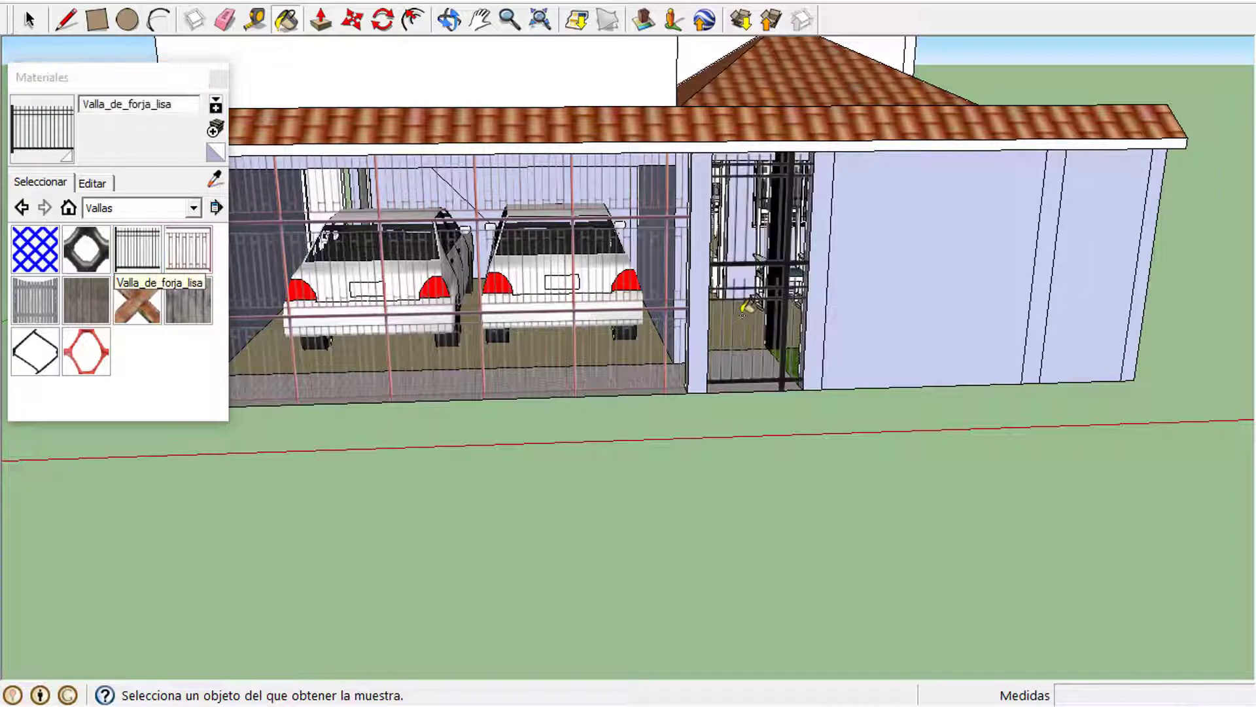
left_click(1093, 275)
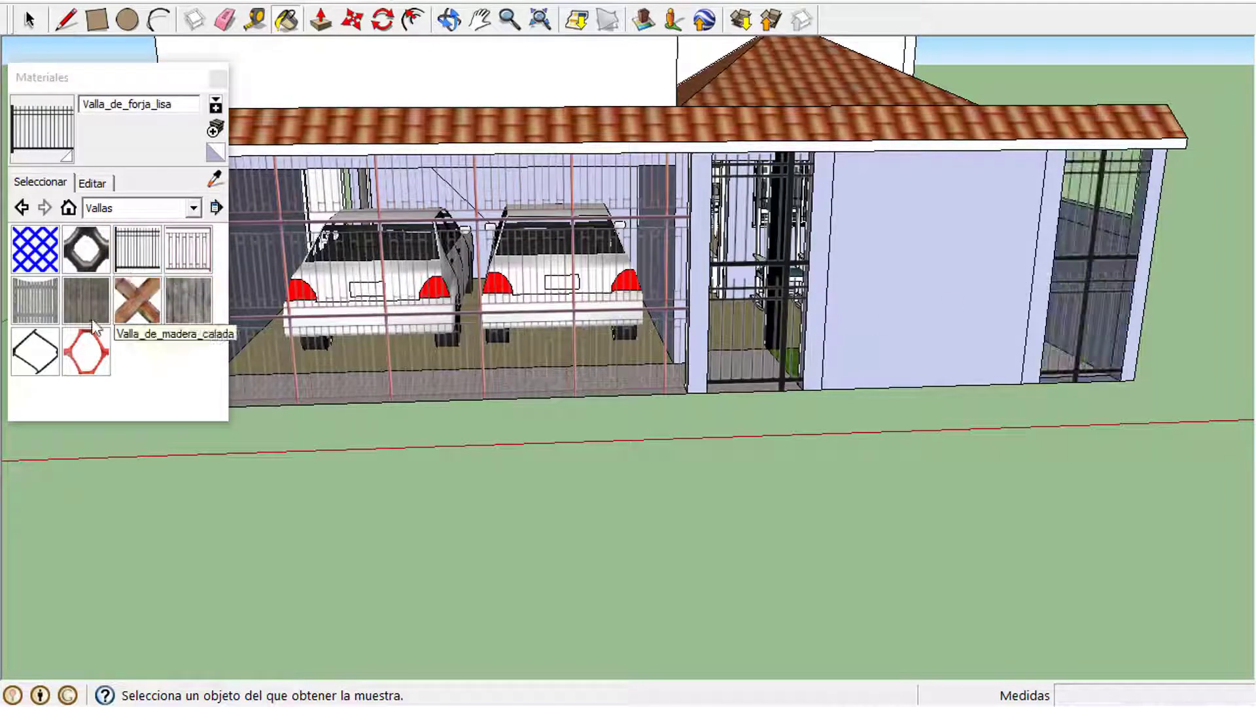
left_click(190, 251)
left_click(854, 315)
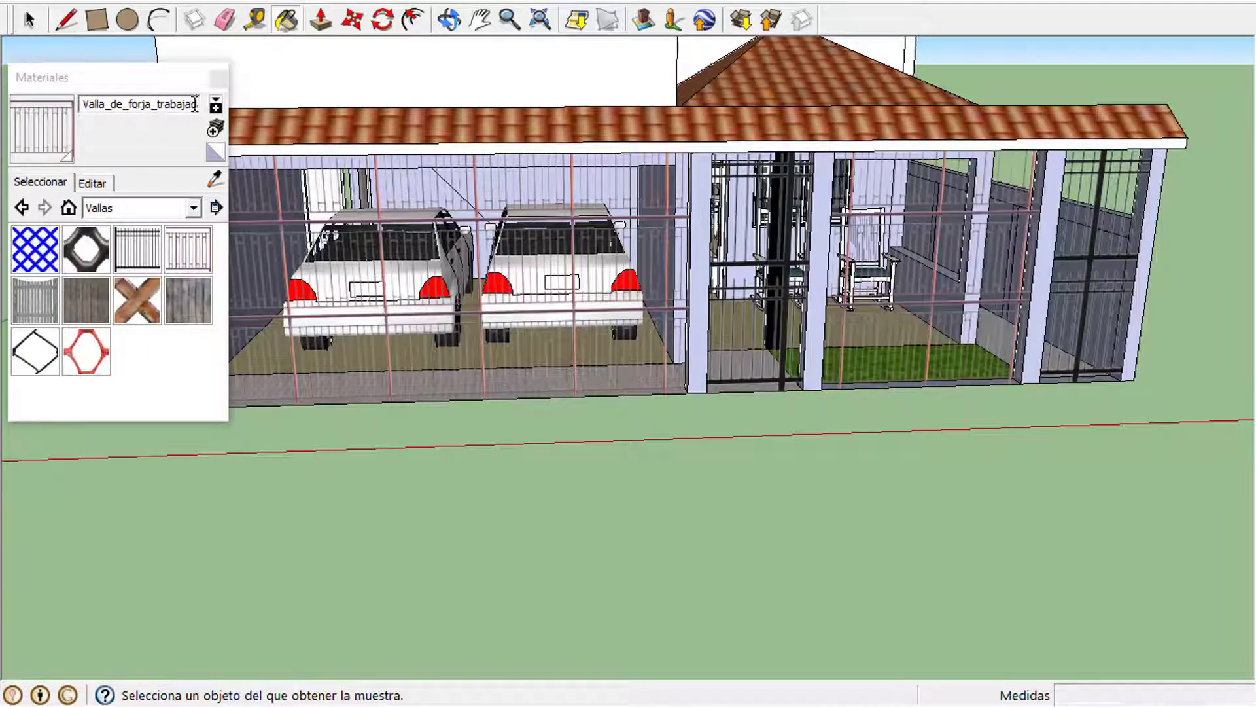
left_click(218, 78)
- Draw lines across the kerb outside the service door on the garage side of the house to mark an intermediate post
left_click(513, 23)
left_click_drag(730, 169, 566, 275)
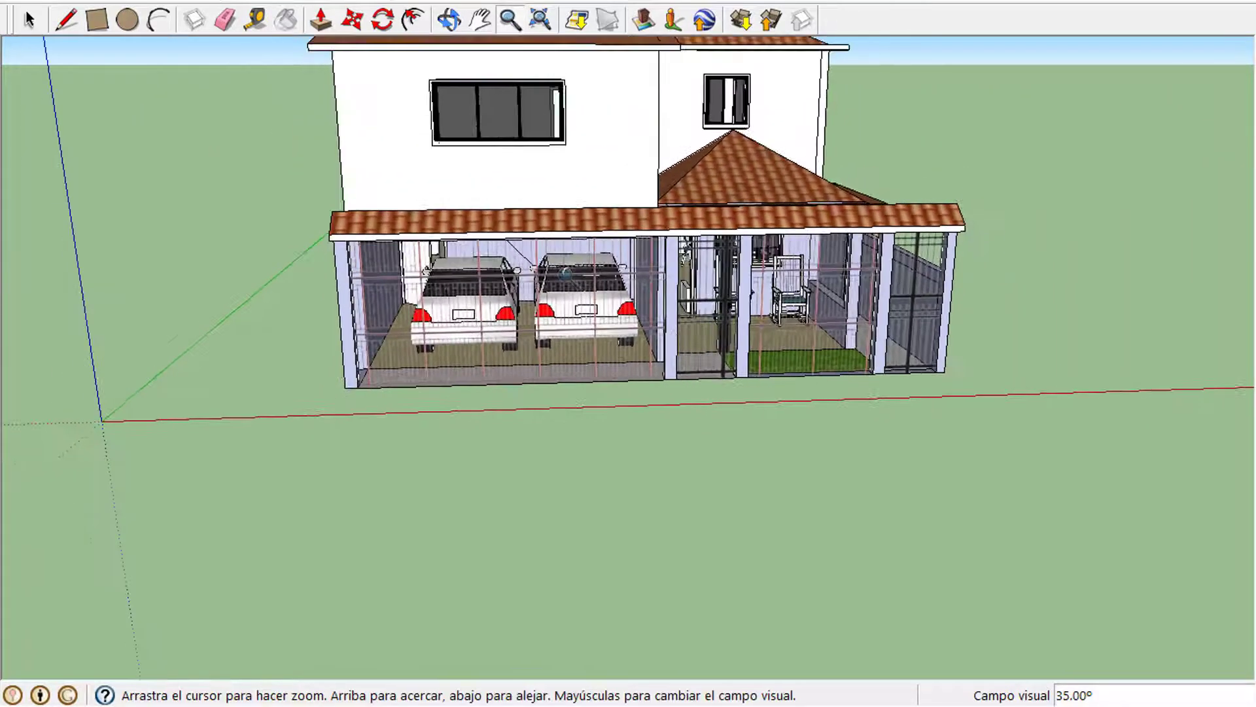
left_click(450, 21)
left_click_drag(651, 168, 976, 176)
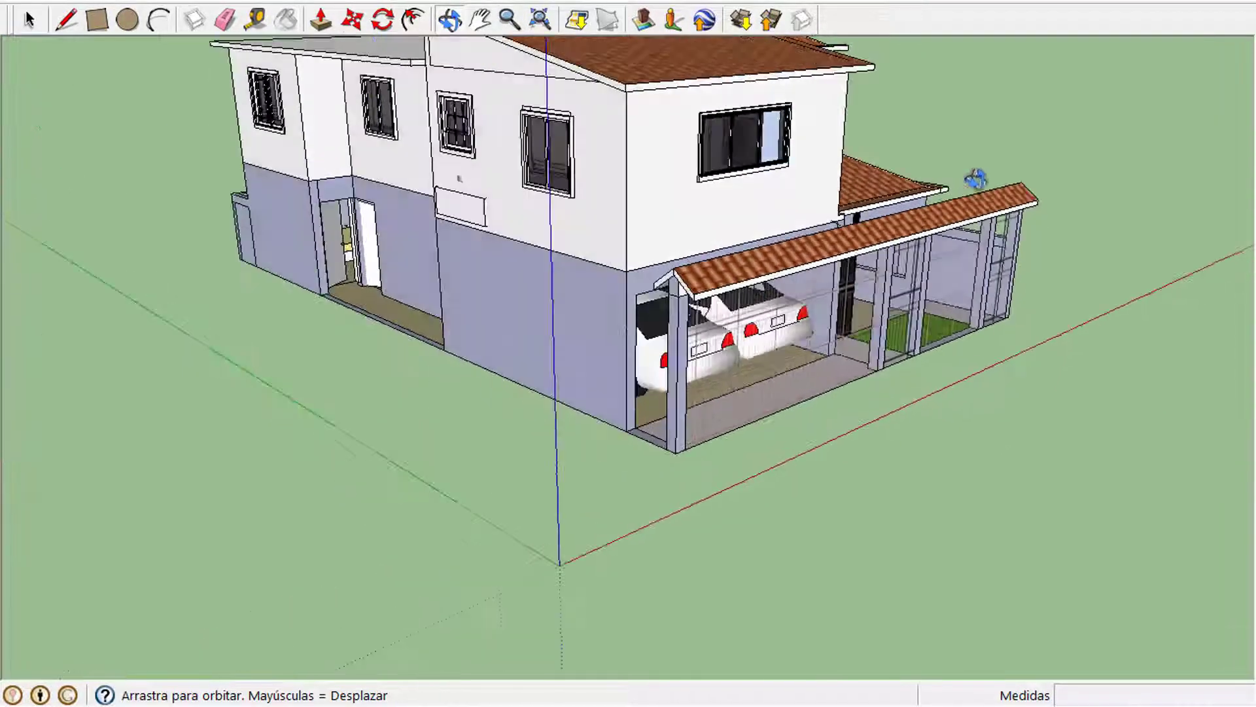
left_click(509, 22)
left_click_drag(431, 264, 272, 183)
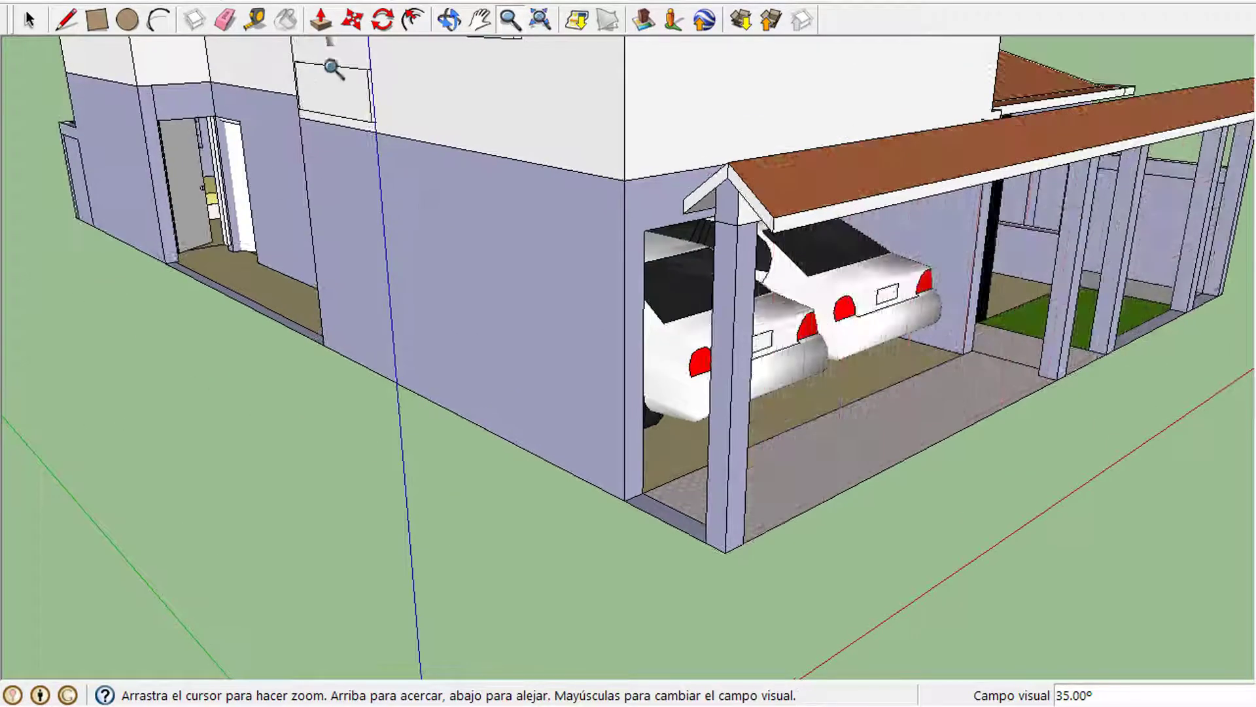
left_click(480, 22)
left_click_drag(335, 216, 625, 360)
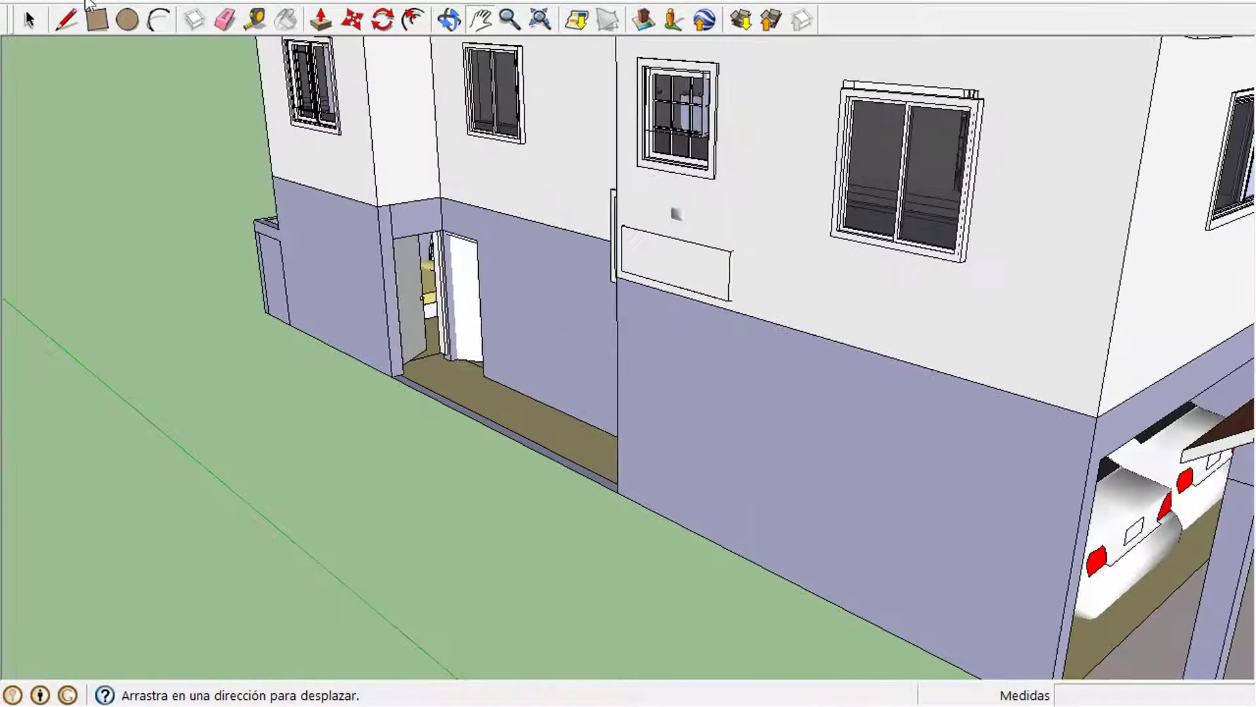
left_click(67, 21)
left_click(510, 25)
left_click_drag(541, 253, 556, 226)
left_click(68, 21)
left_click(365, 508)
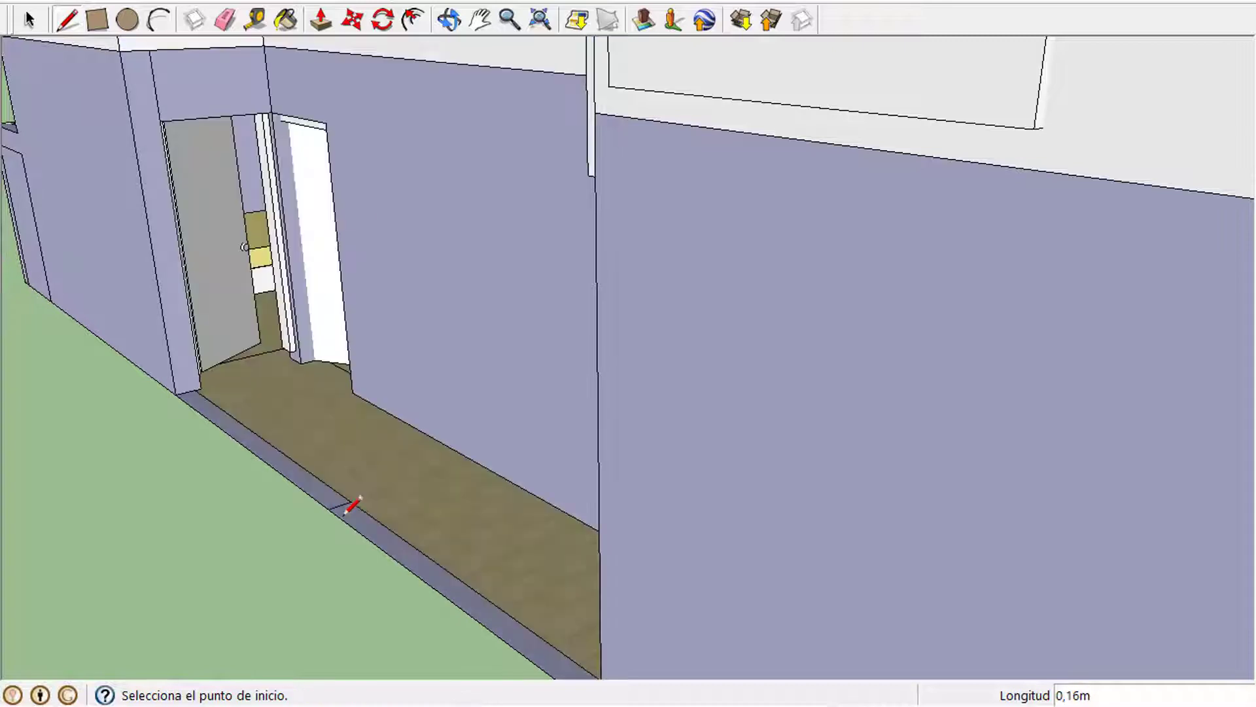
- Raise the intermediate post and the kerb panels on both sides of it 1.50 m
left_click(320, 21)
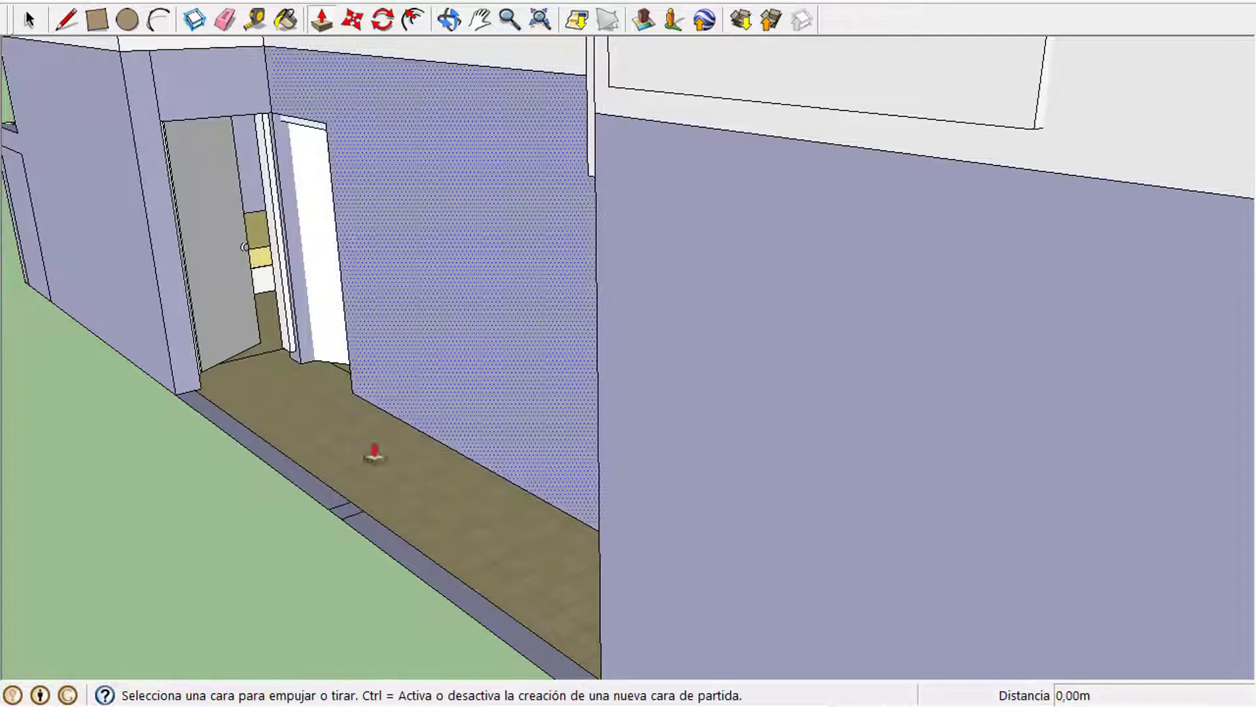
left_click(342, 513)
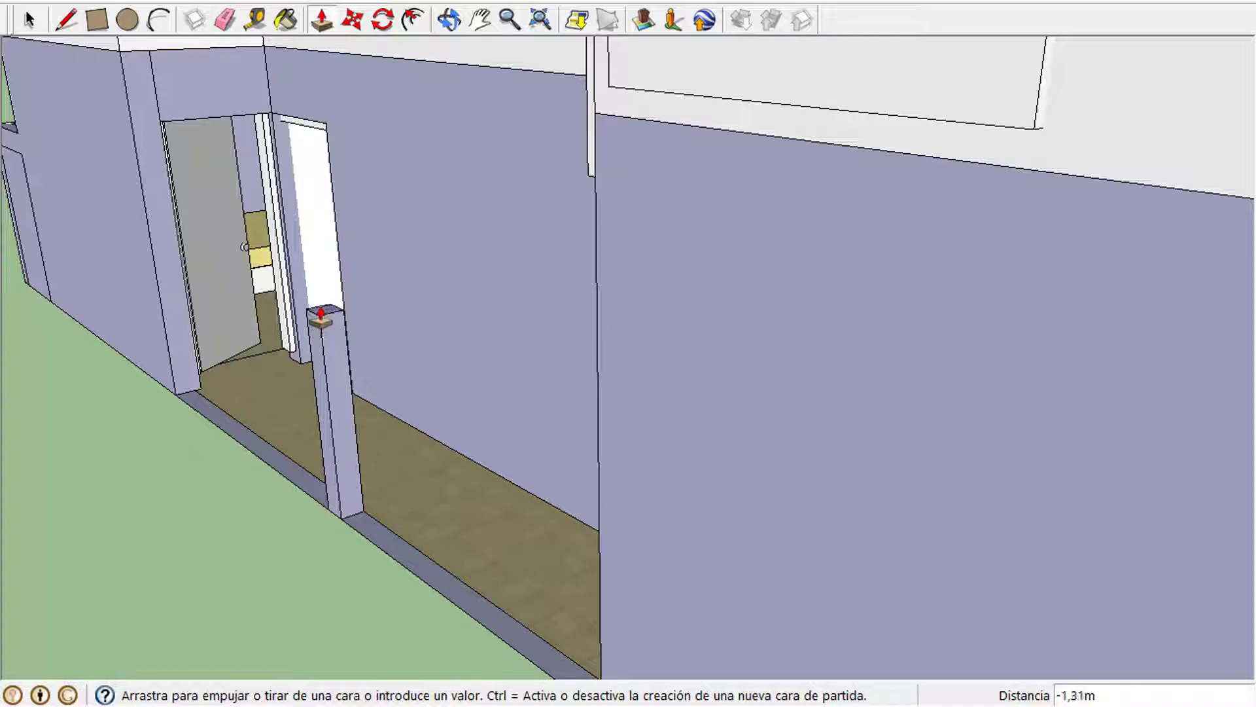
left_click(316, 280)
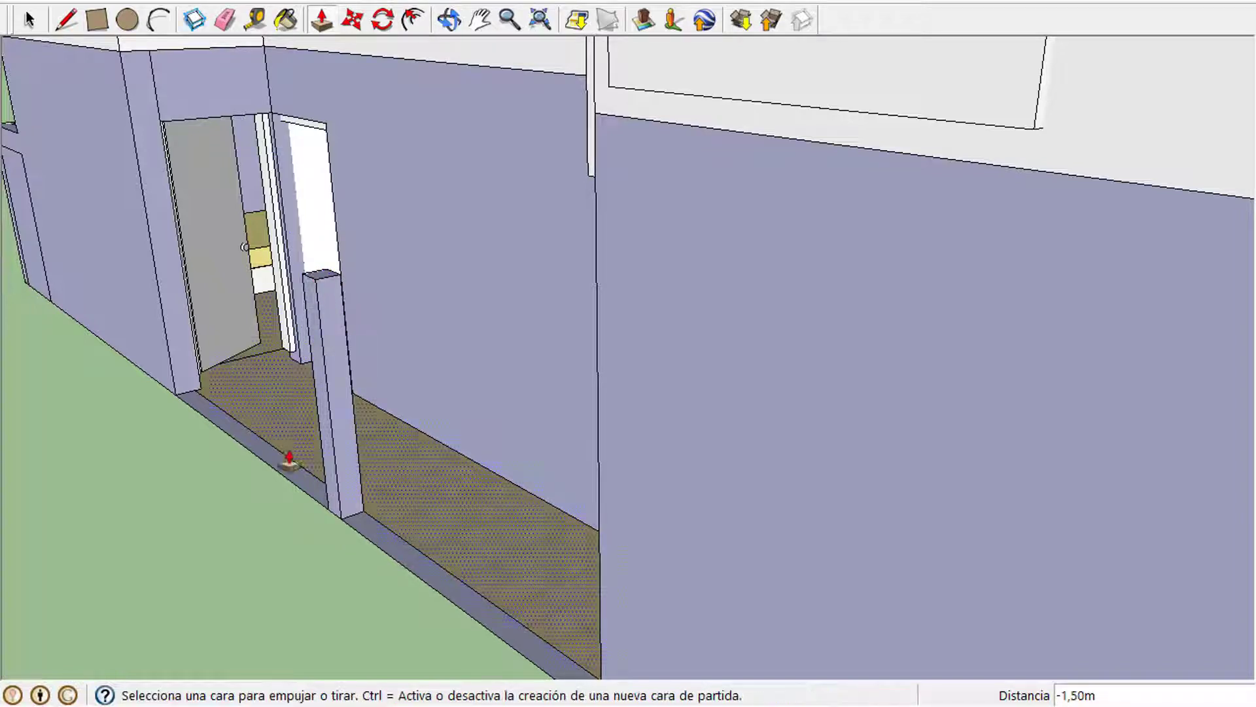
left_click(284, 469)
left_click(319, 283)
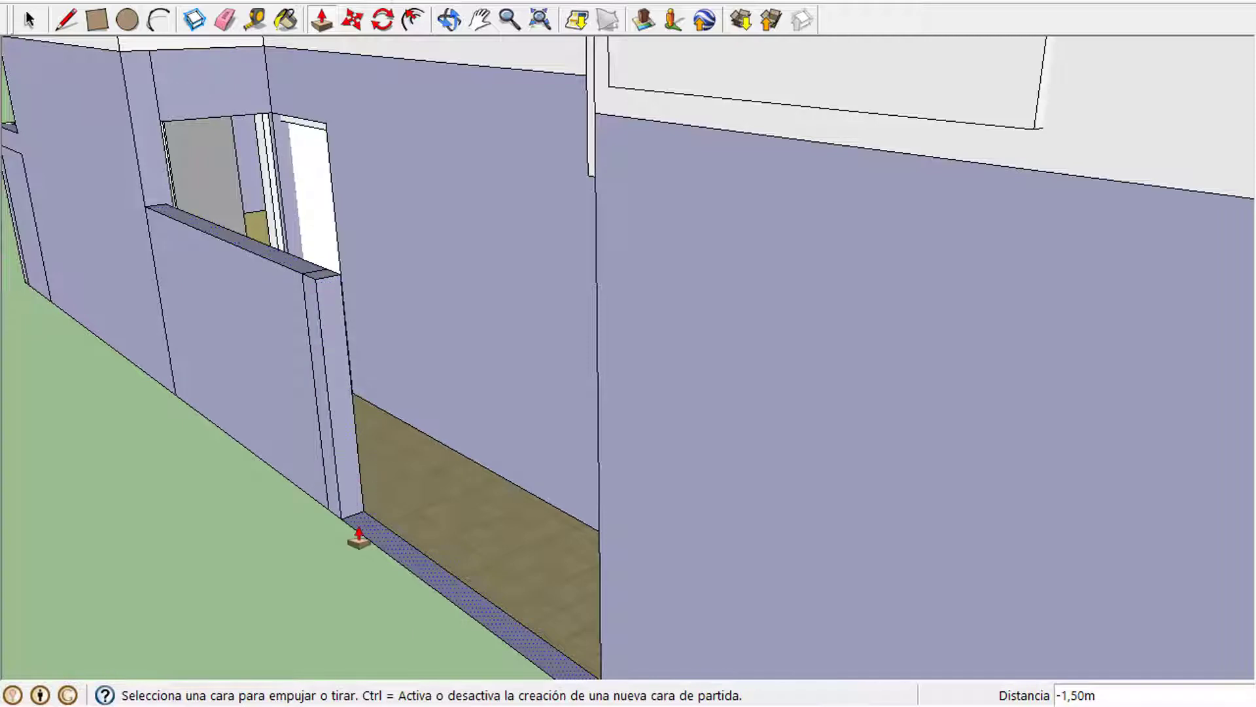
left_click(358, 536)
left_click(301, 281)
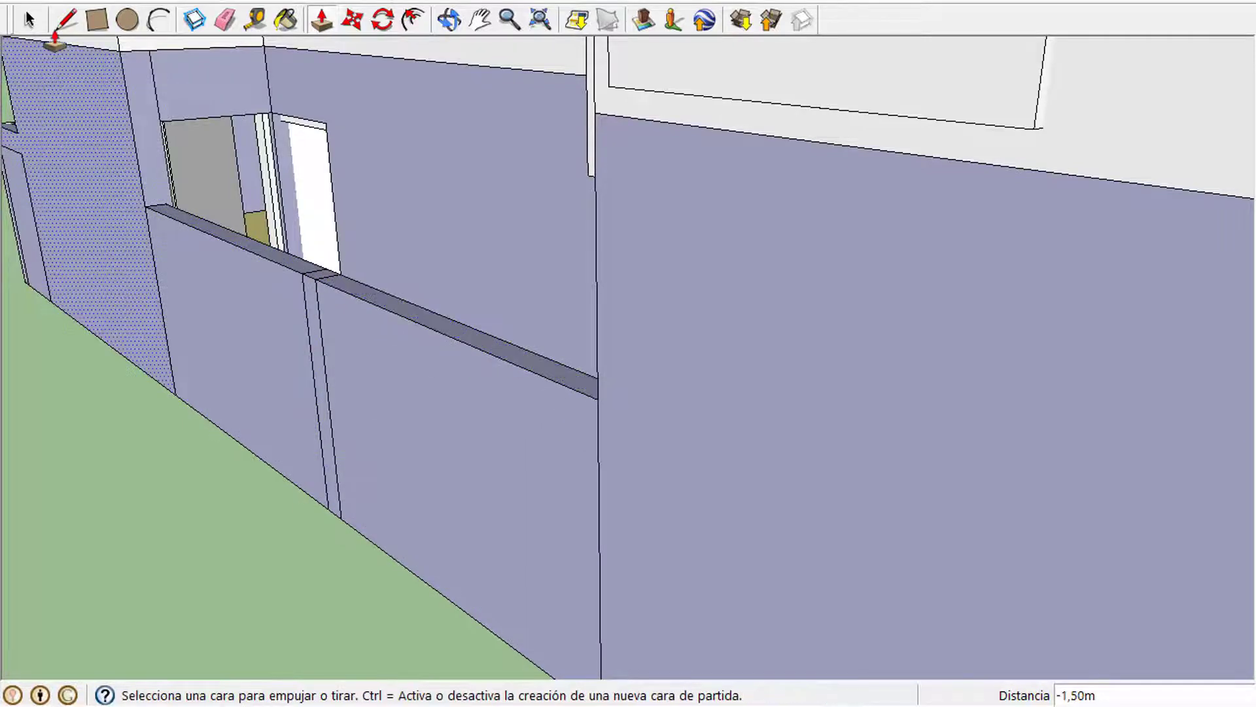
- Mark a 0.20 m coping height above the low wall's corner beside the service door and run the coping along the wall
left_click(65, 19)
left_click(145, 206)
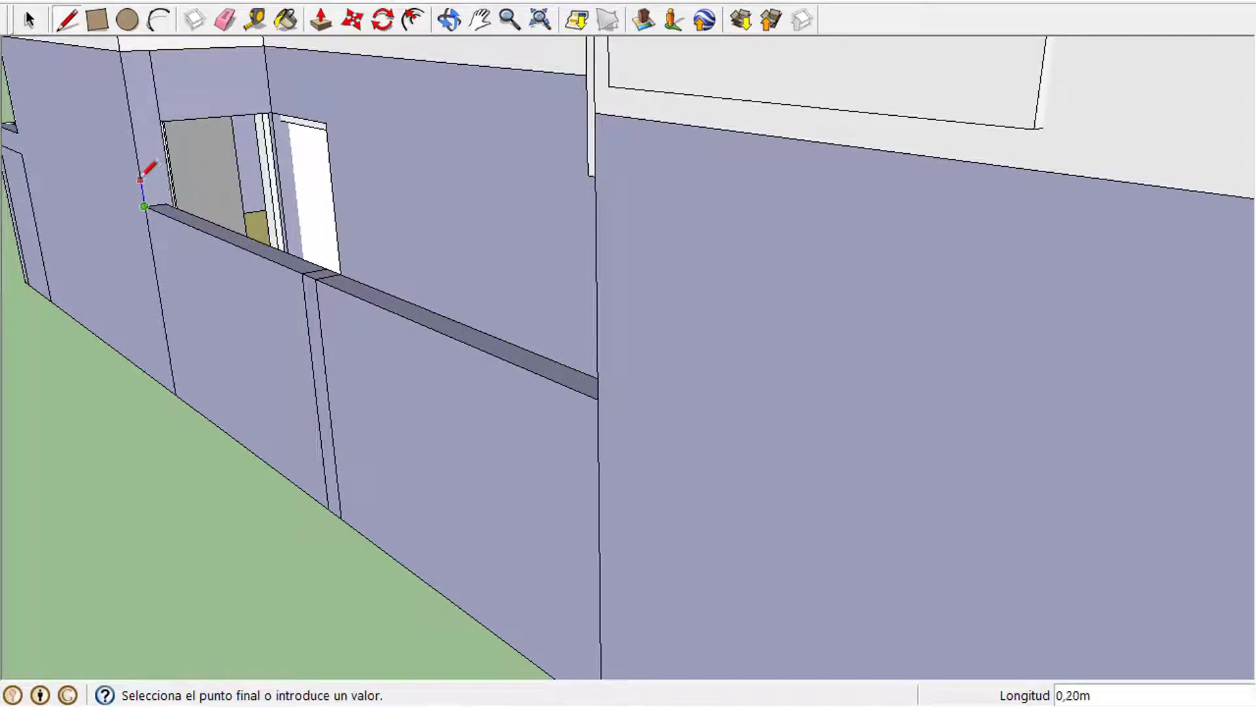
left_click(140, 179)
key("ctrl+z")
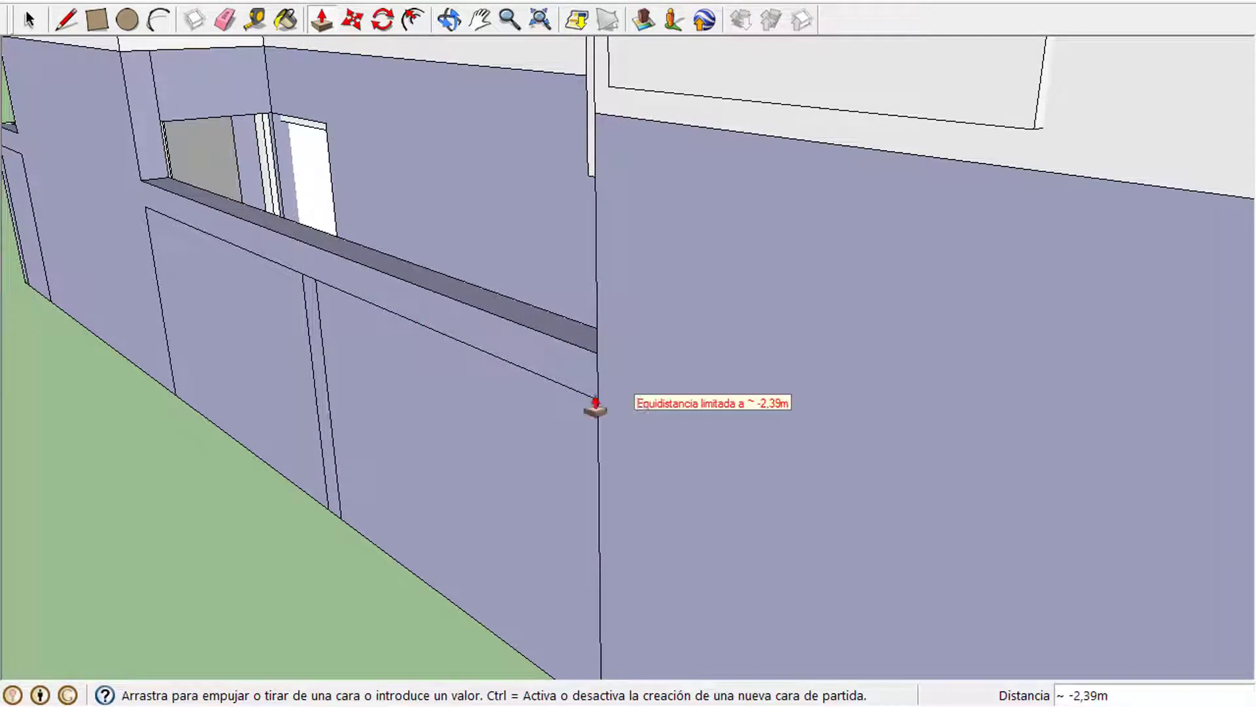
- Examine the house exterior from the garage side around to the full street front
left_click_drag(666, 143, 523, 422)
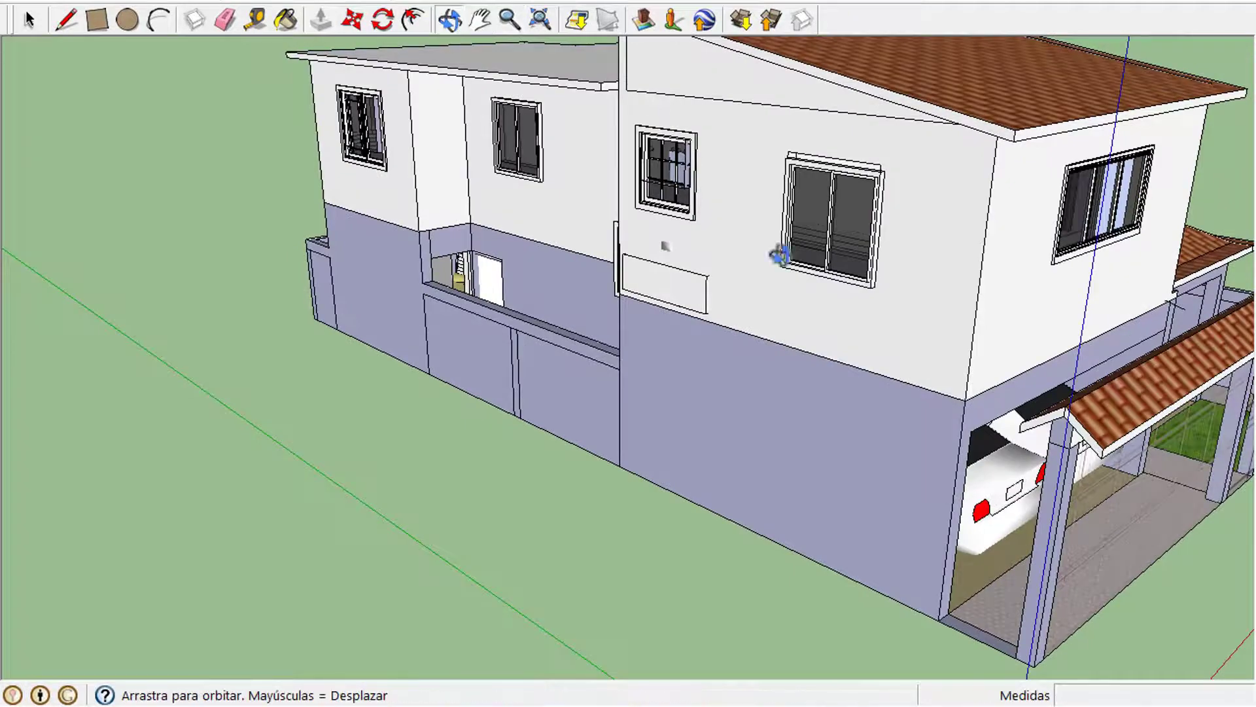
left_click_drag(780, 256, 493, 211)
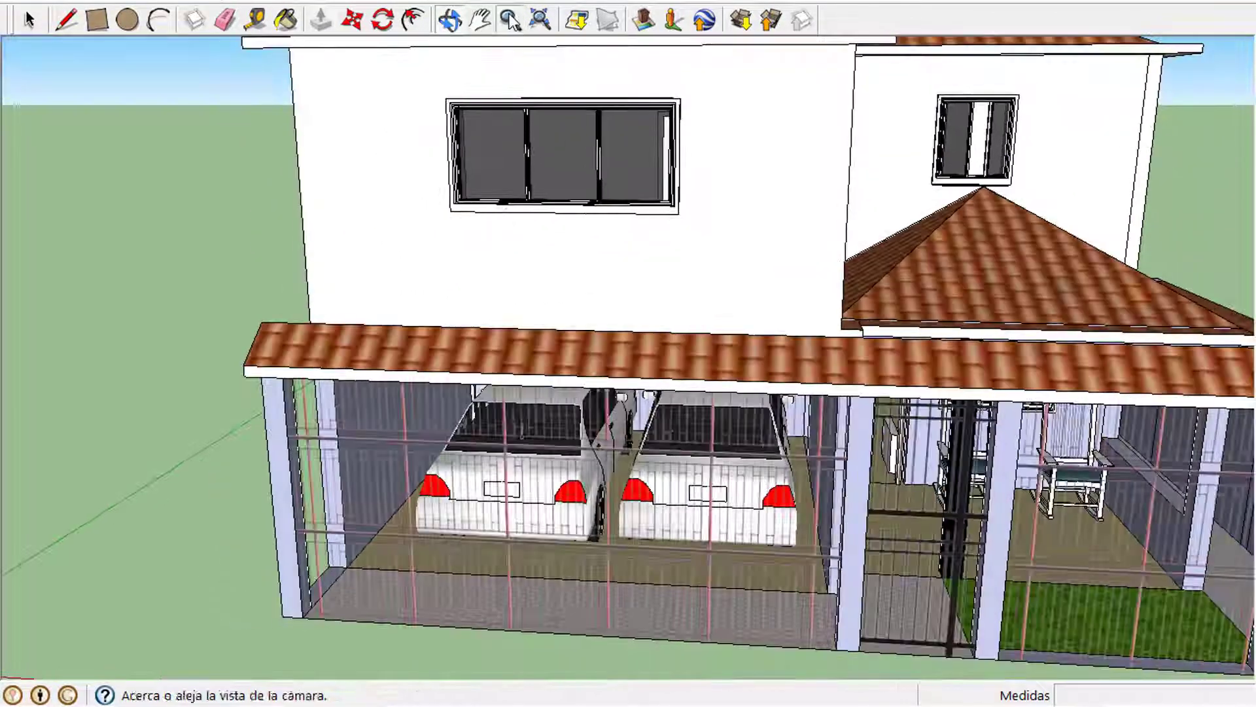
left_click(510, 20)
left_click_drag(635, 294, 642, 386)
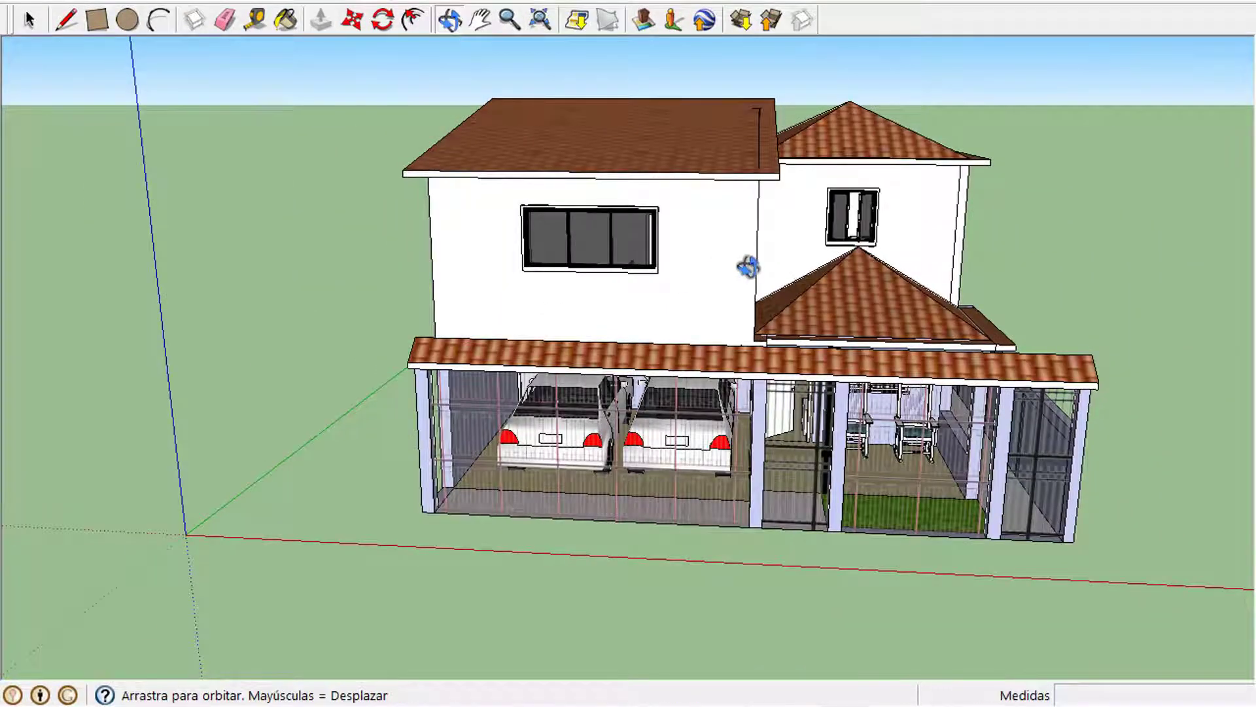
- Open the Colores material collection and browse to its blue shades for painting the house's upper walls
left_click_drag(767, 261, 564, 306)
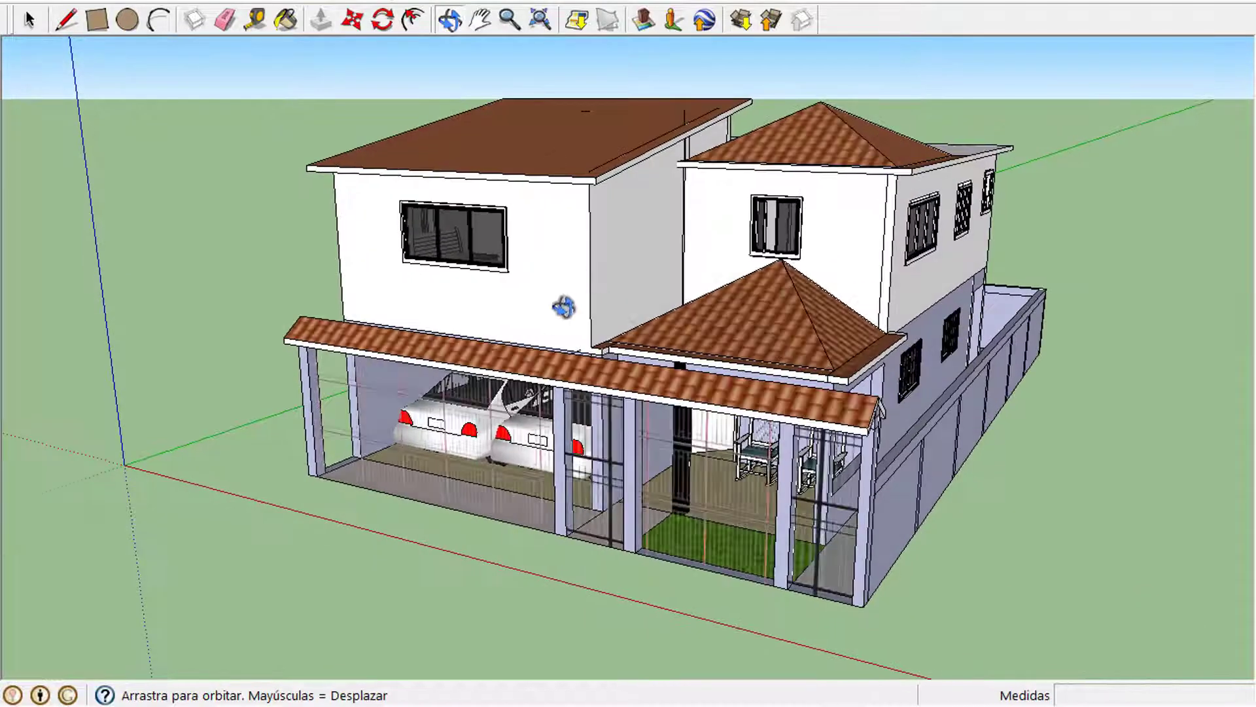
left_click(285, 19)
left_click(193, 208)
left_click(168, 260)
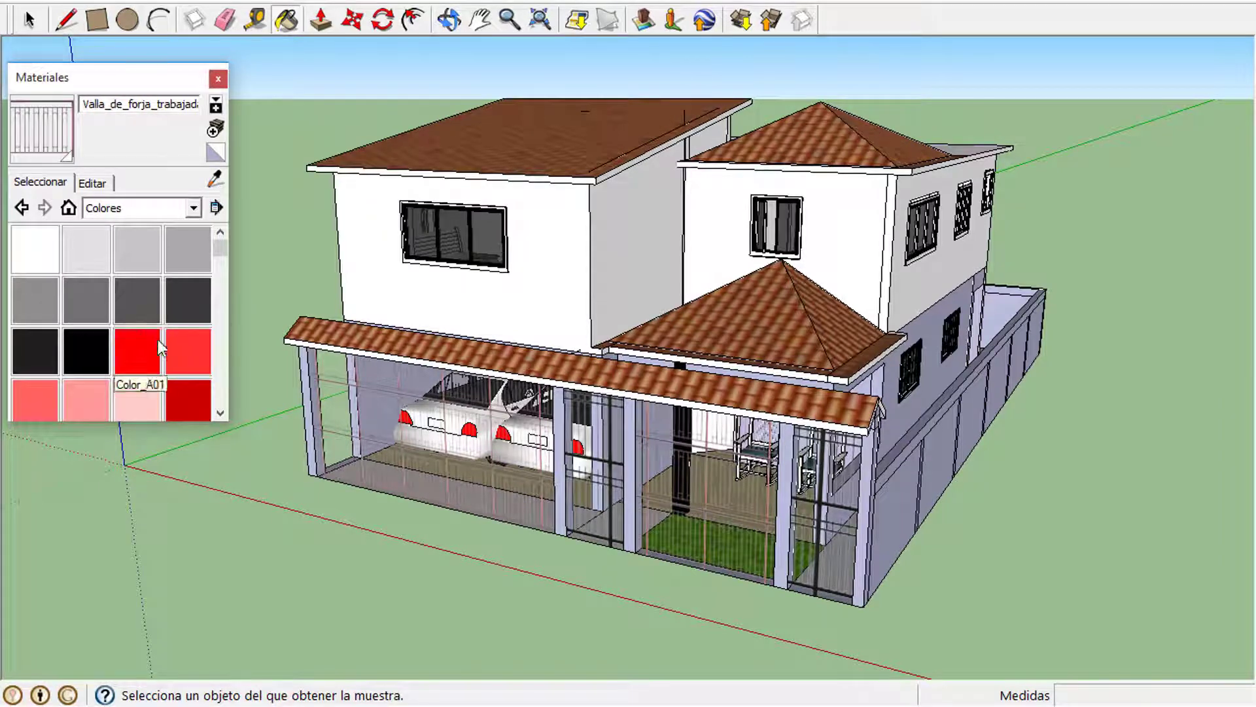
left_click(218, 409)
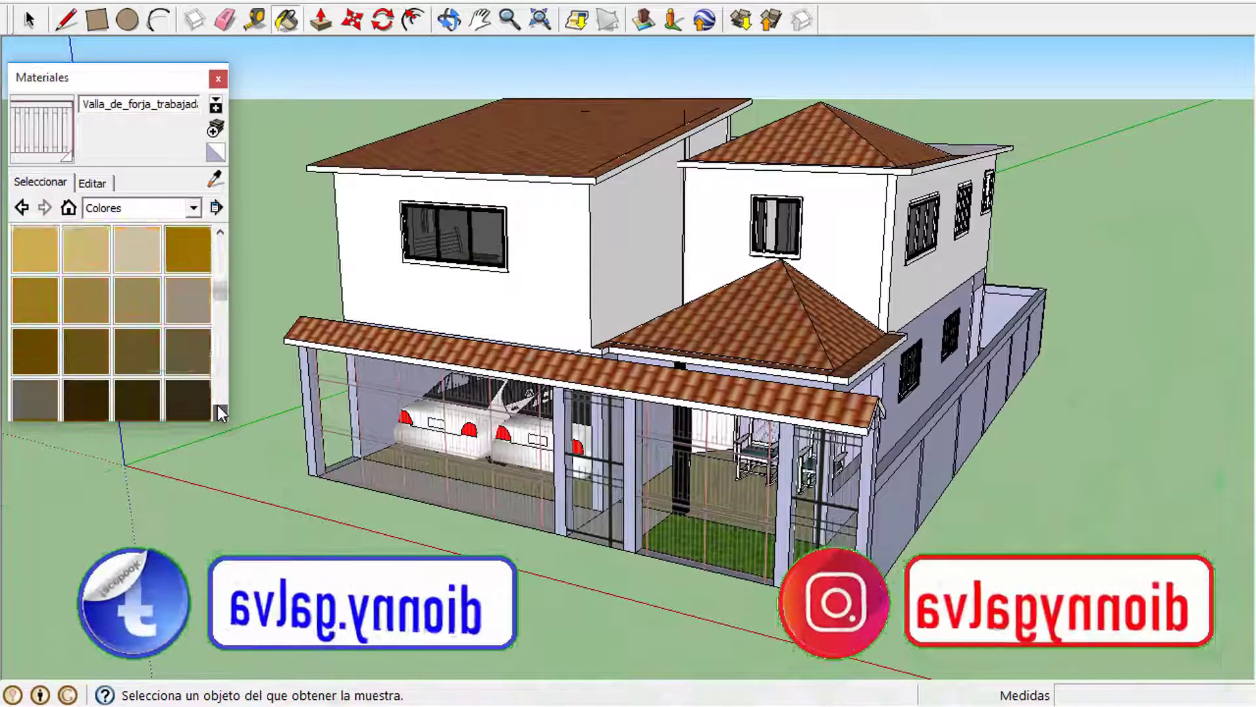
left_click(218, 409)
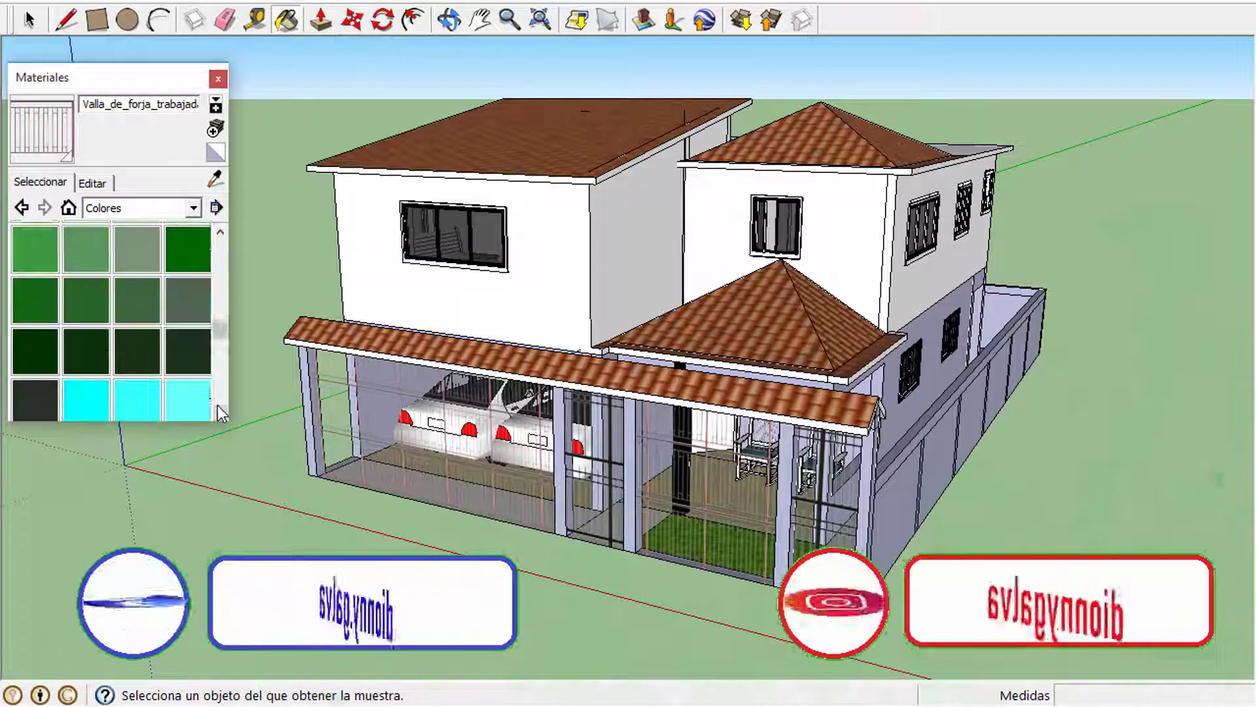
left_click(217, 407)
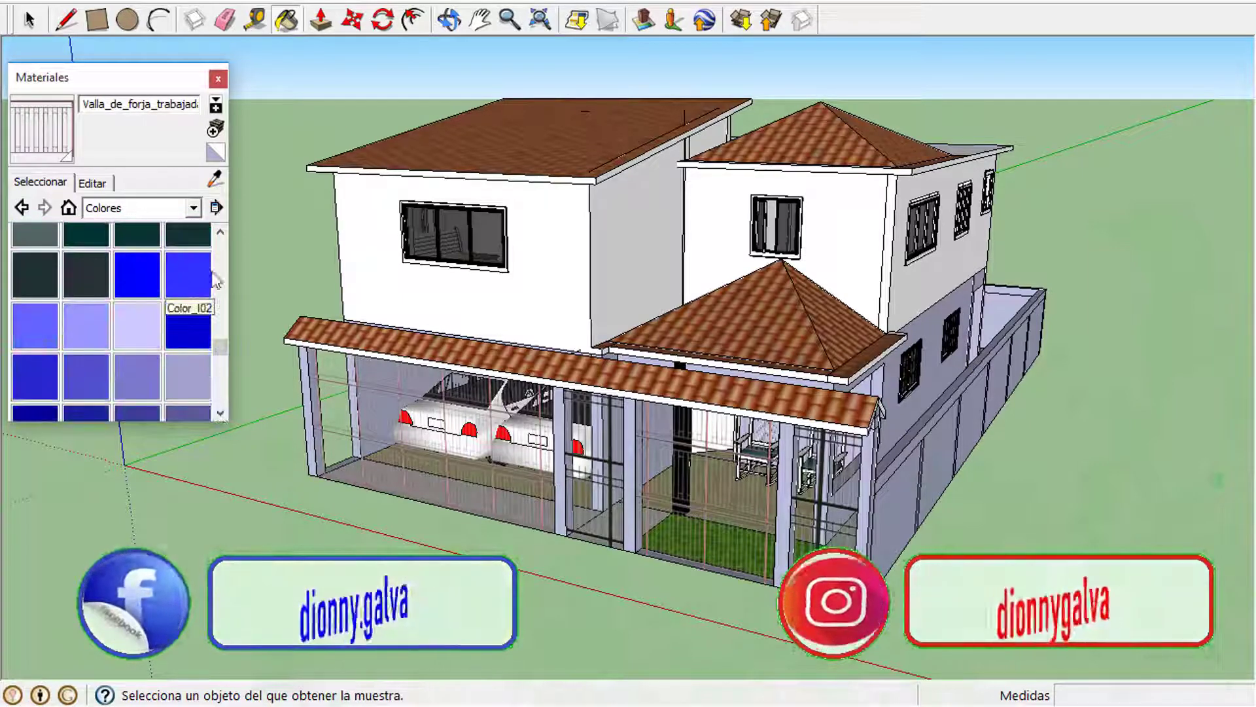
- Paint the exterior walls of both upper-floor blocks with Color_I02
left_click(209, 275)
left_click(536, 275)
left_click(619, 262)
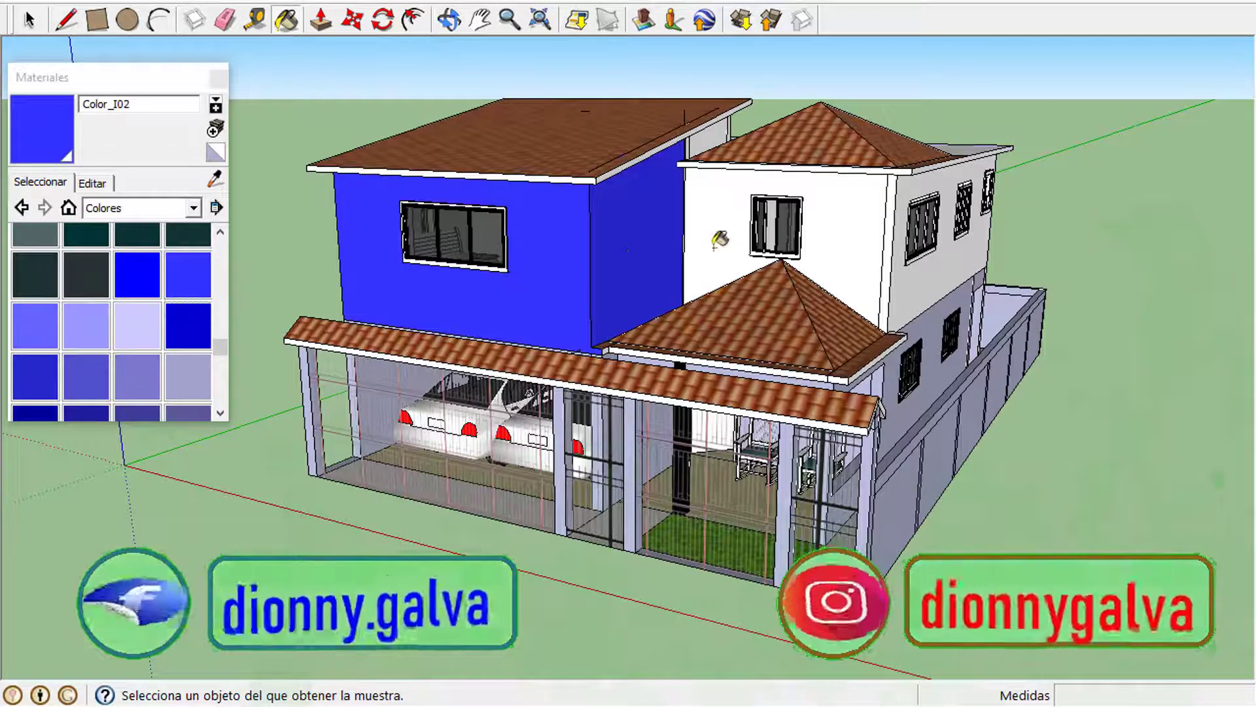
left_click(844, 258)
left_click(894, 259)
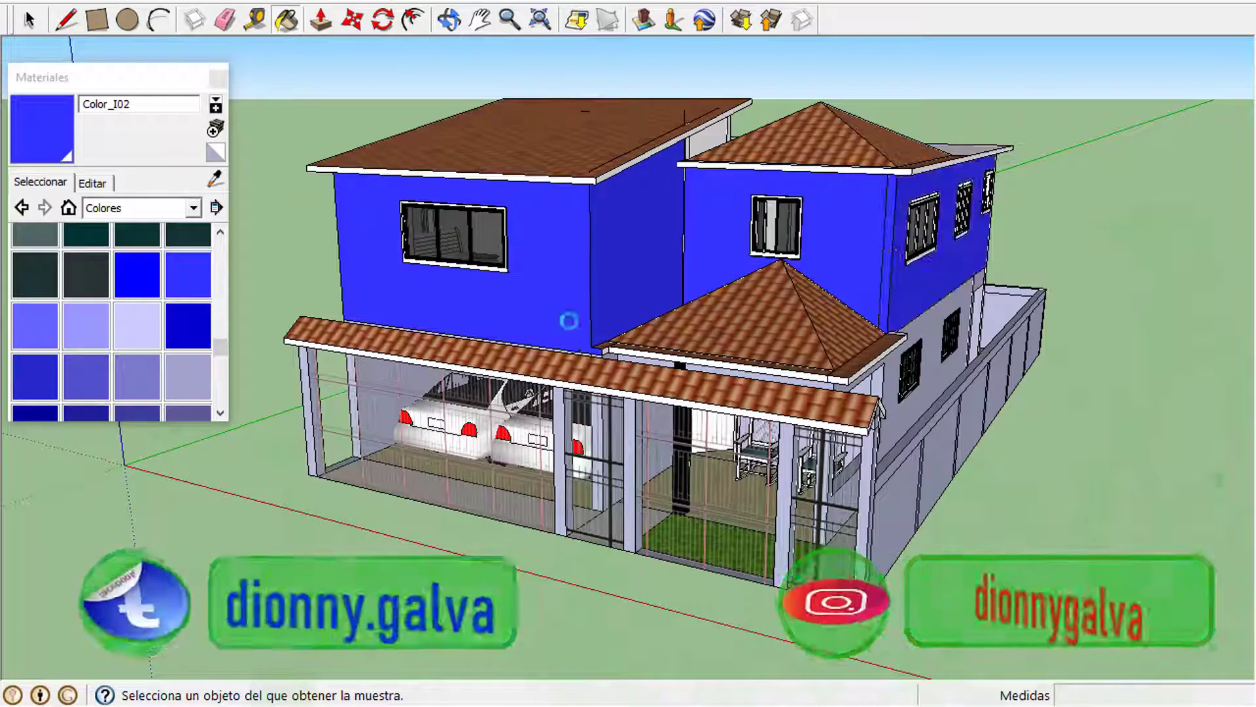
- Repaint the exterior walls of both upper-floor blocks with the lighter blue Color_I03 and close the materials window
left_click(39, 327)
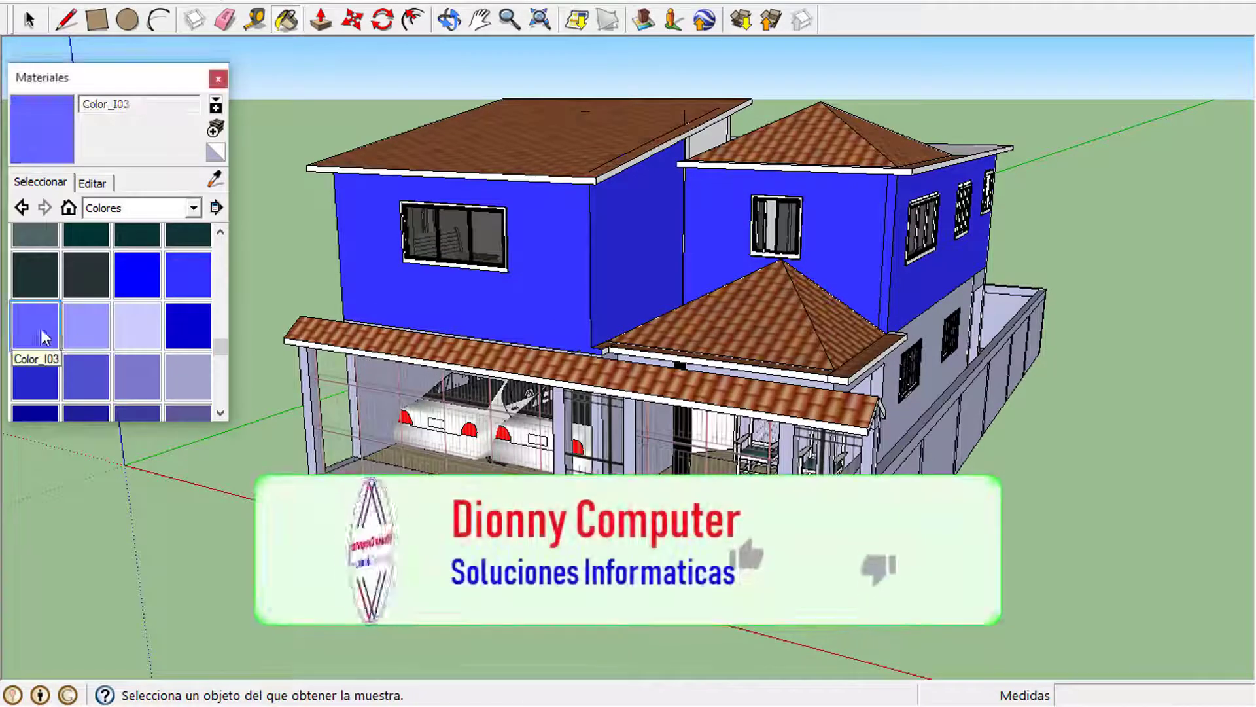
left_click(522, 301)
left_click(634, 259)
left_click(845, 261)
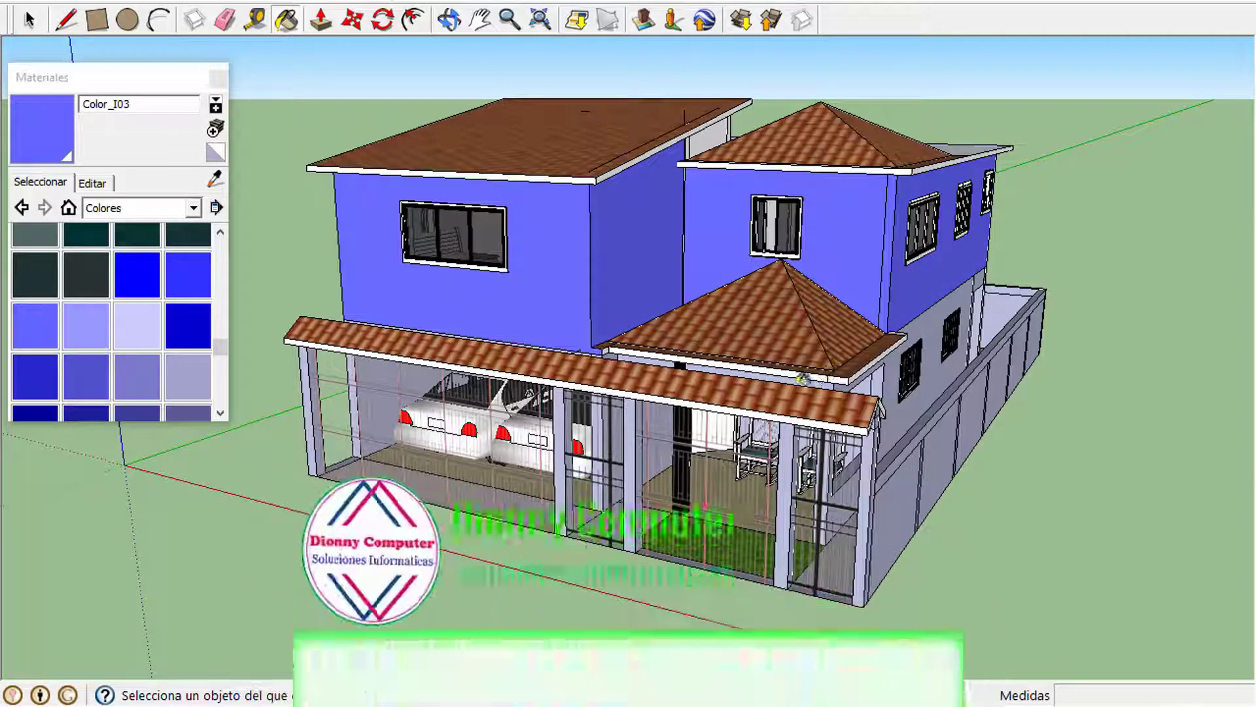
left_click(217, 82)
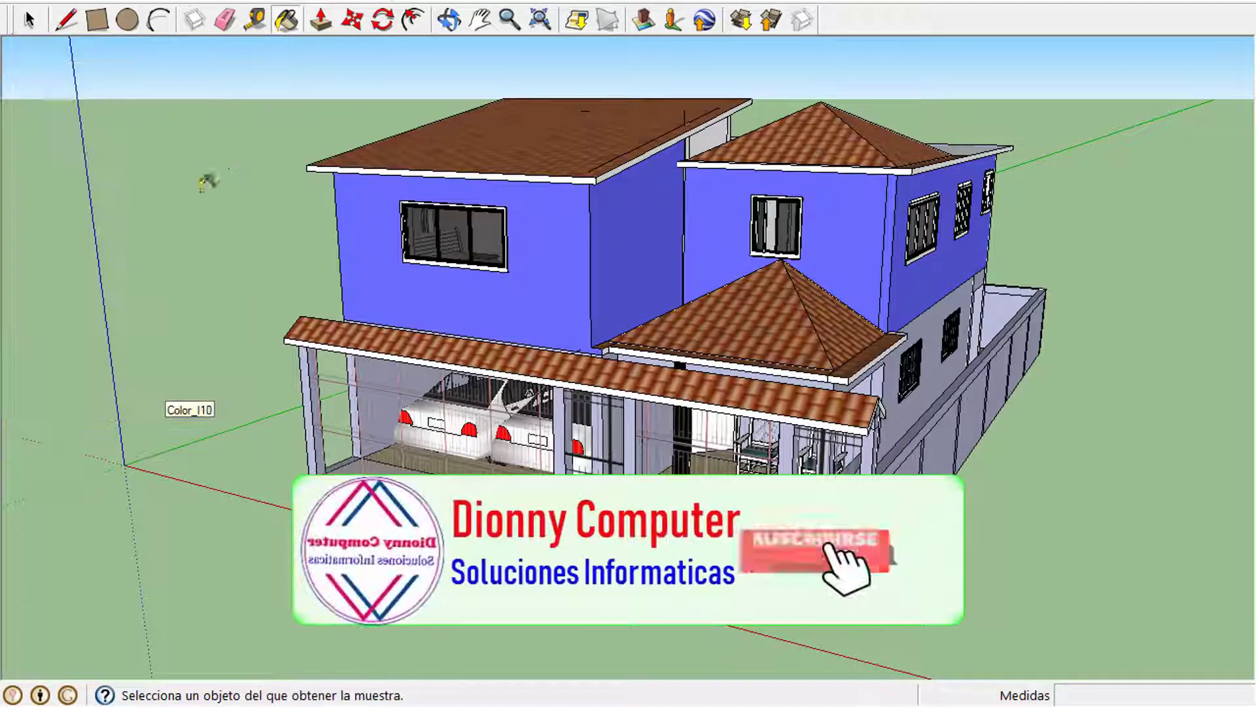